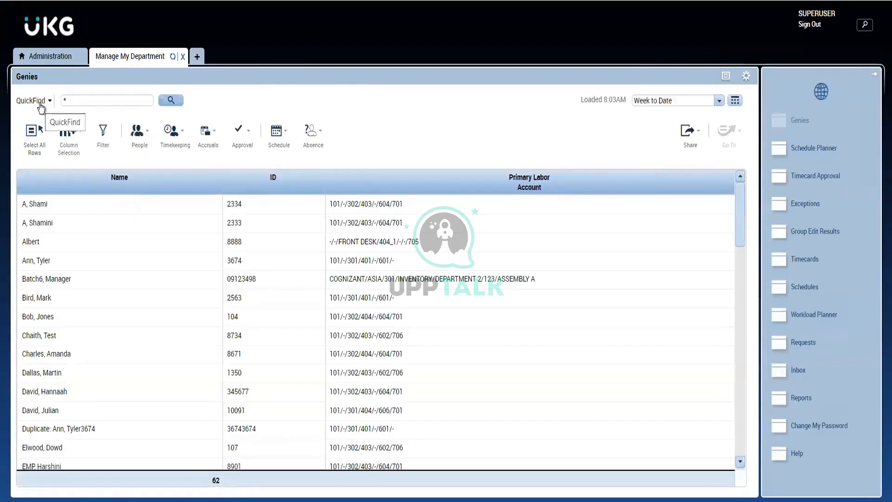
# - Switch the genie on display from QuickFind to IS Summary
pyautogui.click(40, 102)
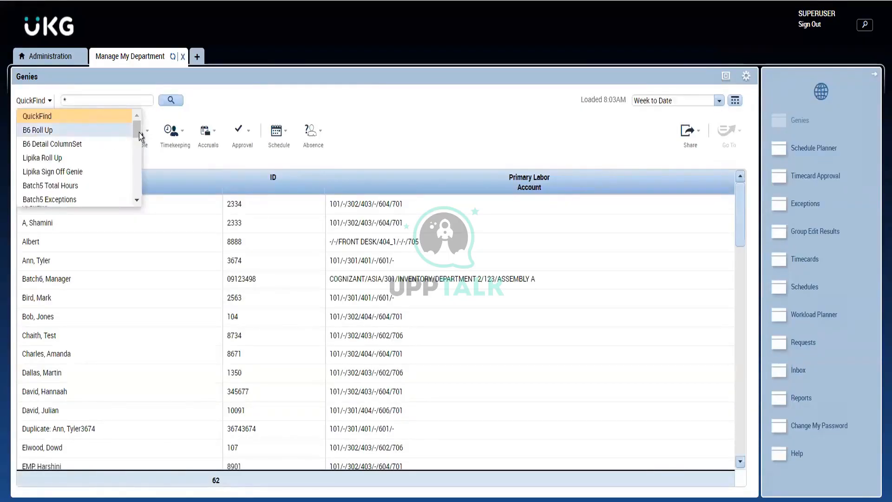
pyautogui.moveTo(139, 132); pyautogui.dragTo(140, 166)
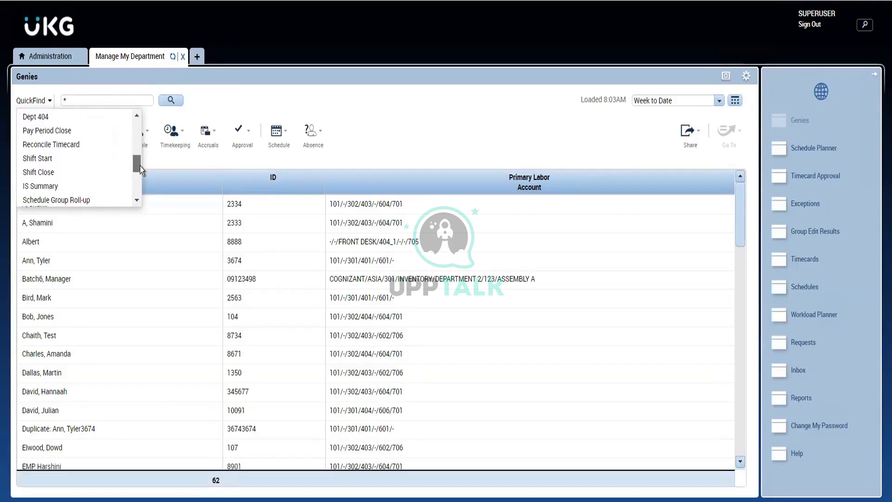
pyautogui.click(50, 188)
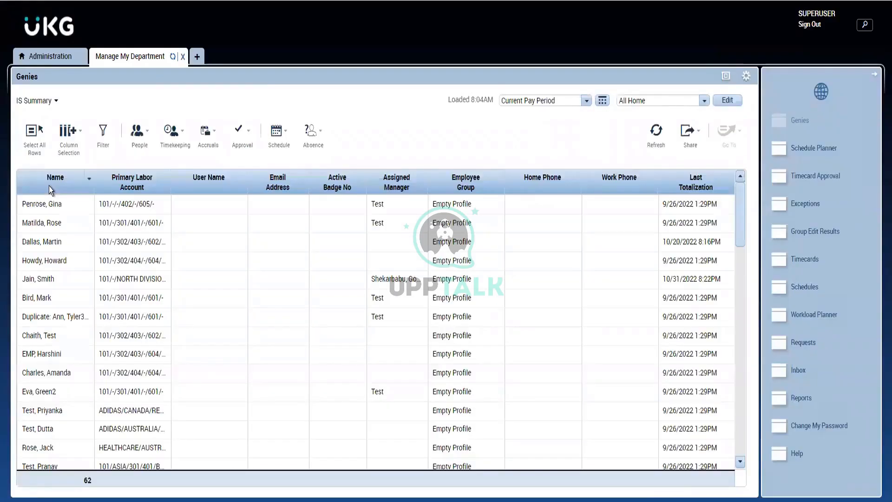
pyautogui.click(145, 299)
pyautogui.click(307, 203)
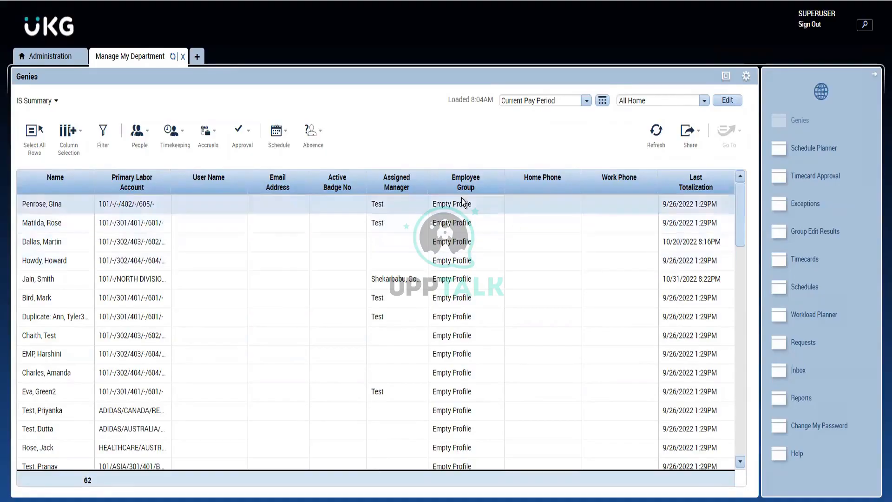
pyautogui.click(408, 349)
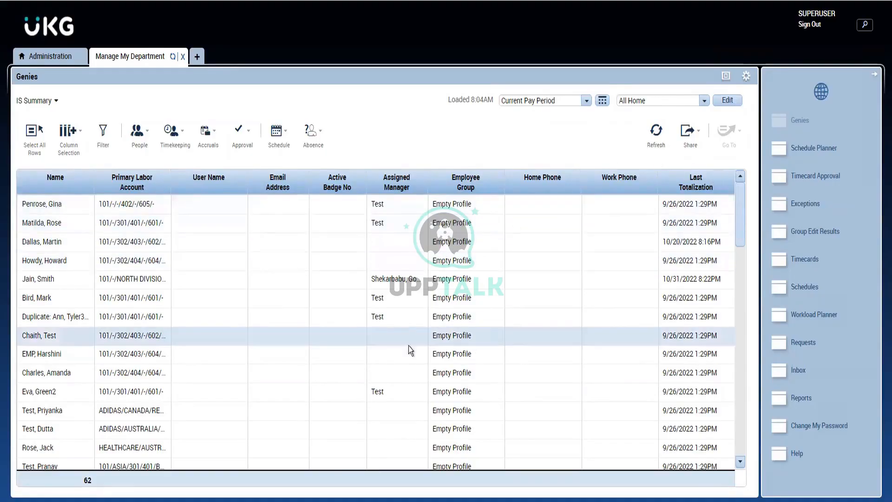
# - Review the full list of selectable columns for the IS Summary genie, down to Last Totalization
pyautogui.click(70, 145)
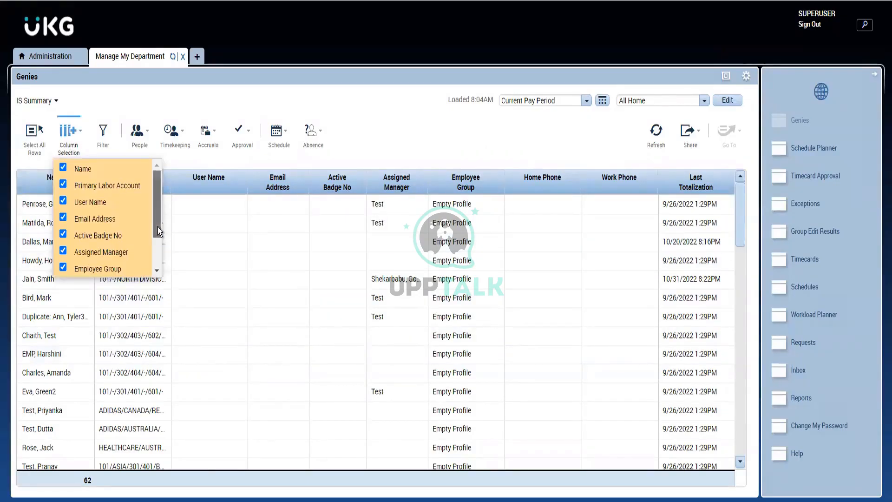
pyautogui.moveTo(157, 227); pyautogui.dragTo(156, 304)
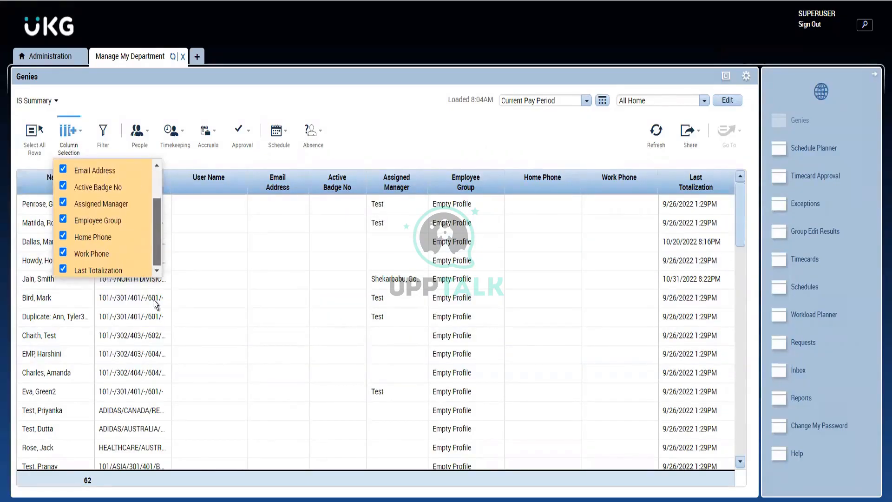
pyautogui.click(431, 143)
# - Display the Reconcile Timecard genie in place of IS Summary
pyautogui.click(55, 101)
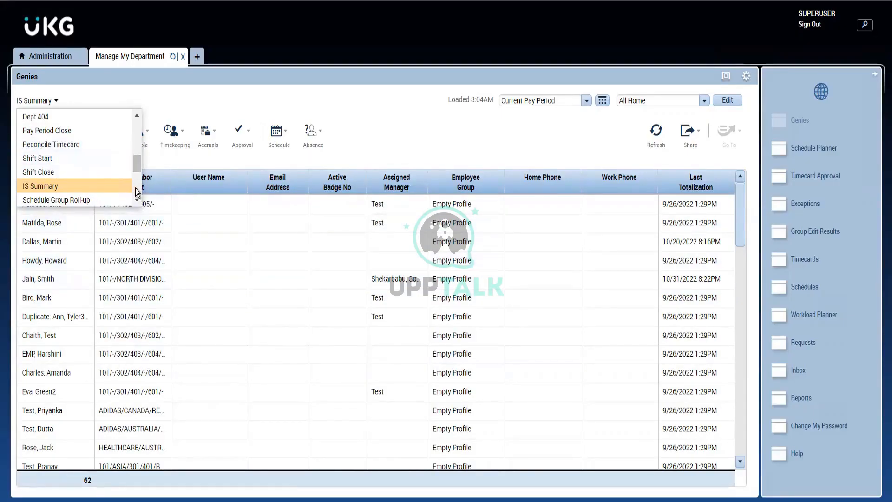
pyautogui.click(137, 200)
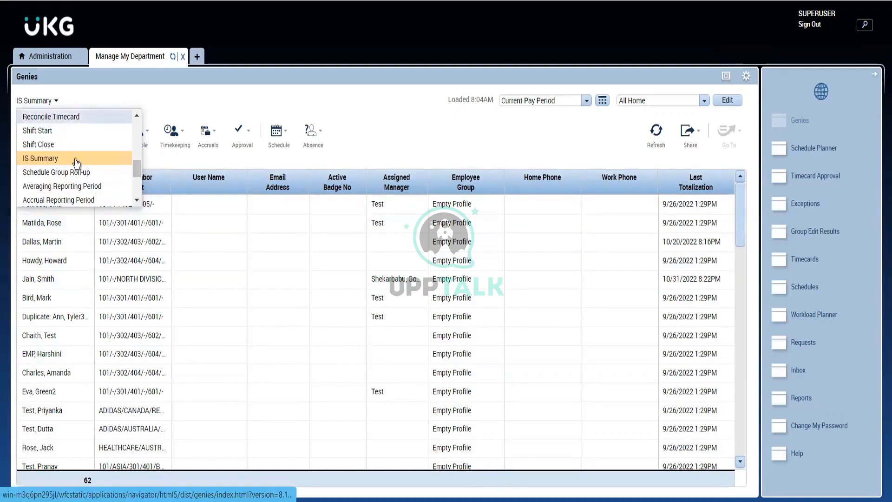
pyautogui.click(69, 120)
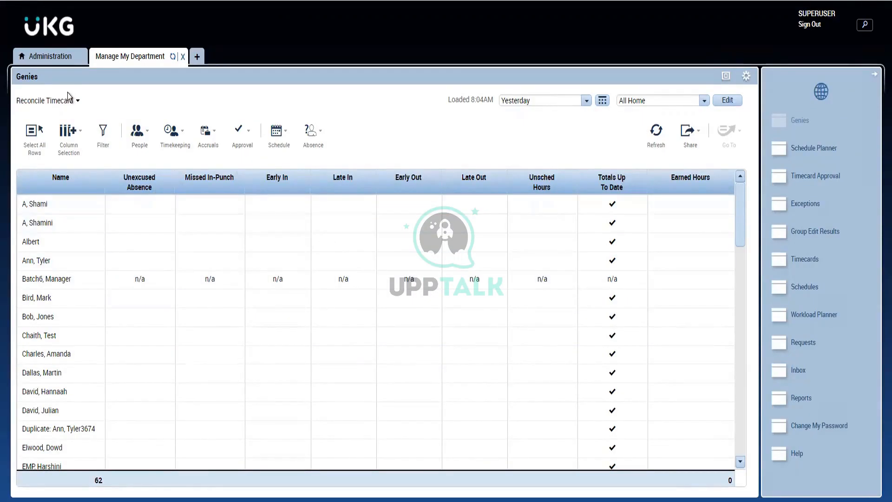
# - Display the Approve Timecards genie and sort its employees by Manager Approval
pyautogui.click(68, 106)
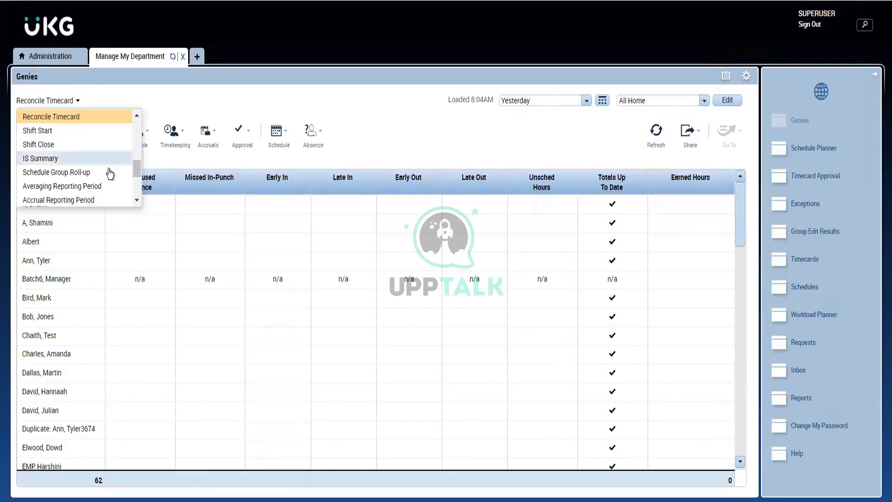
pyautogui.click(136, 200)
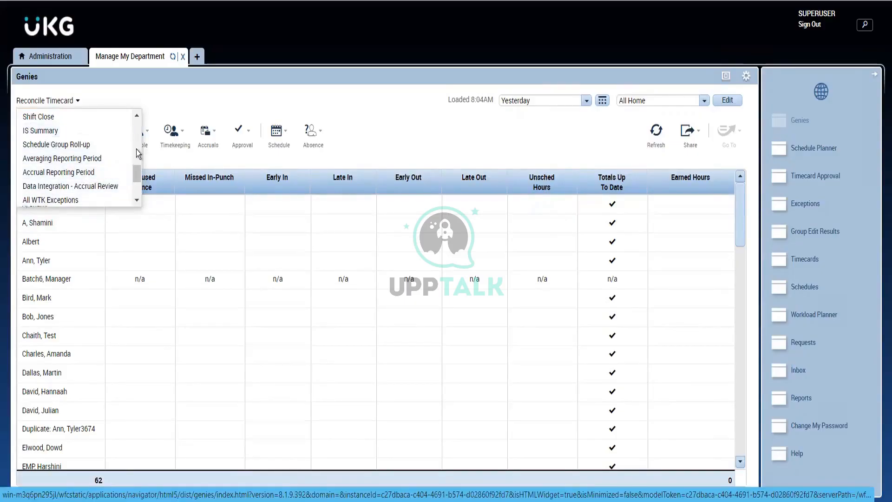
pyautogui.moveTo(137, 179); pyautogui.dragTo(138, 198)
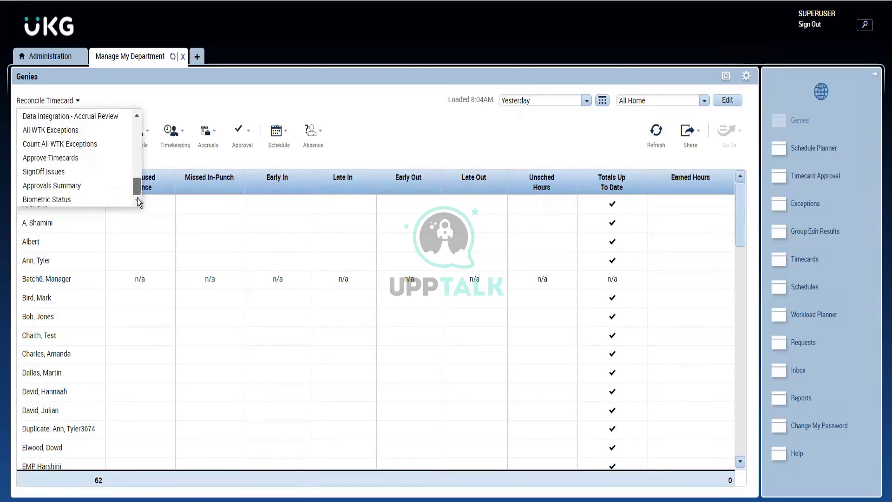
pyautogui.click(68, 159)
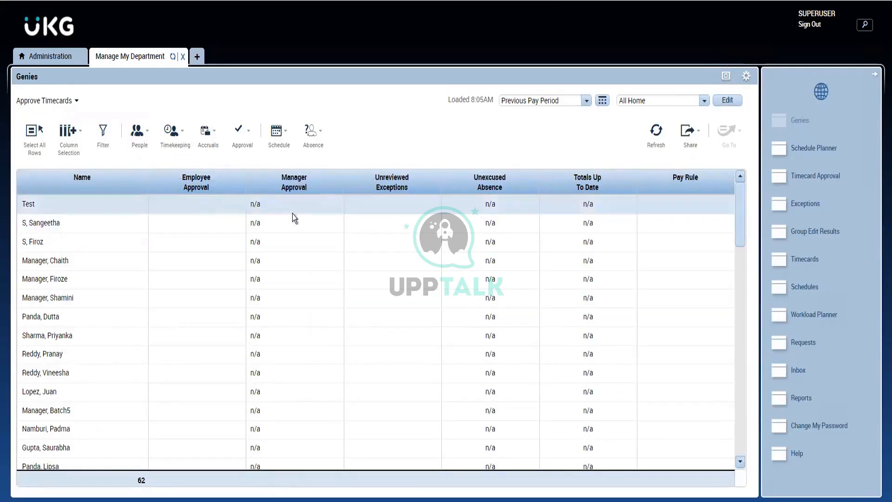
pyautogui.click(311, 177)
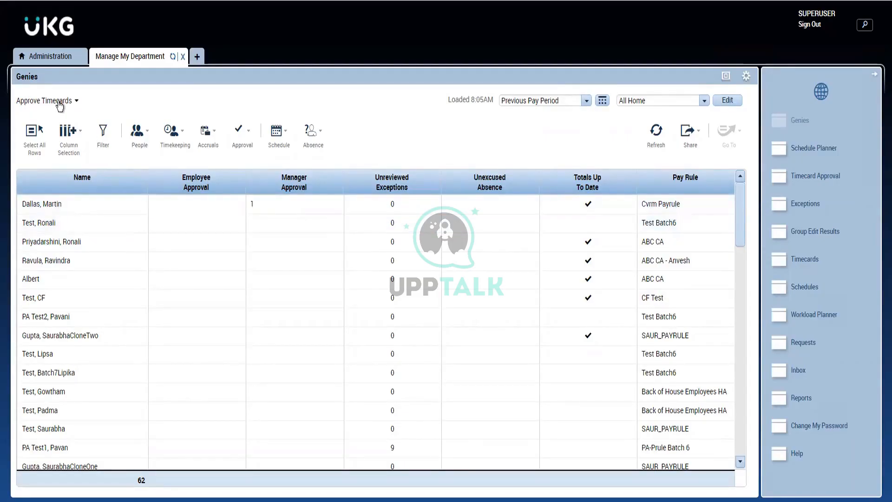
# - Display the SignOff Issues genie to review employee sign-off details
pyautogui.click(60, 101)
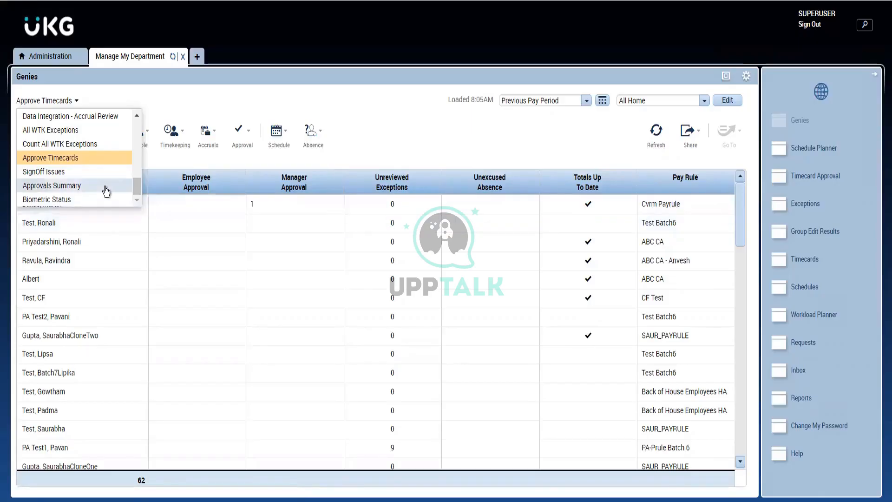
pyautogui.click(73, 172)
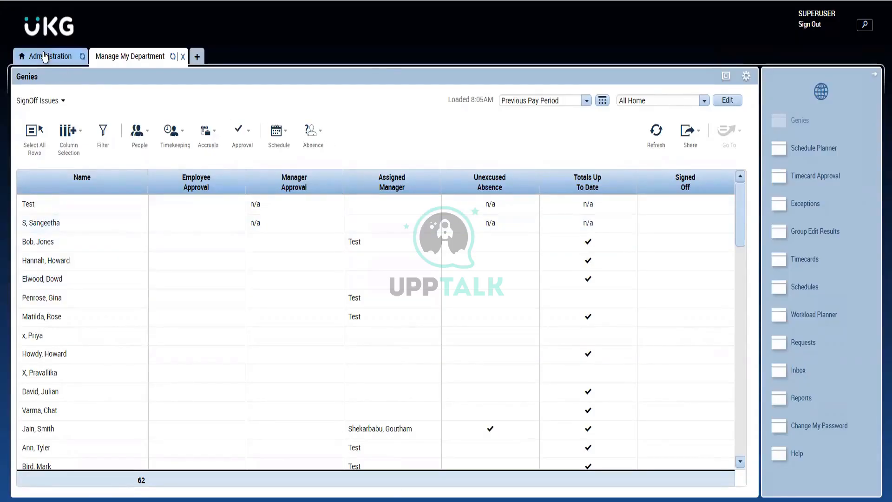
# - Open the third listed employee's timecard from the Administration QuickFind list and view its Approve Timecard and Sign Off options
pyautogui.click(44, 57)
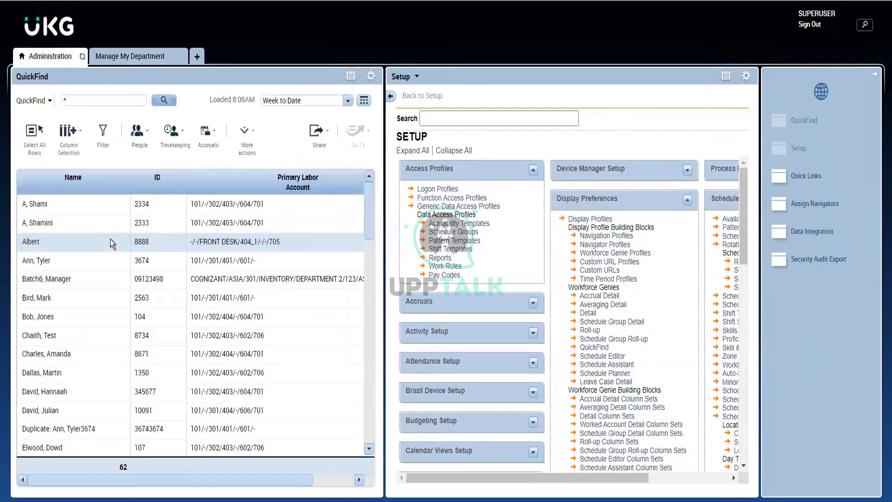
pyautogui.doubleClick(110, 239)
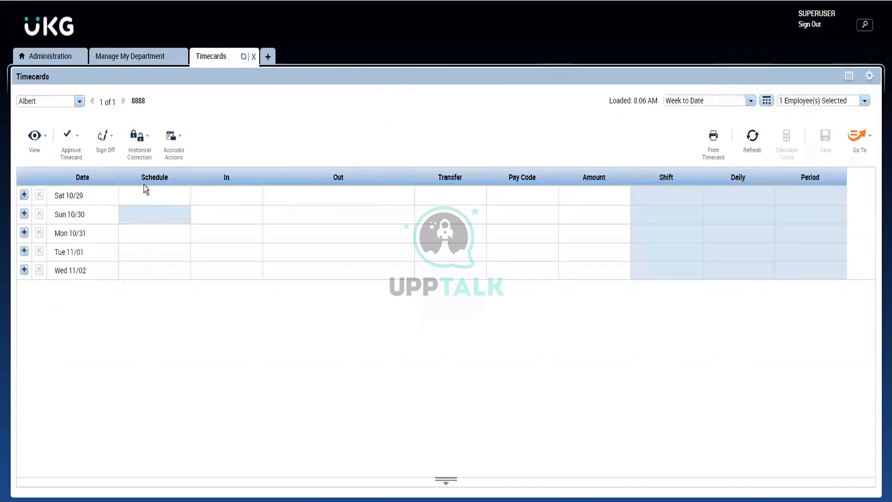
pyautogui.click(80, 142)
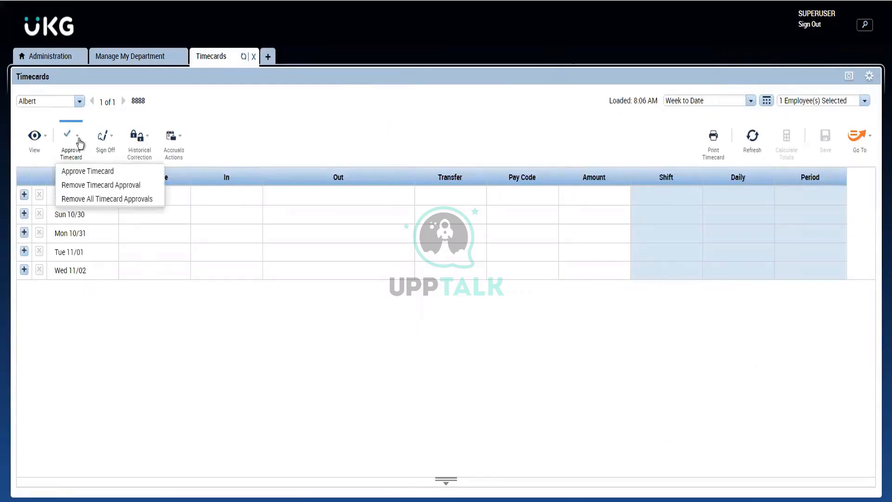
pyautogui.click(105, 158)
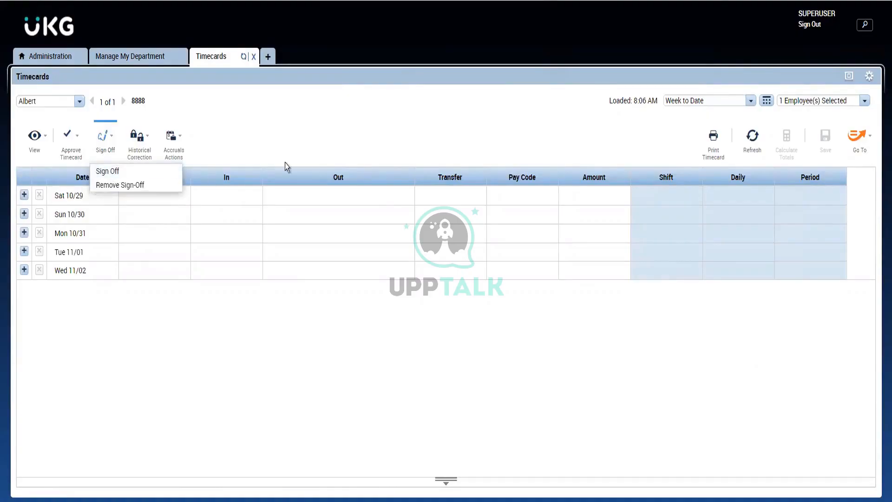
pyautogui.click(349, 161)
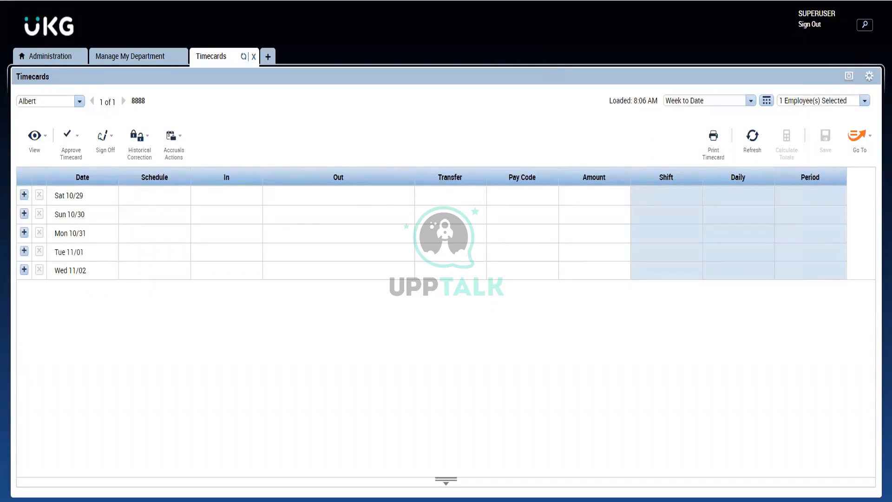
# - Return to the Manage My Department workspace, load the QuickFind genie and search for all employees with *
pyautogui.click(132, 57)
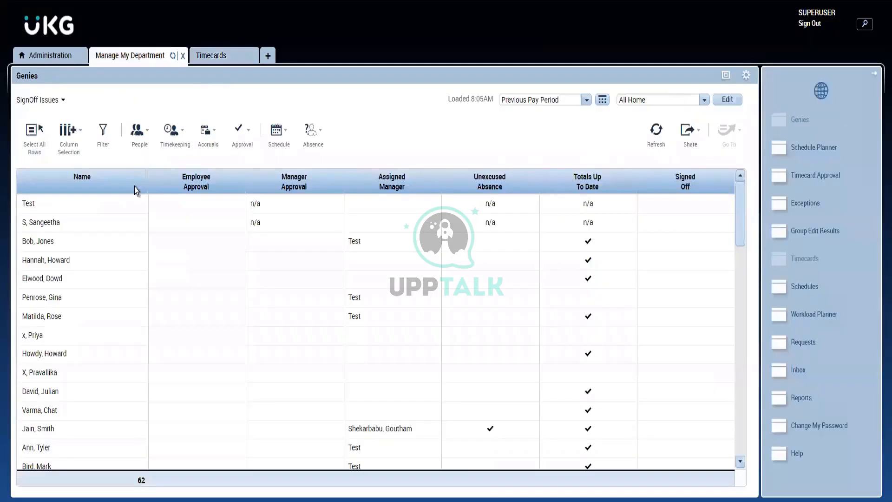
pyautogui.click(54, 101)
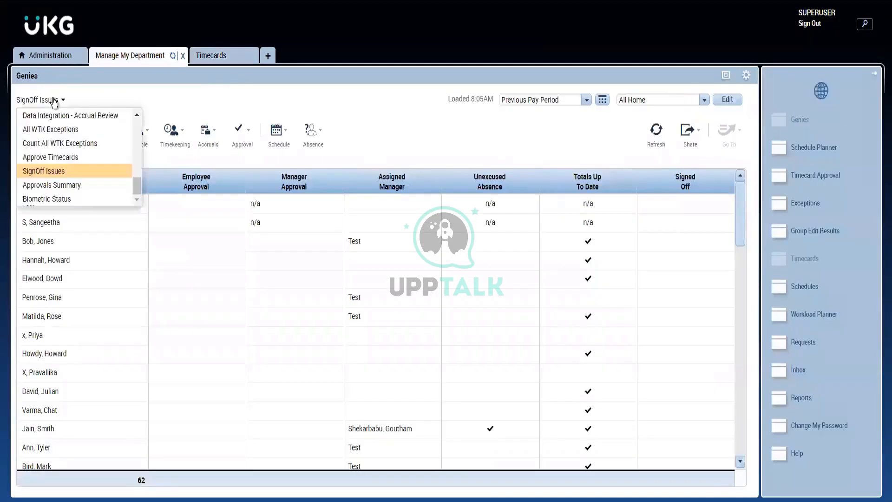
pyautogui.scroll(7, 138, 142)
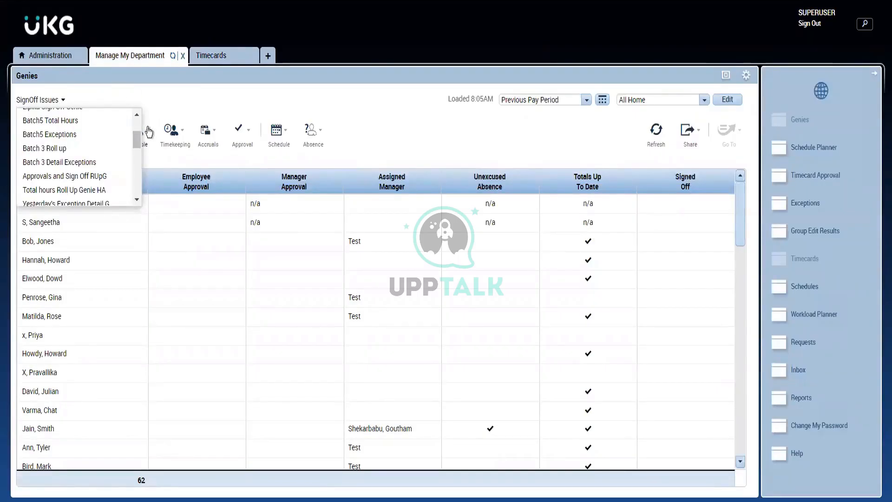
pyautogui.moveTo(136, 135); pyautogui.dragTo(135, 121)
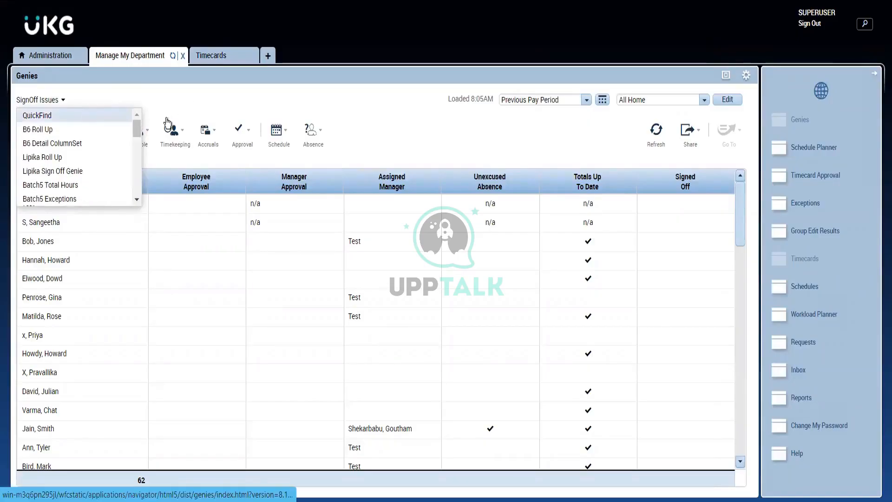
pyautogui.click(119, 112)
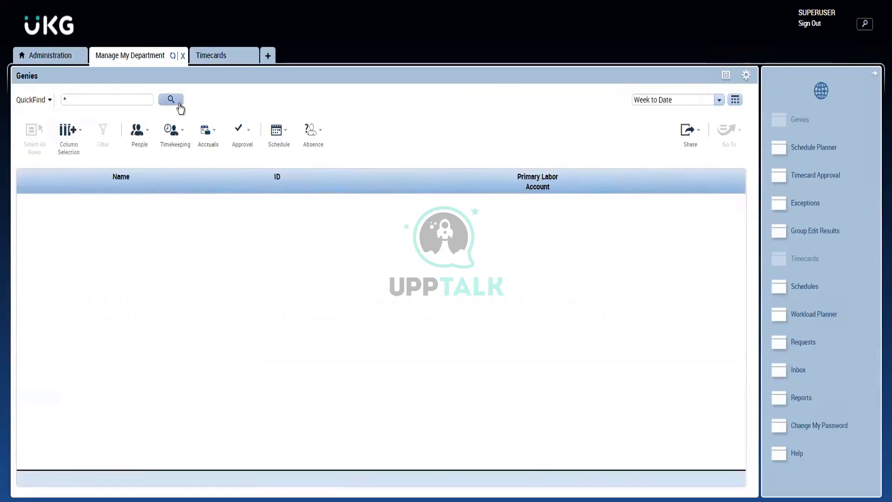
pyautogui.click(178, 100)
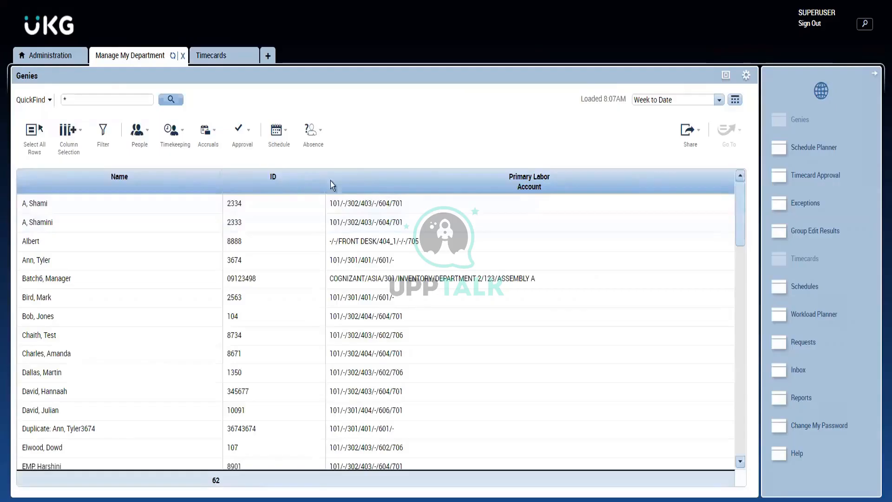
# - Switch back to the IS Summary genie and sort the employees by Assigned Manager in descending order
pyautogui.click(42, 100)
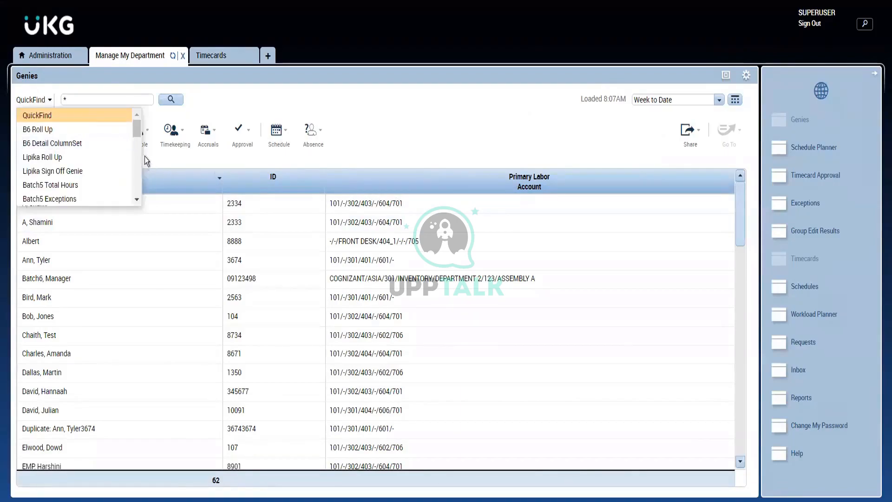
pyautogui.scroll(-2, 135, 152)
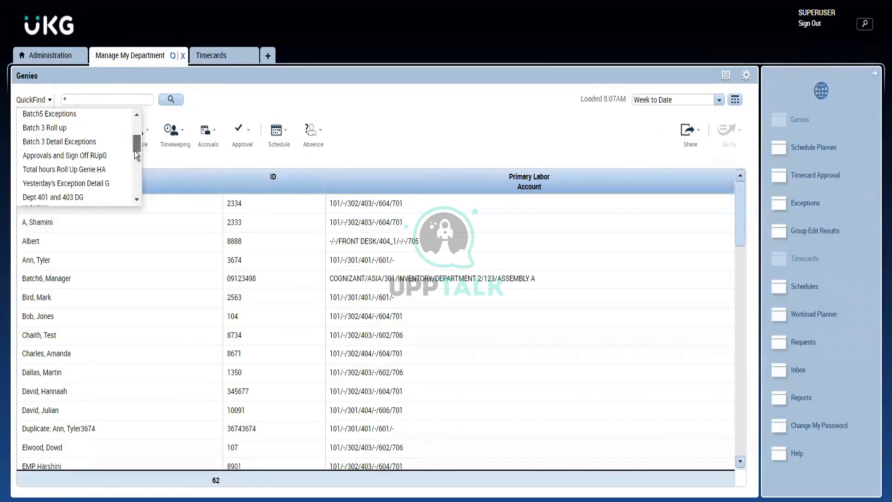
pyautogui.scroll(-3, 134, 151)
pyautogui.scroll(-2, 130, 187)
pyautogui.moveTo(130, 205); pyautogui.dragTo(137, 173)
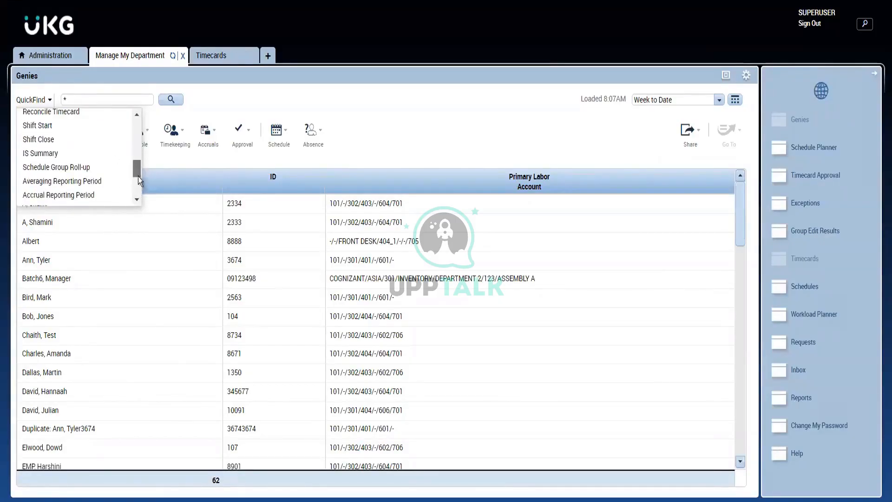
pyautogui.click(70, 155)
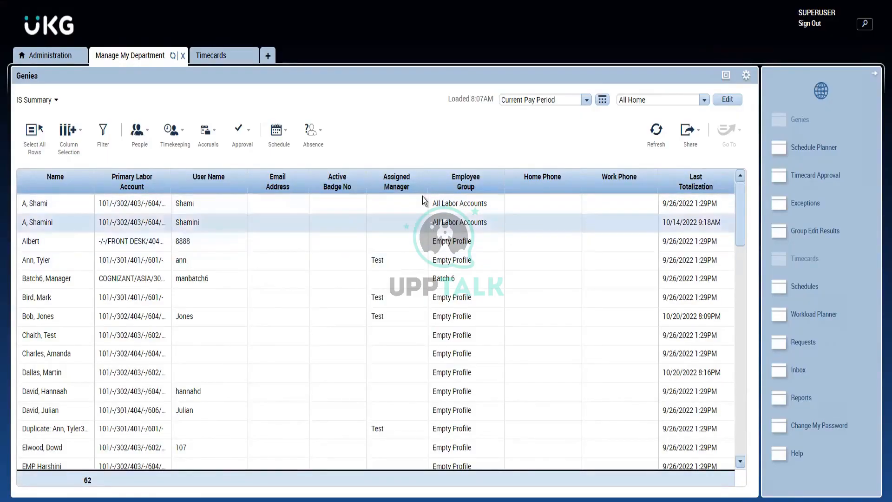
pyautogui.click(401, 178)
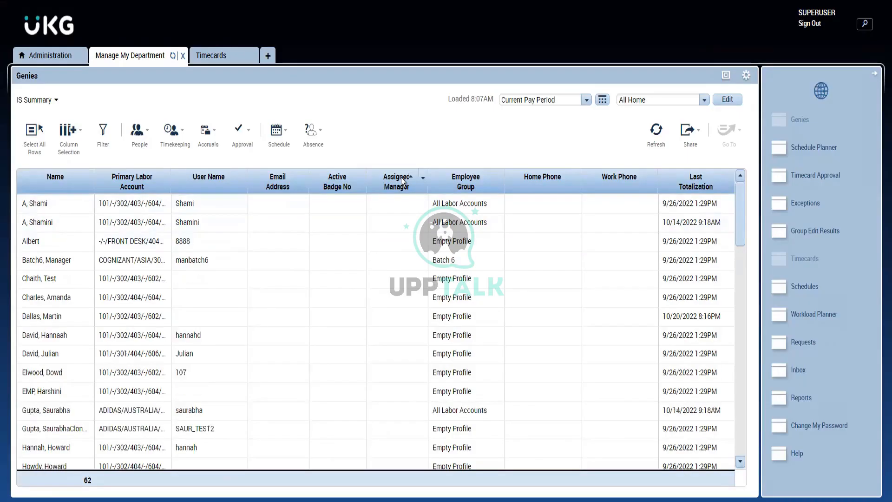
pyautogui.click(401, 178)
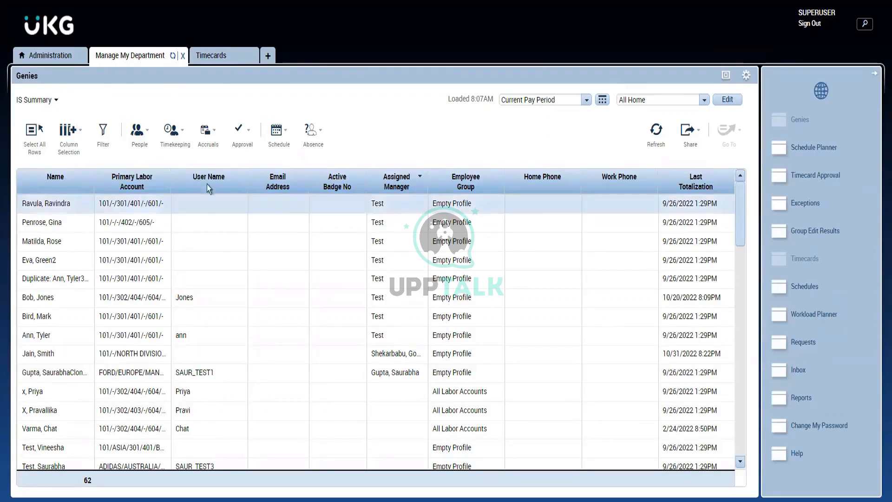
# - Load the Approve Timecards genie and sort the employees by Manager Approval
pyautogui.click(50, 100)
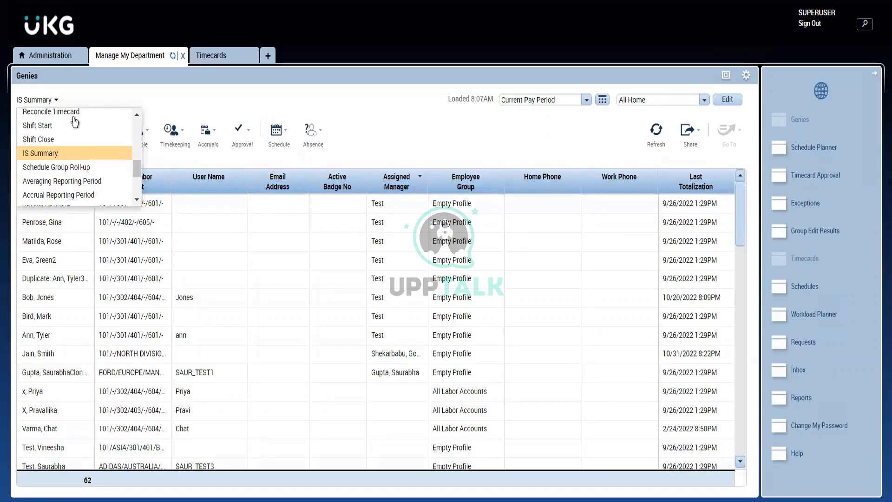
pyautogui.click(137, 201)
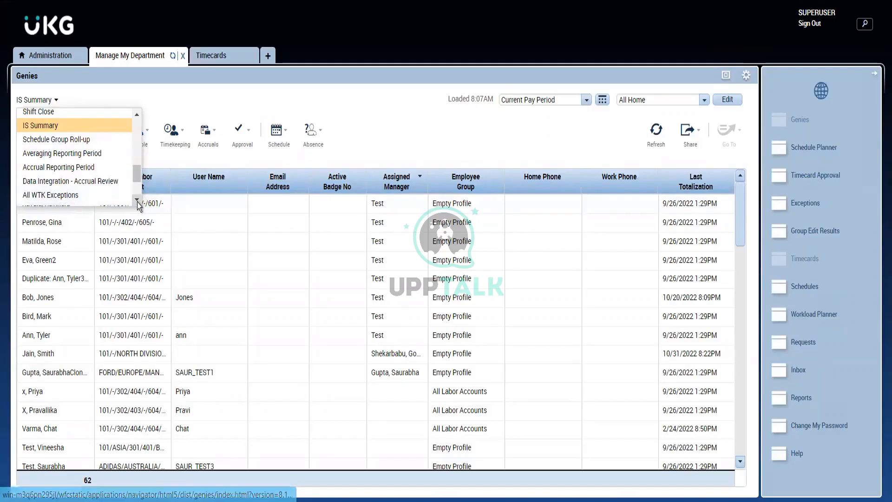
pyautogui.click(137, 202)
pyautogui.scroll(-1, 102, 193)
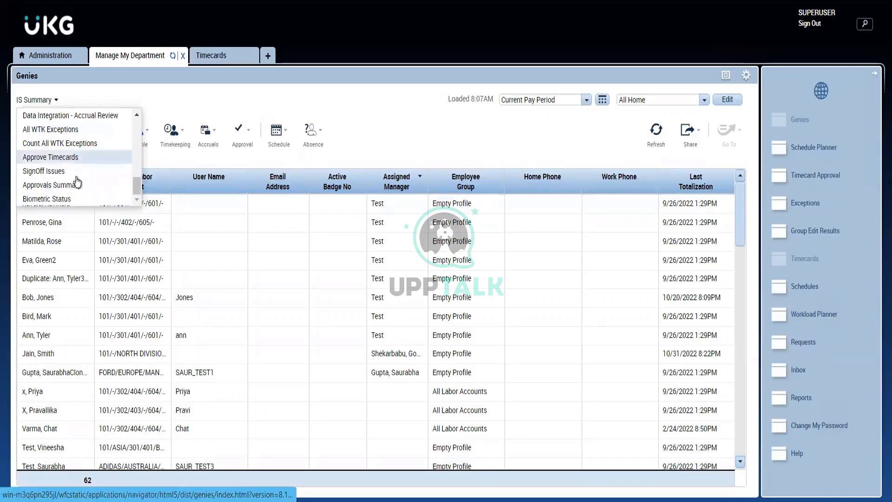
pyautogui.click(51, 157)
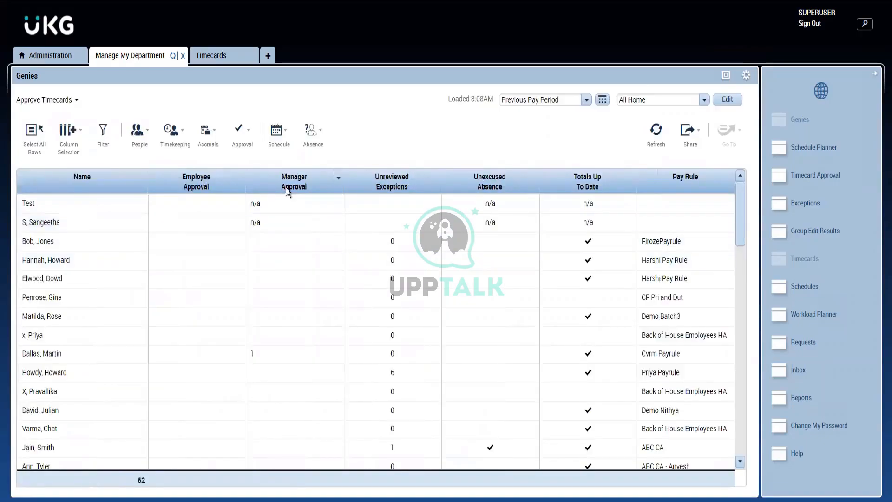
pyautogui.click(286, 188)
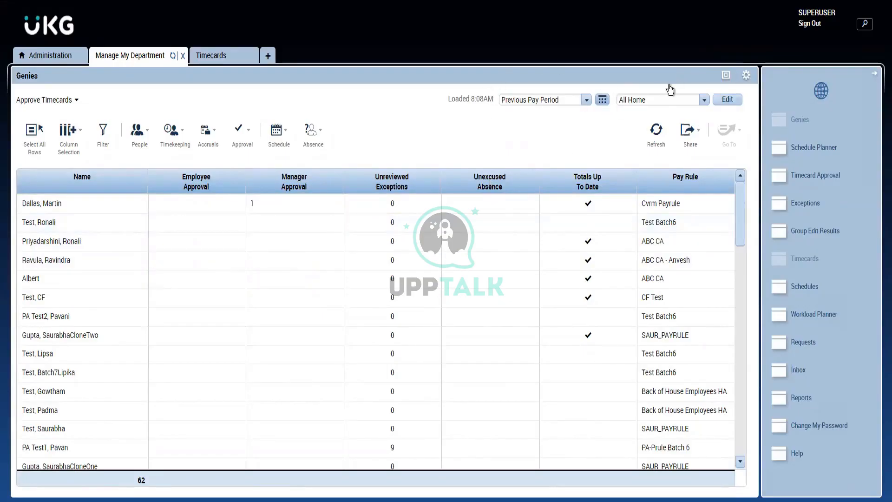
# - Review the available Hyperfinds for the Approve Timecards genie and keep All Home selected
pyautogui.click(625, 107)
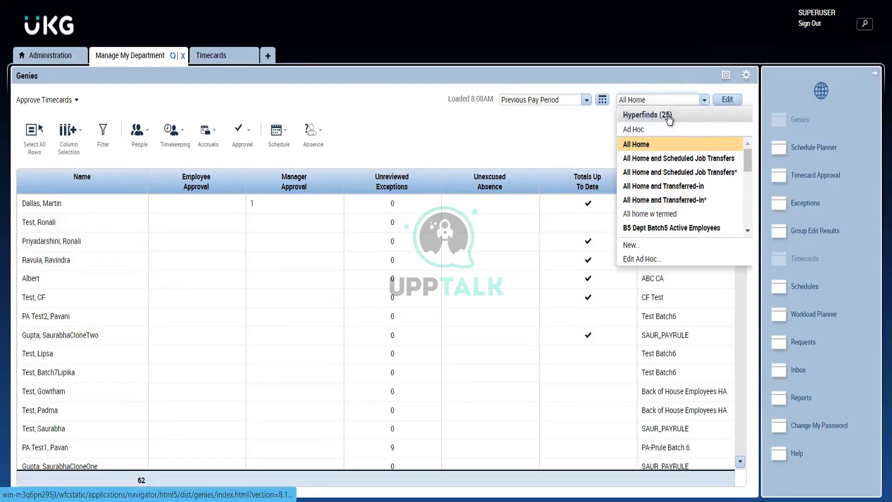
pyautogui.click(647, 145)
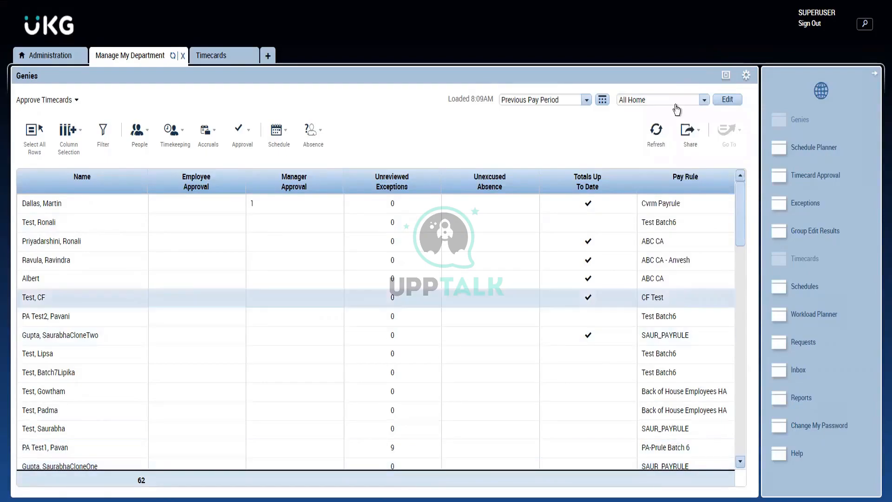
pyautogui.click(701, 101)
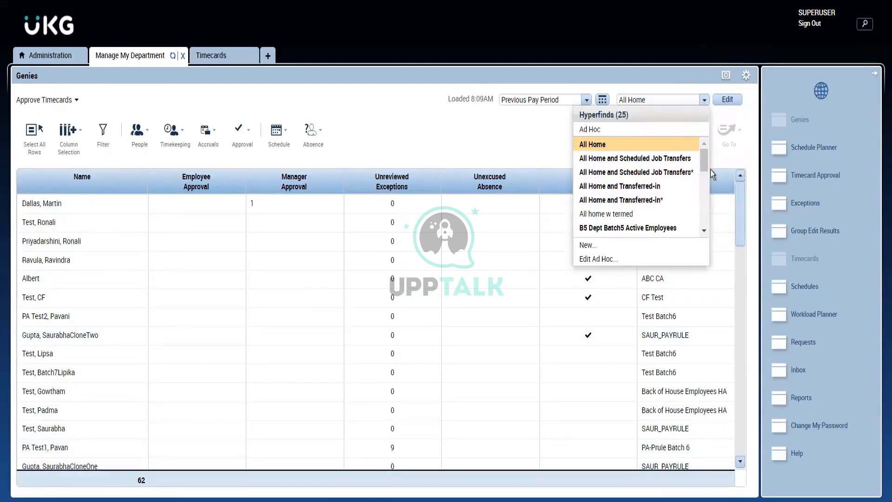
pyautogui.moveTo(704, 163)
pyautogui.mouseDown()
pyautogui.moveTo(706, 226)
pyautogui.moveTo(703, 157)
pyautogui.mouseUp()
pyautogui.click(580, 147)
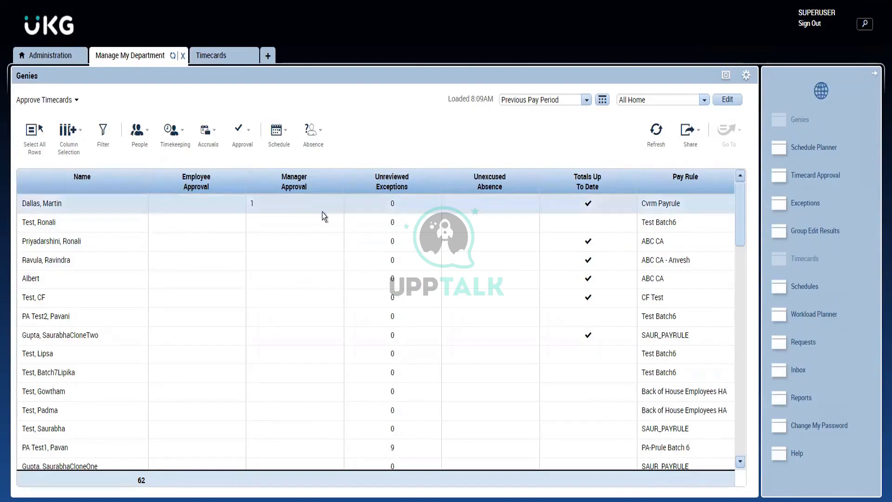
# - Load the SignOff Issues genie and sort its employees by Manager Approval
pyautogui.click(47, 103)
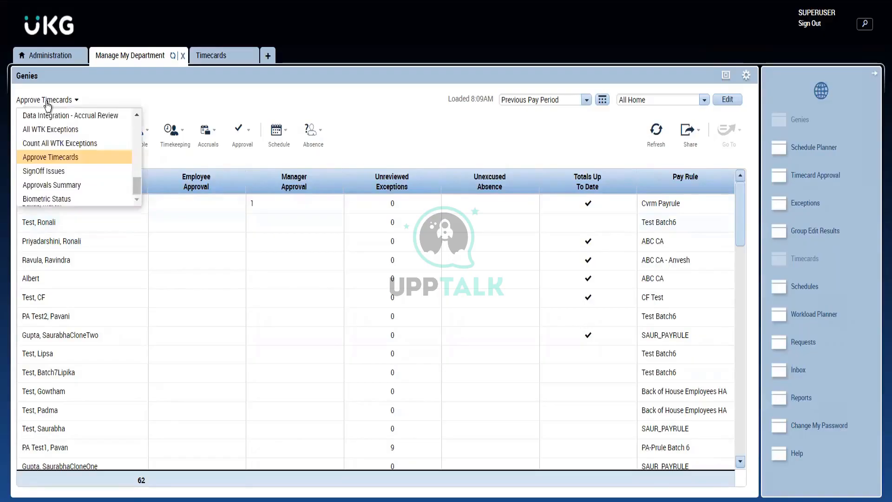
pyautogui.click(73, 172)
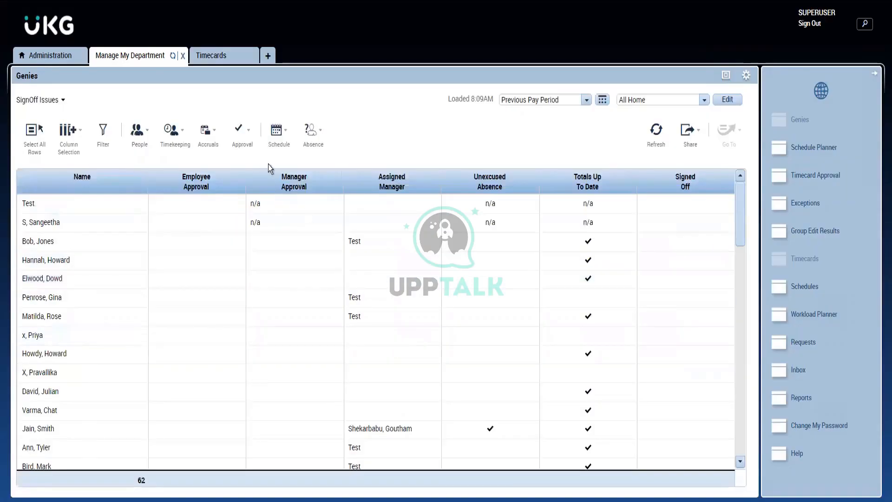
pyautogui.click(285, 185)
pyautogui.click(285, 186)
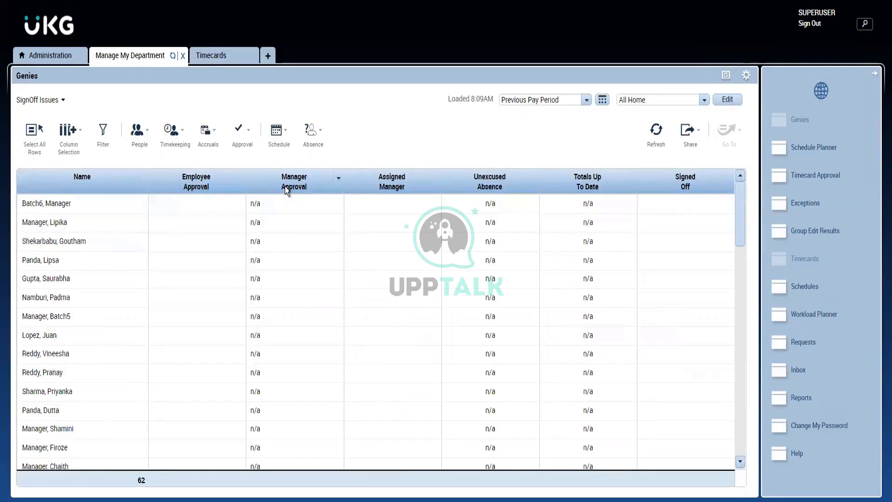
pyautogui.click(285, 185)
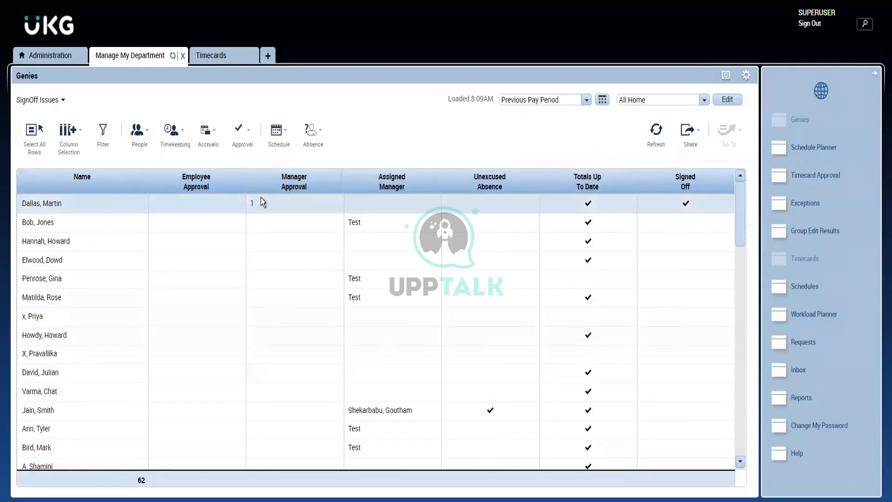
# - View the Approve Timecard and Sign Off options in the open timecard and return to the Manage My Department workspace
pyautogui.click(212, 57)
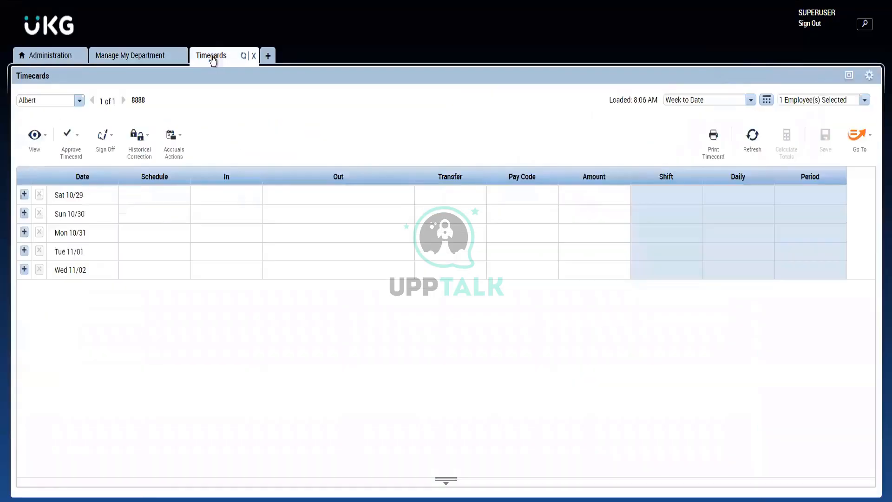
pyautogui.click(72, 151)
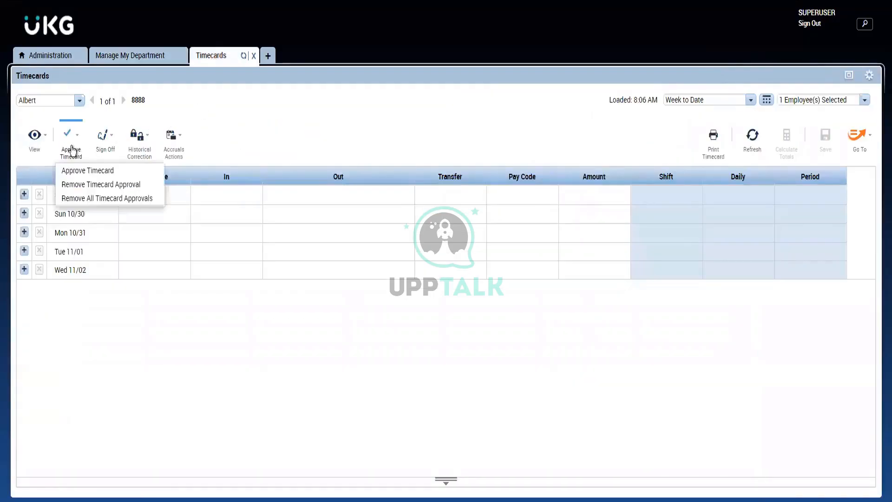
pyautogui.click(102, 142)
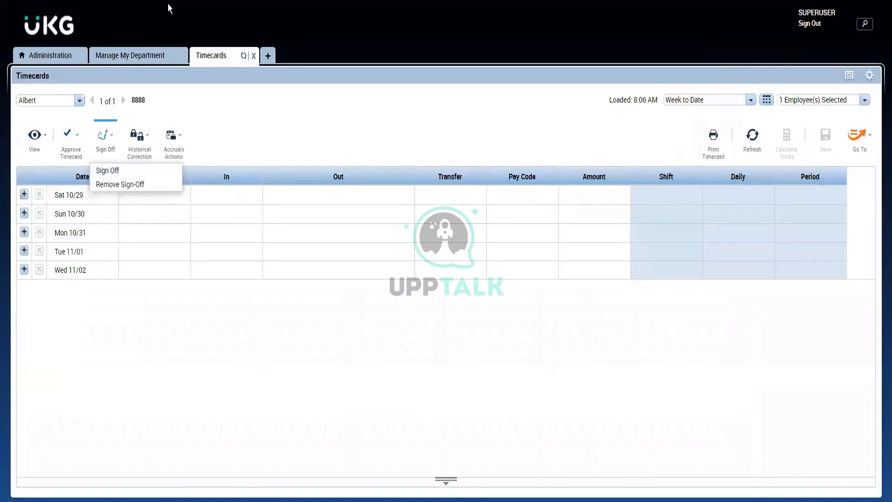
pyautogui.click(124, 58)
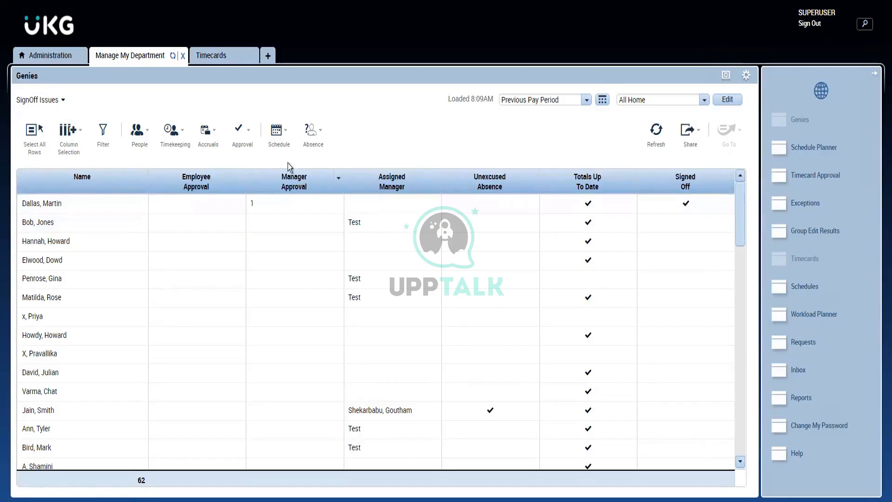
# - Sort the SignOff Issues employees by the Signed Off column
pyautogui.click(667, 178)
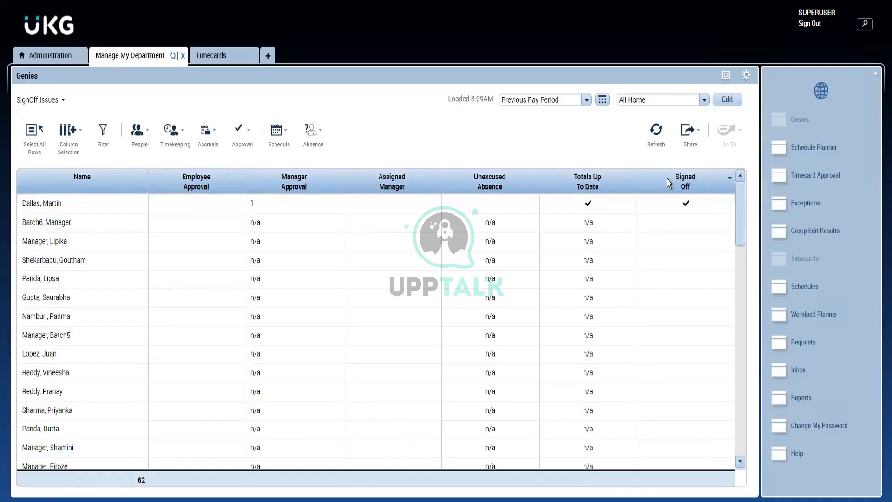
pyautogui.click(667, 178)
pyautogui.click(667, 178)
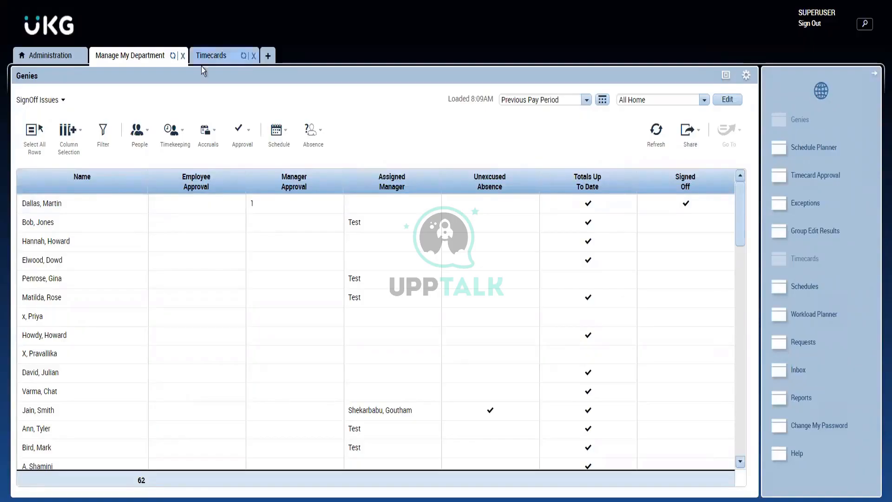
# - Load the Approvals Summary genie and sort the employees by Unexcused Absence in descending order
pyautogui.click(56, 100)
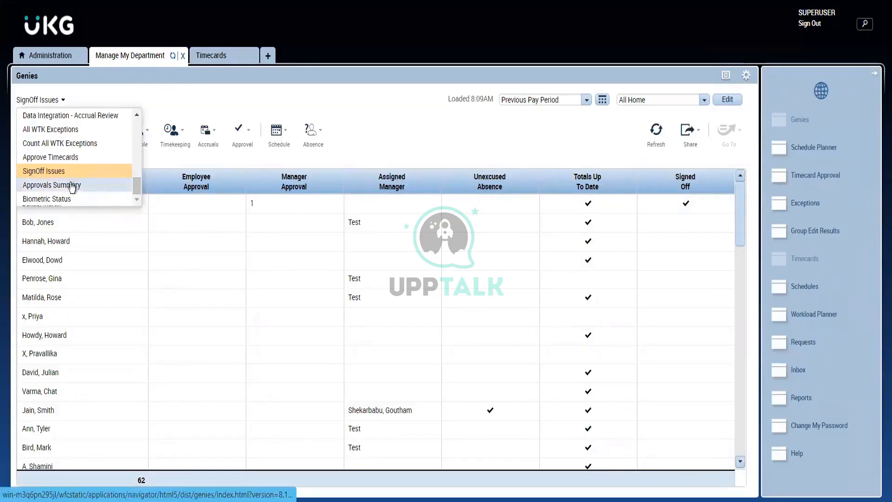
pyautogui.click(123, 184)
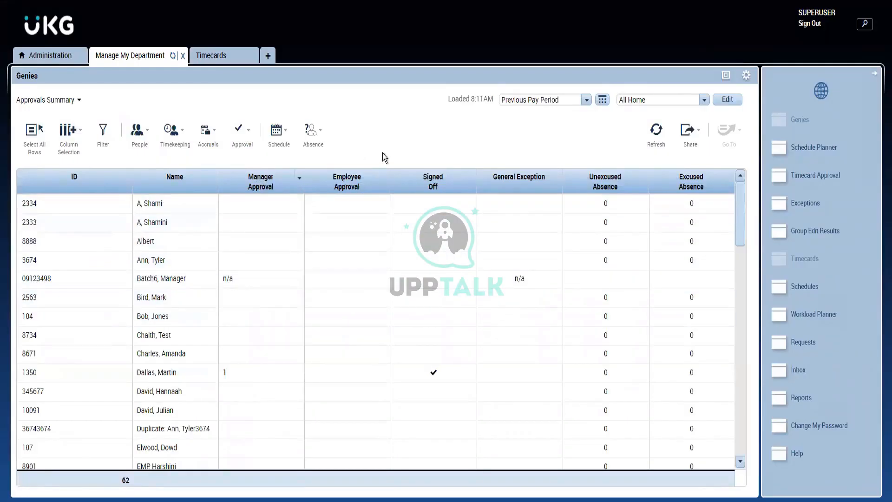
pyautogui.click(609, 180)
pyautogui.click(610, 179)
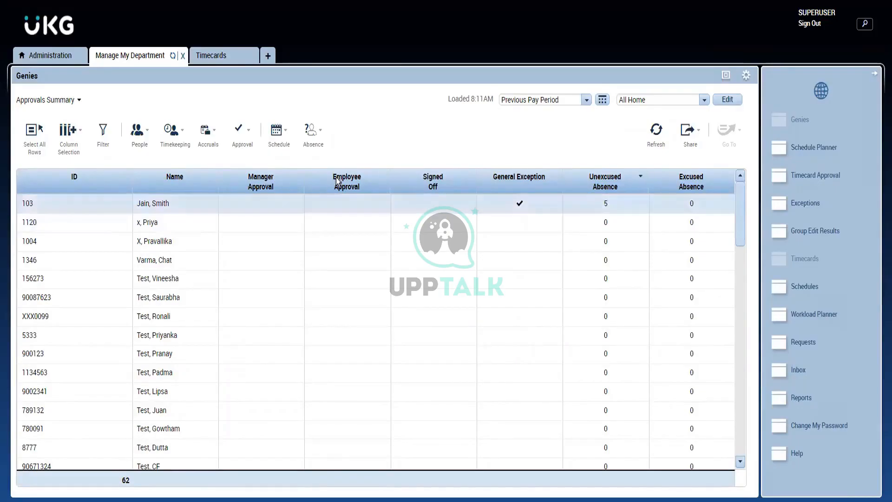
# - Look over the genie list and the Hyperfinds available for the Approvals Summary genie
pyautogui.click(28, 101)
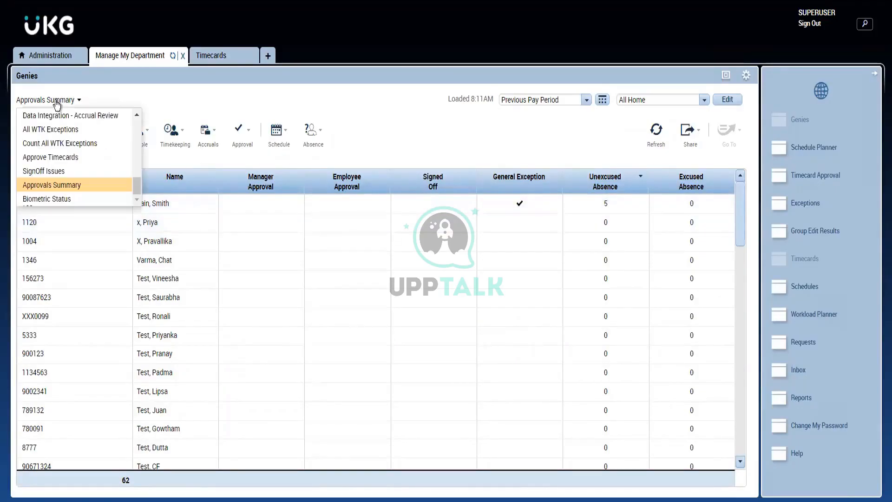
pyautogui.click(422, 132)
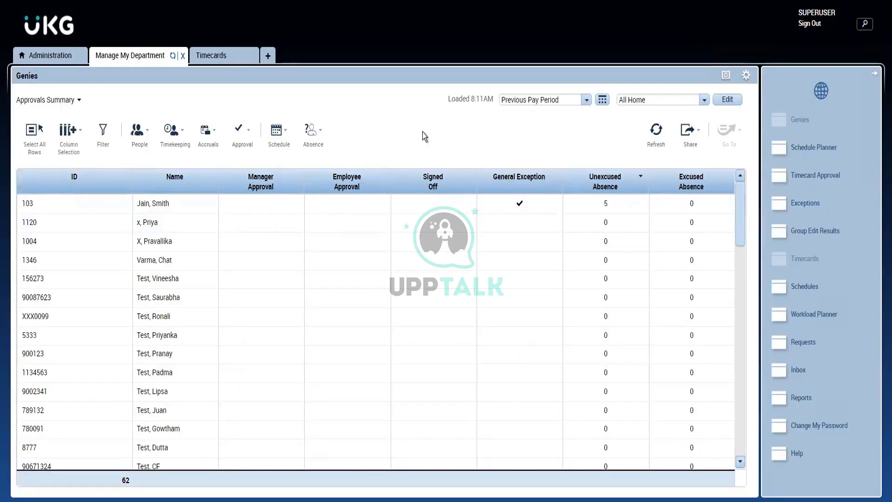
pyautogui.click(642, 102)
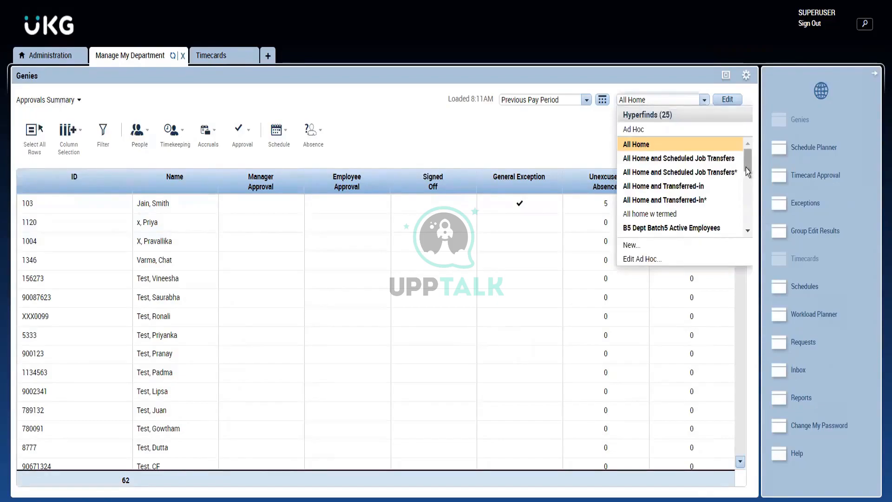
pyautogui.moveTo(745, 168)
pyautogui.mouseDown()
pyautogui.moveTo(752, 233)
pyautogui.moveTo(745, 153)
pyautogui.mouseUp()
# - Check the additional workspaces offered from the Administration workspace and return to the Approvals Summary genie in Manage My Department
pyautogui.click(64, 57)
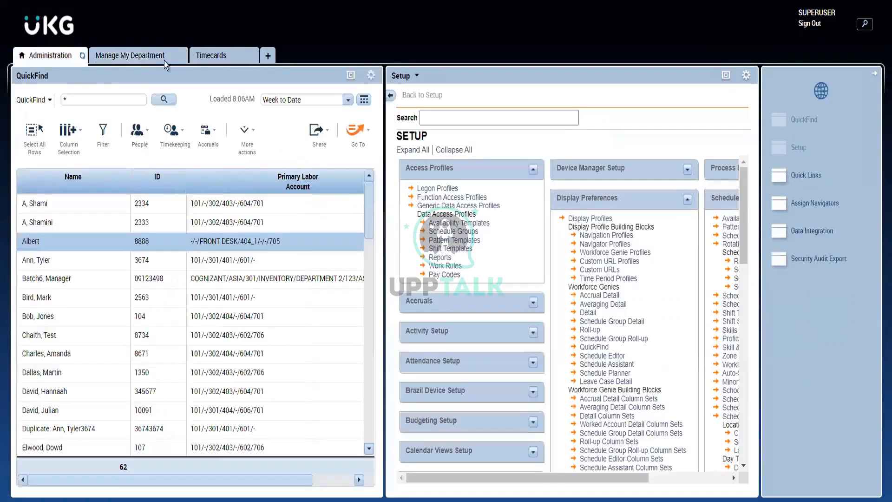
pyautogui.click(265, 61)
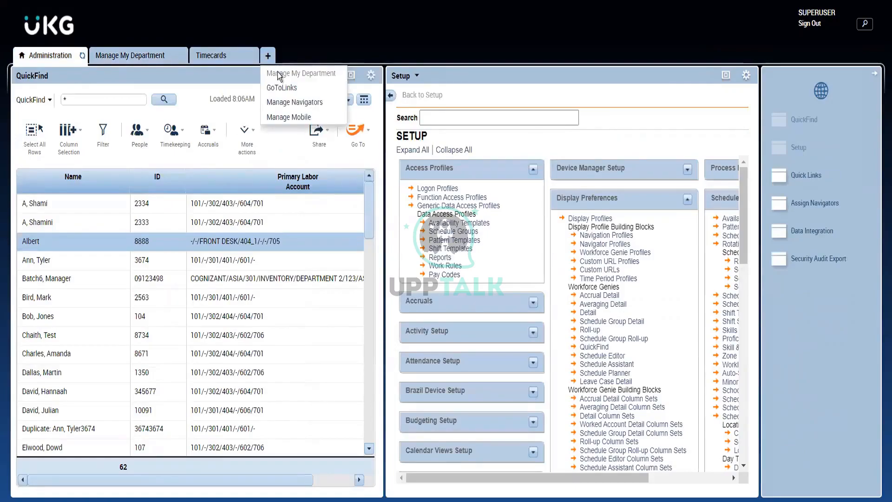
pyautogui.click(142, 55)
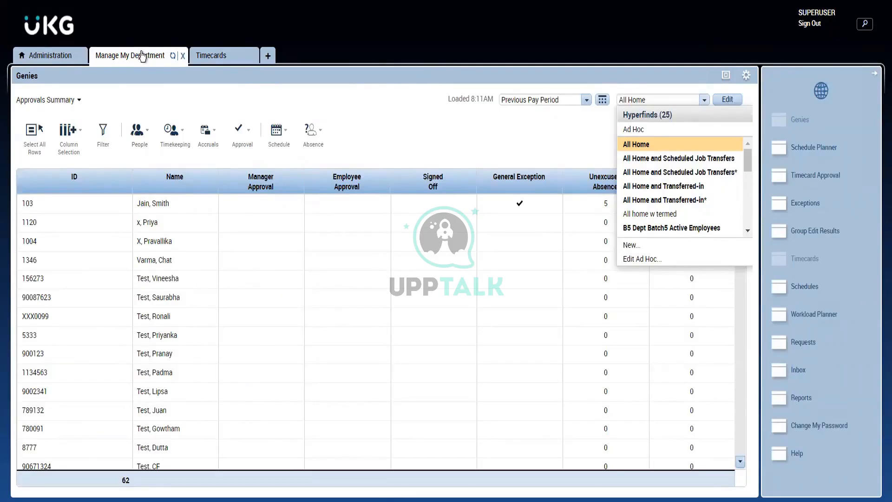
pyautogui.click(366, 124)
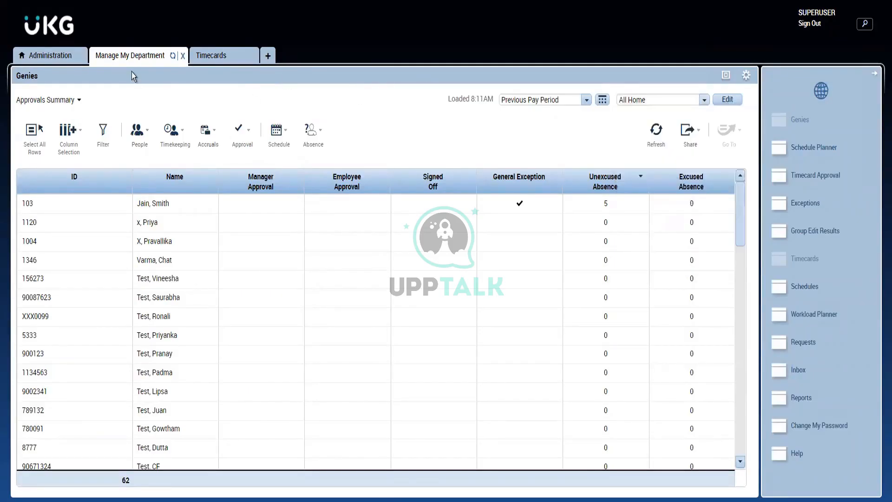
pyautogui.click(70, 101)
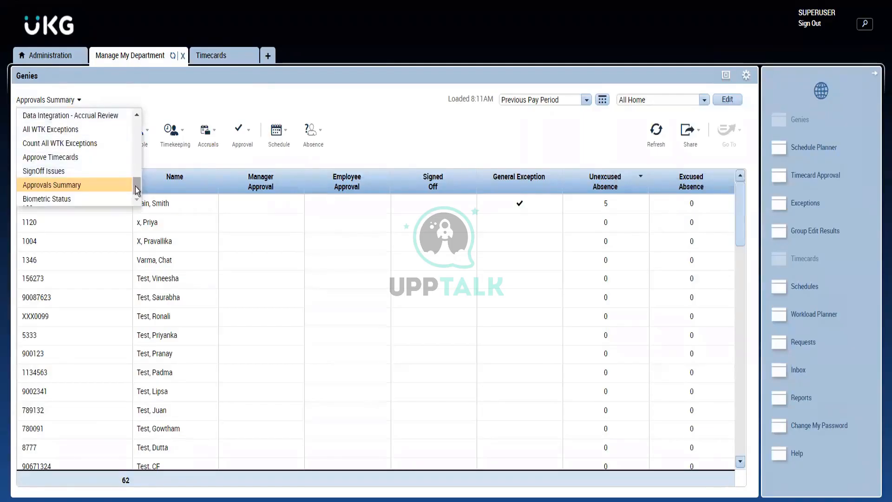
pyautogui.moveTo(135, 185); pyautogui.dragTo(138, 185)
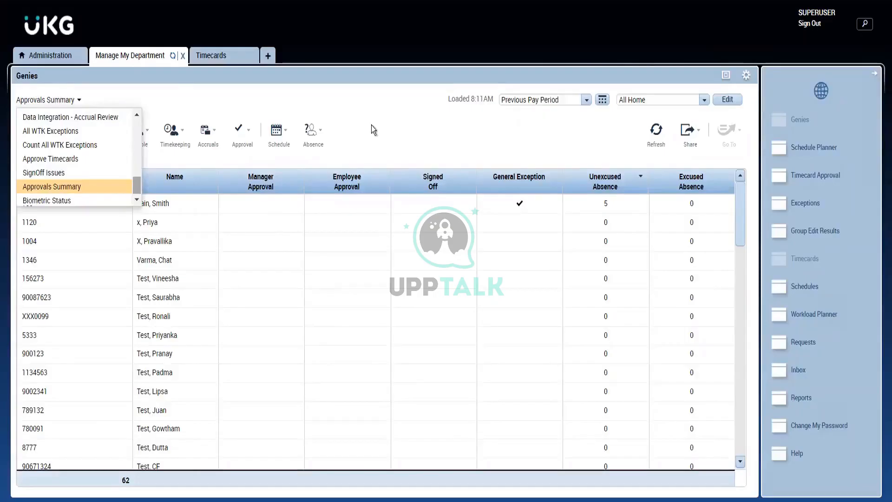
pyautogui.click(372, 124)
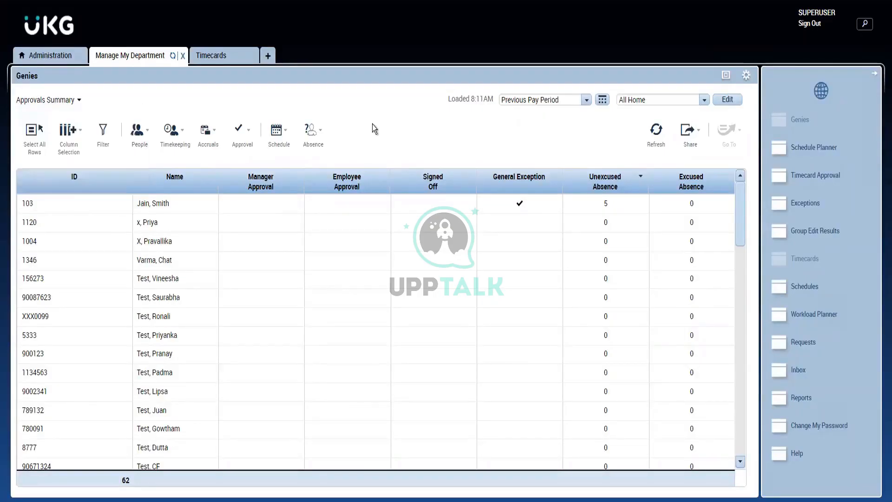
# - Hide the General Exception column in the Approvals Summary genie
pyautogui.click(68, 158)
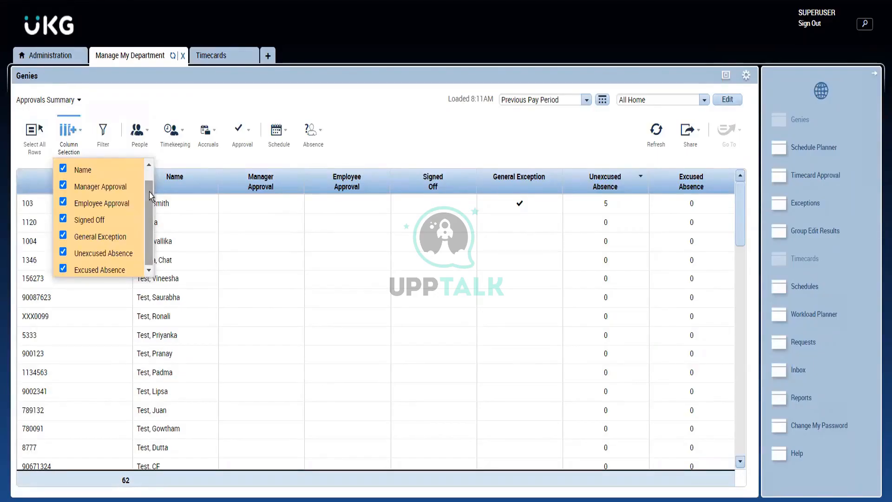
pyautogui.moveTo(149, 191); pyautogui.dragTo(143, 160)
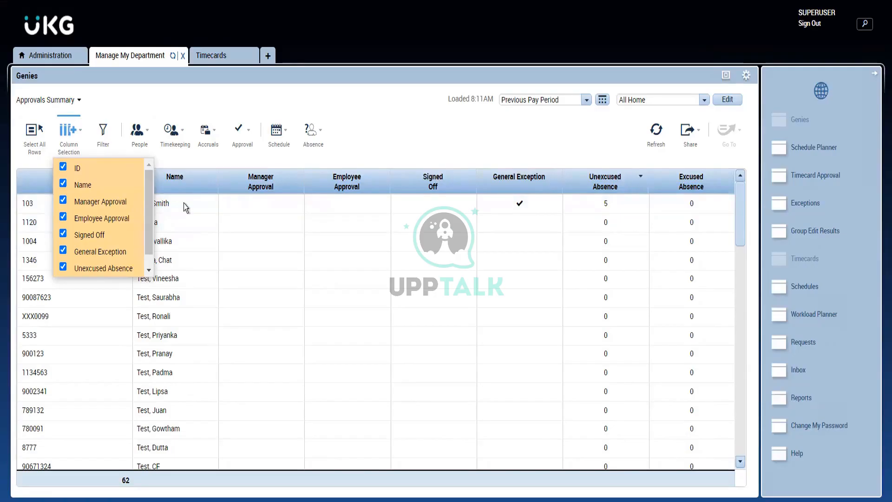
pyautogui.click(63, 251)
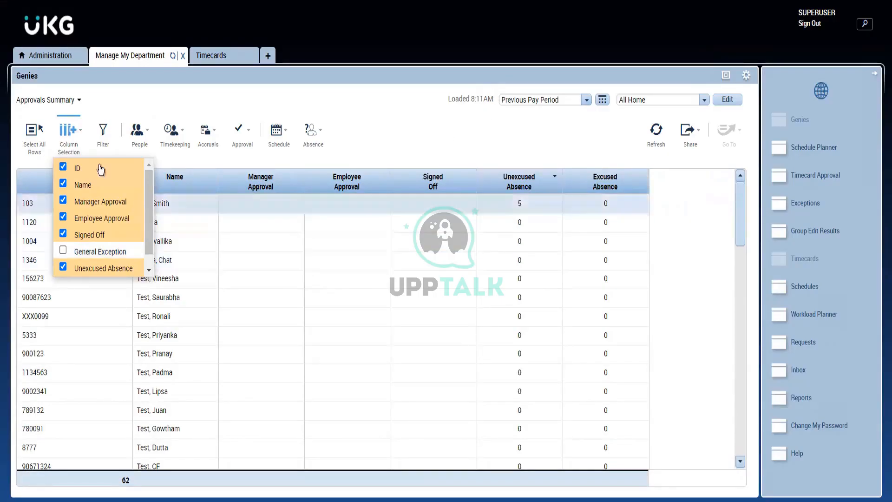
# - Compare the genie list in Manage My Department with the QuickFind view in the Administration workspace, ending in Manage My Department
pyautogui.click(71, 136)
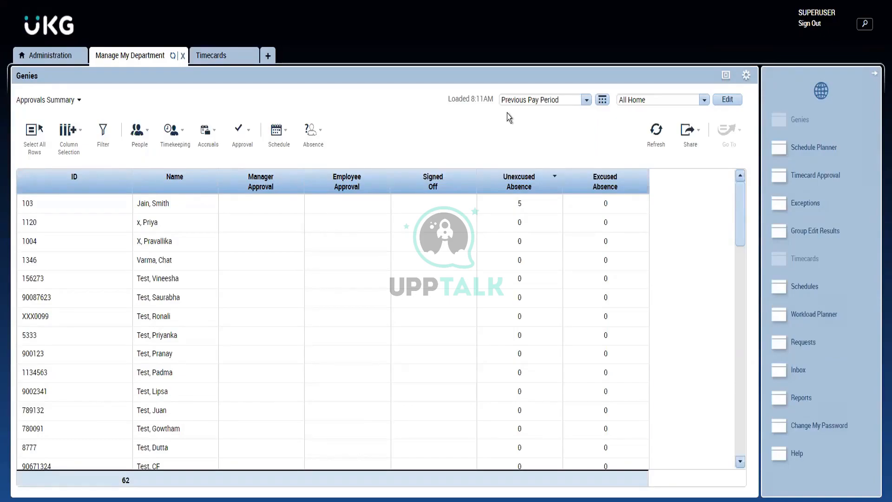
pyautogui.click(45, 101)
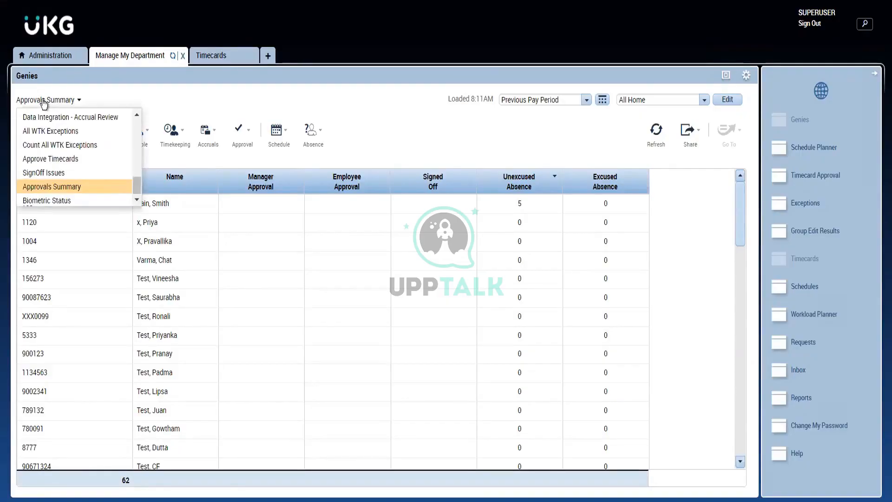
pyautogui.click(49, 63)
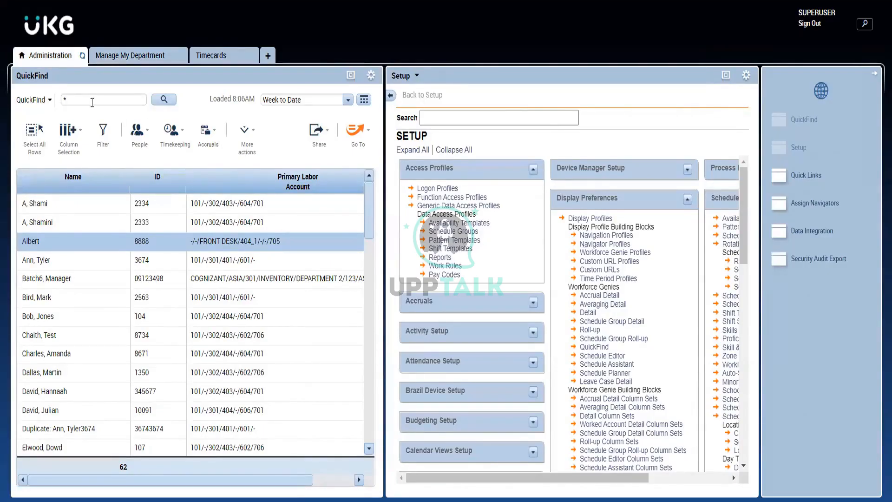
pyautogui.click(132, 60)
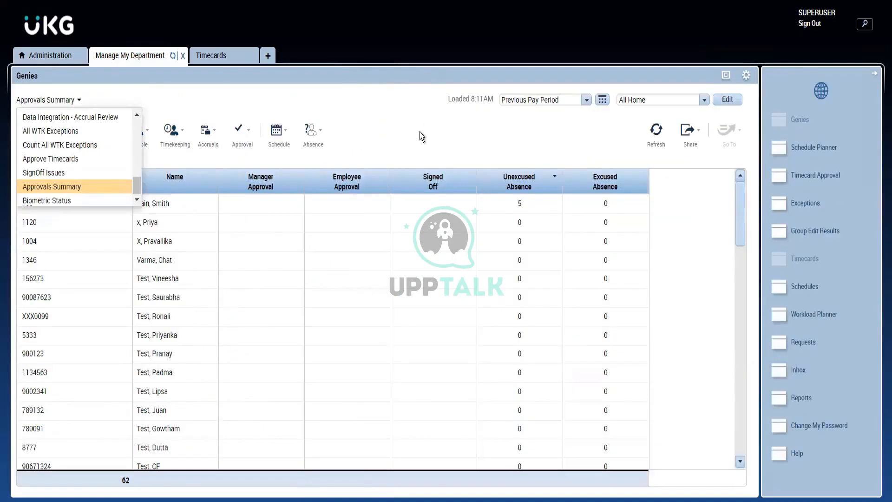
# - Look through the full list of Hyperfinds offered for the Approvals Summary genie
pyautogui.click(653, 99)
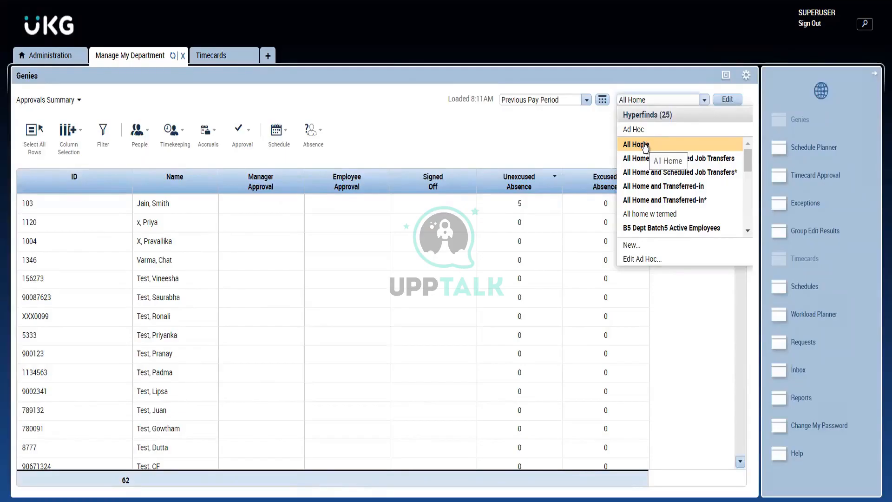
pyautogui.click(428, 149)
pyautogui.click(652, 100)
pyautogui.moveTo(745, 163); pyautogui.dragTo(757, 229)
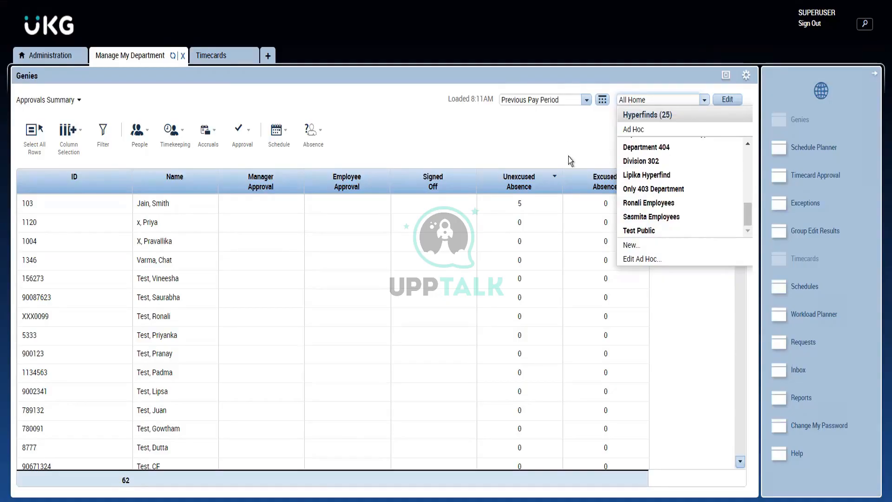
pyautogui.click(542, 127)
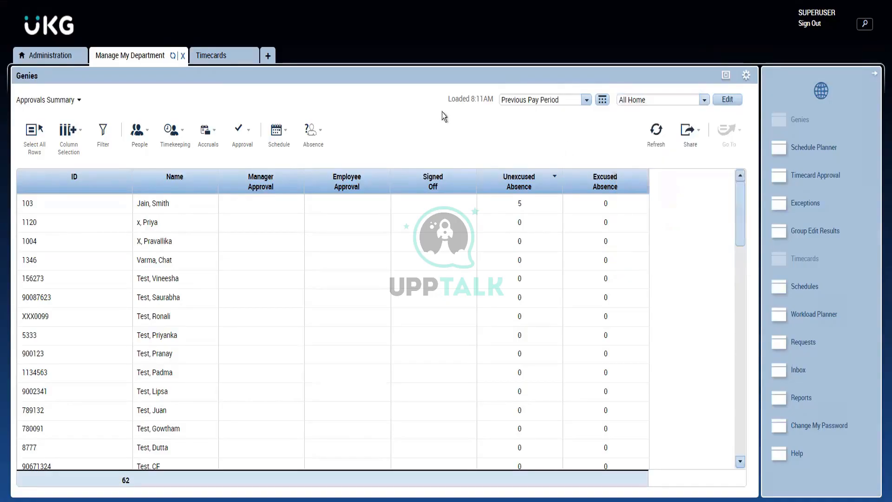
# - Load the Approve Timecards genie and look at the form for a new Hyperfind query, closing it without saving
pyautogui.click(71, 103)
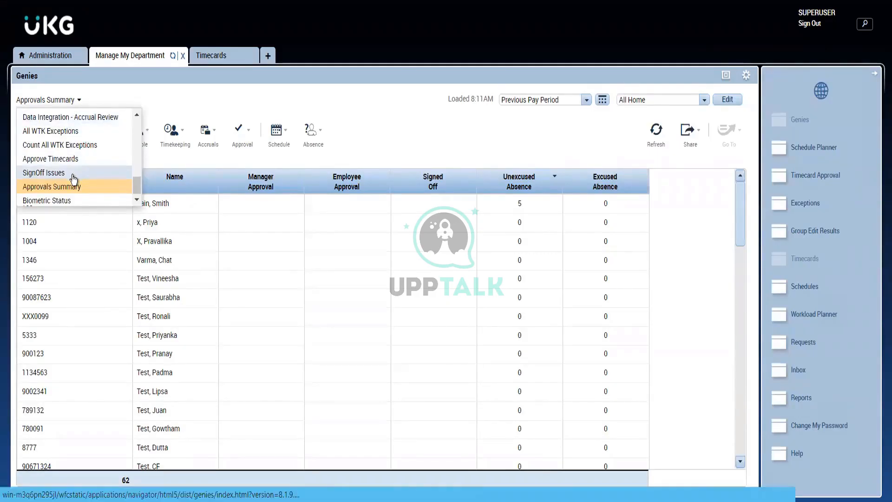
pyautogui.click(58, 161)
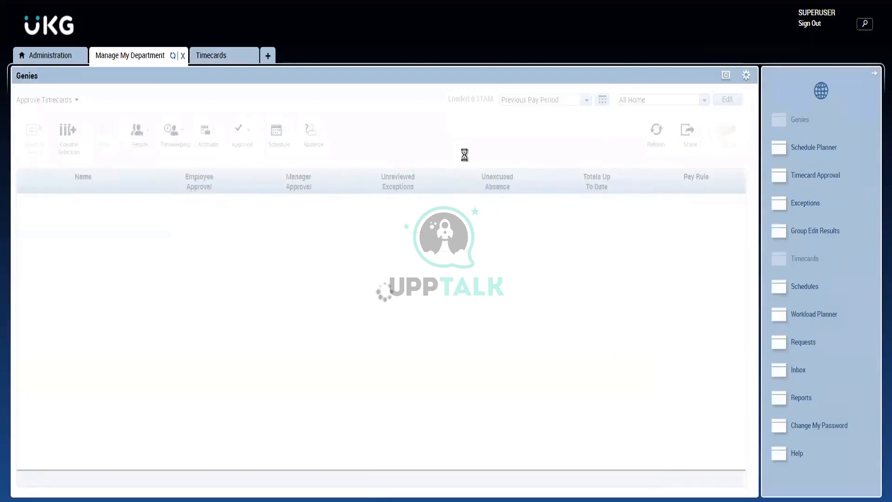
pyautogui.click(701, 102)
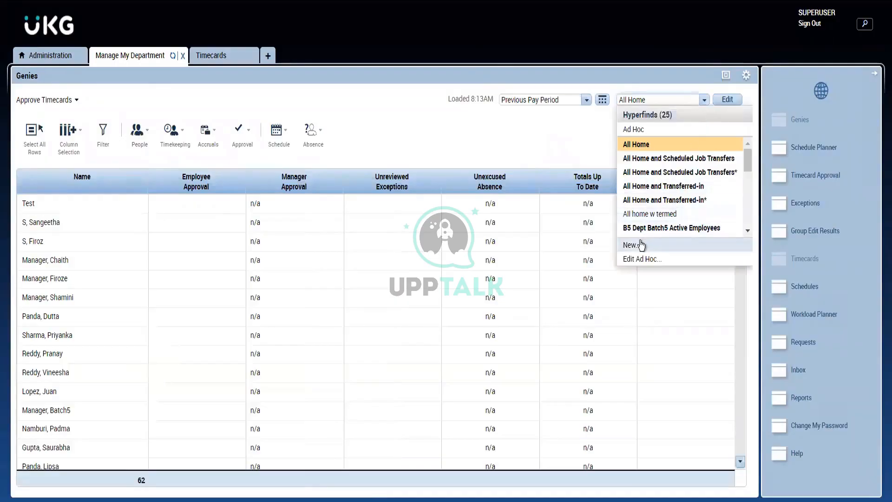
pyautogui.click(642, 243)
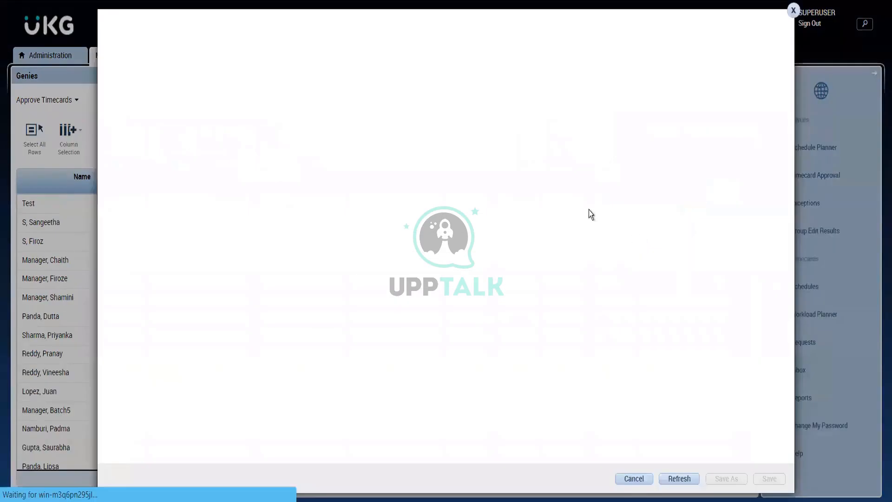
pyautogui.click(794, 10)
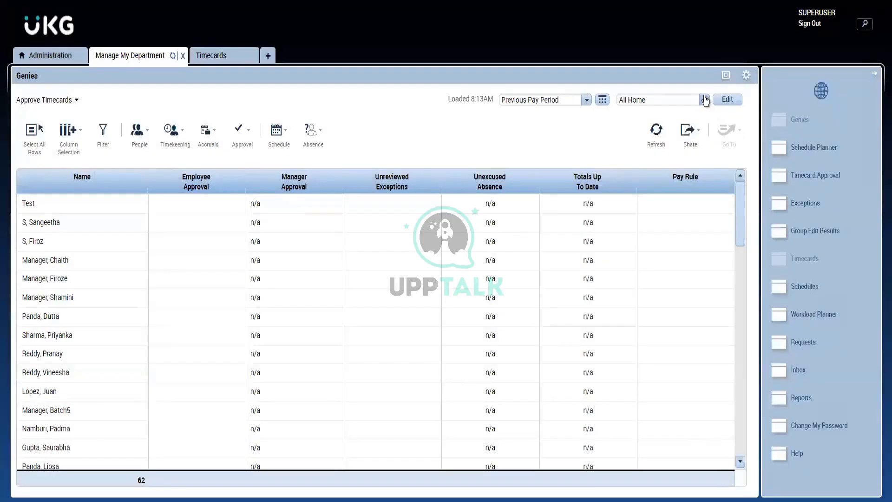
# - Examine the visibility options of a new Hyperfind query and close the form without saving
pyautogui.click(704, 101)
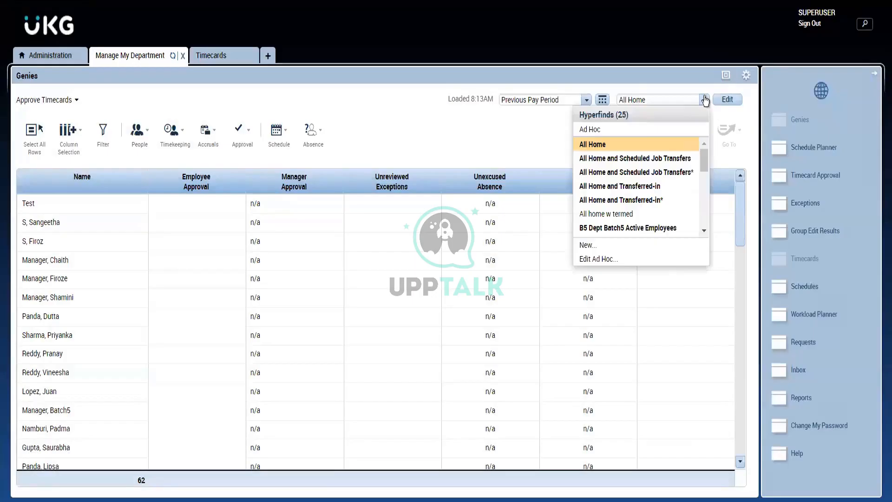
pyautogui.click(627, 247)
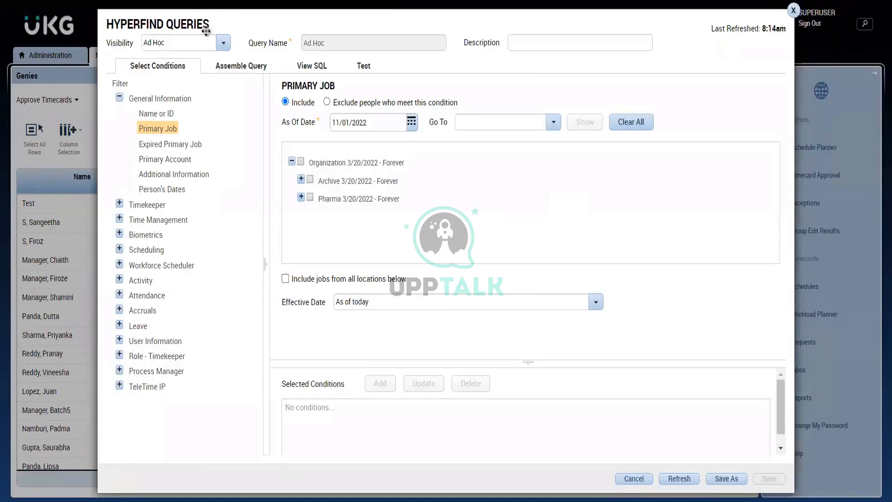
pyautogui.click(223, 44)
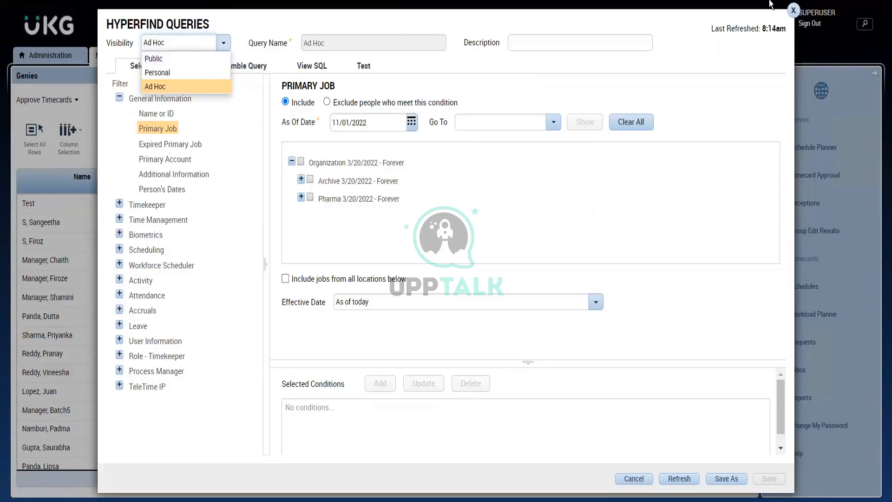
pyautogui.click(793, 11)
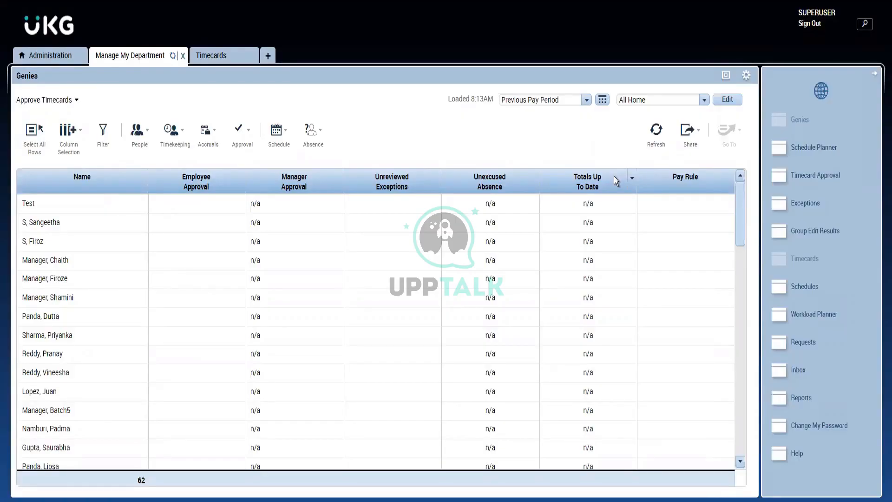
# - Browse the Hyperfinds available for the Approve Timecards genie, keeping All Home selected
pyautogui.click(671, 100)
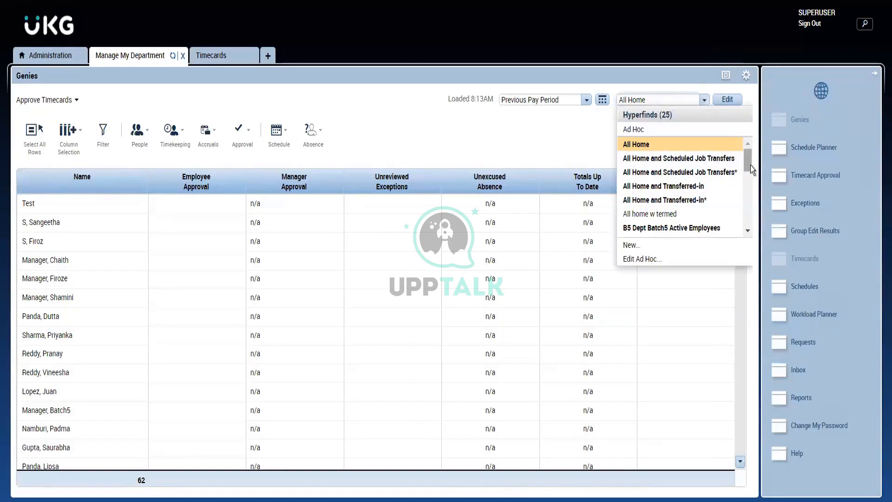
pyautogui.moveTo(743, 174); pyautogui.dragTo(750, 135)
pyautogui.moveTo(745, 165); pyautogui.dragTo(725, 69)
pyautogui.click(516, 152)
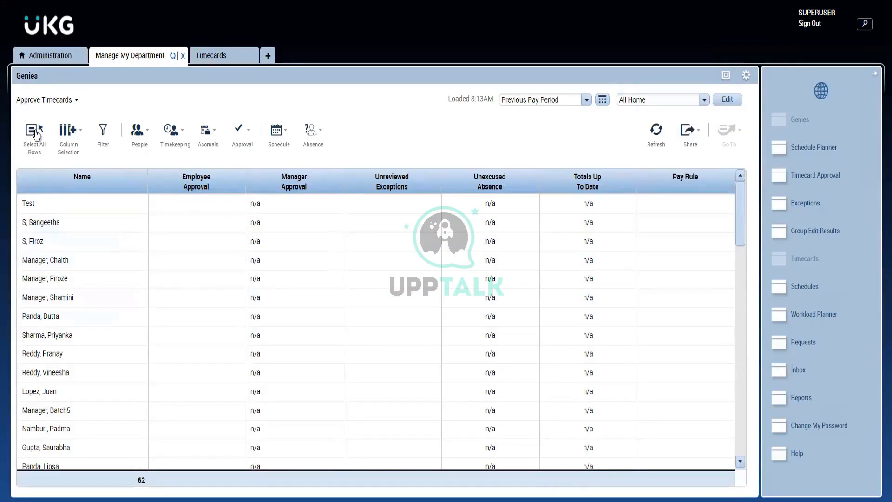
# - Load the IS Summary genie in place of Approve Timecards
pyautogui.click(57, 105)
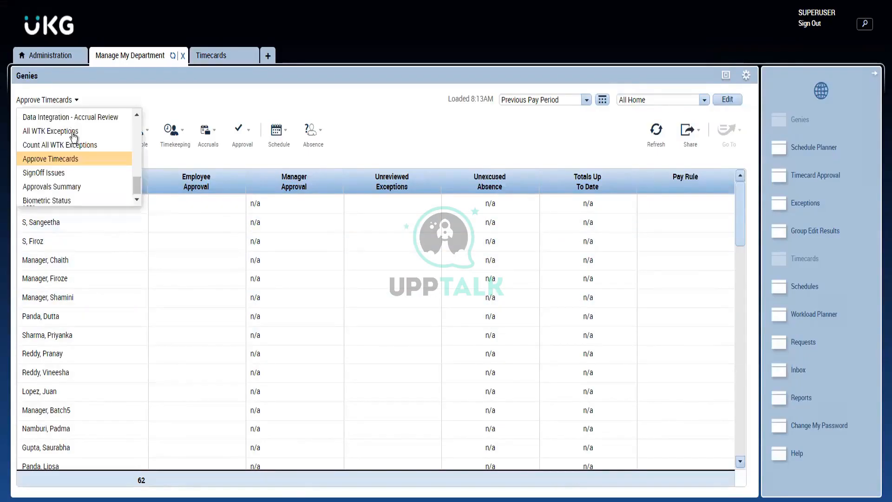
pyautogui.scroll(3, 74, 139)
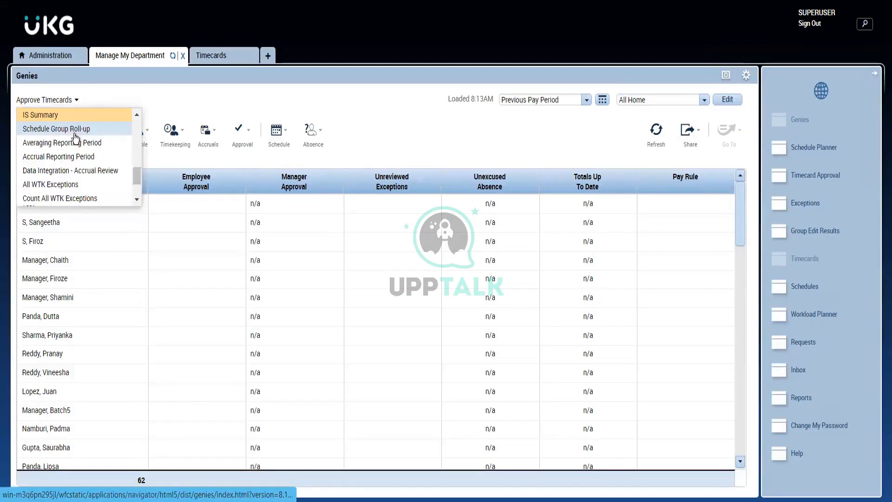
pyautogui.click(58, 116)
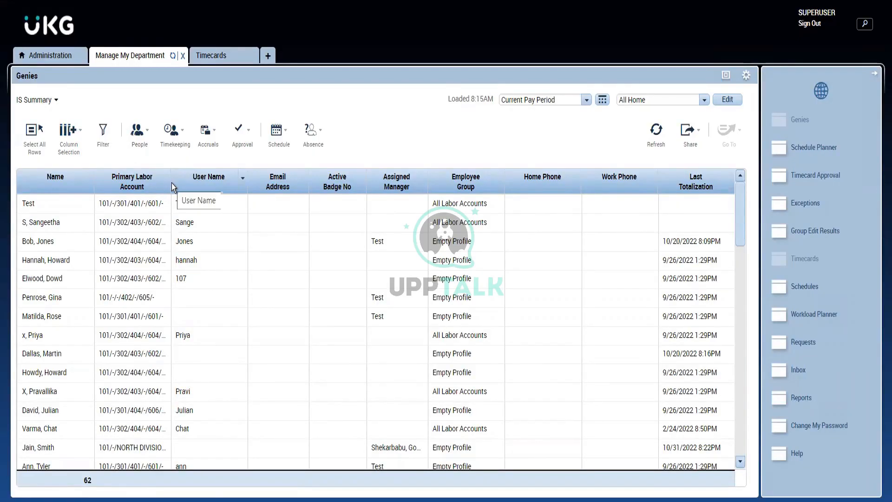
# - Sort the IS Summary employees by Primary Labor Account in descending order and widen that column to show more of each account
pyautogui.moveTo(170, 182); pyautogui.dragTo(193, 183)
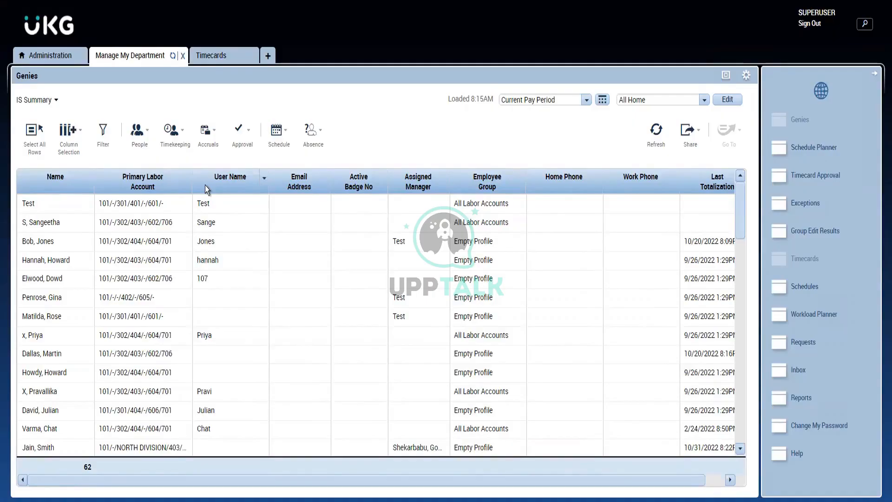
pyautogui.click(163, 184)
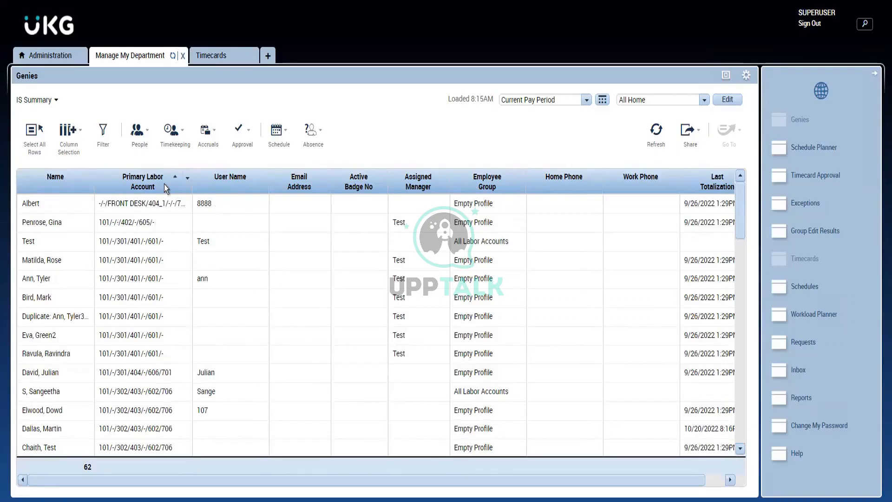
pyautogui.click(164, 184)
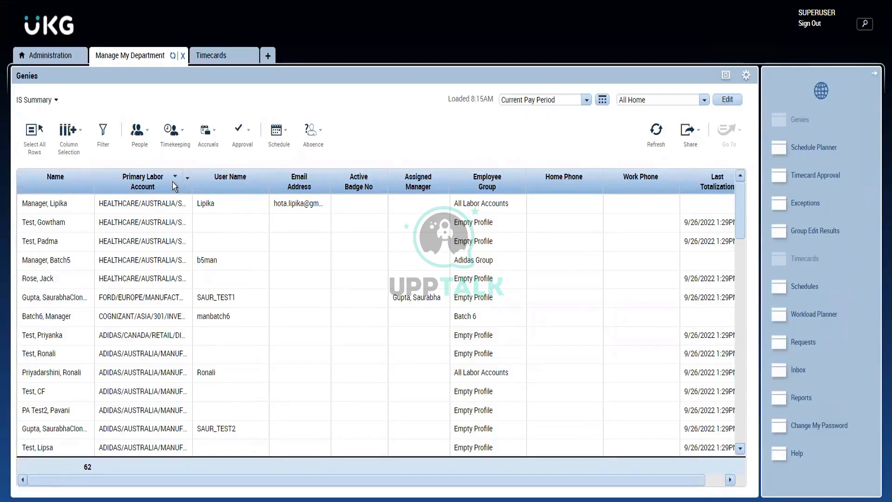
pyautogui.click(172, 182)
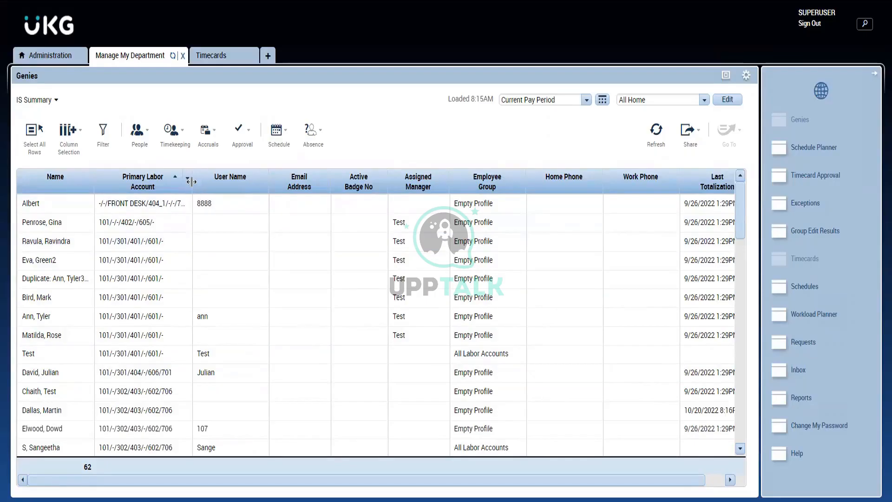
pyautogui.moveTo(191, 181); pyautogui.dragTo(195, 182)
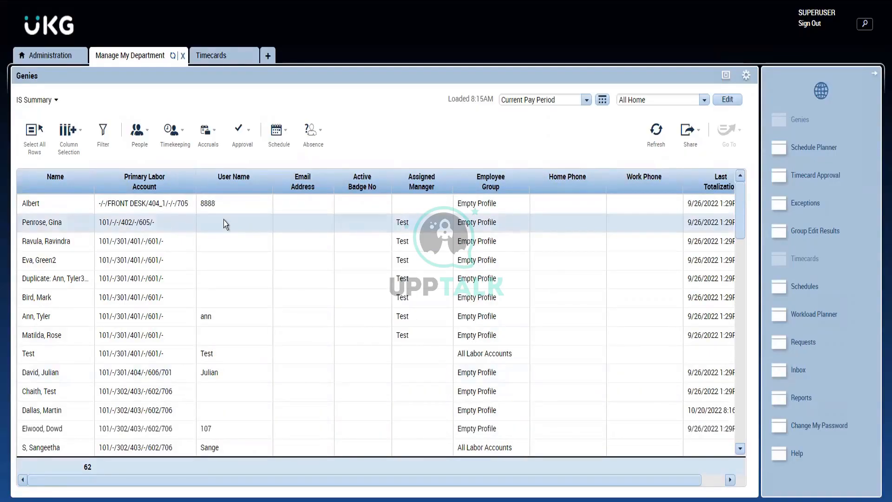
pyautogui.click(159, 185)
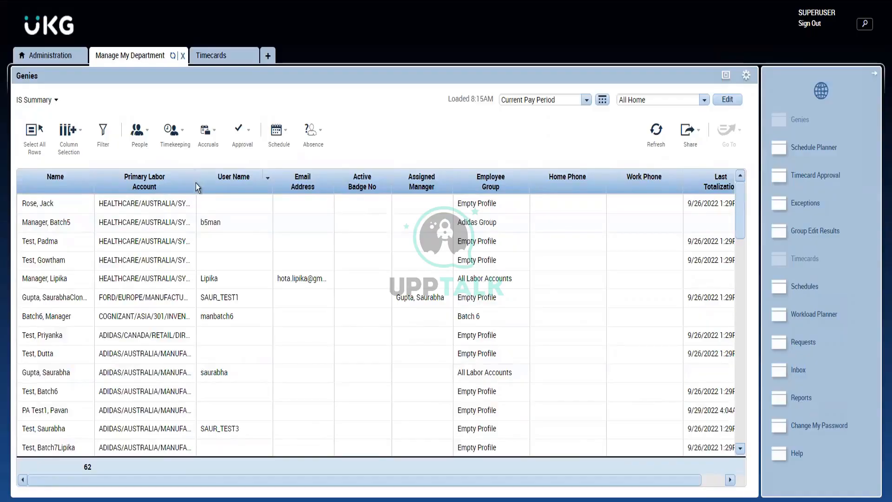
pyautogui.moveTo(195, 182); pyautogui.dragTo(263, 192)
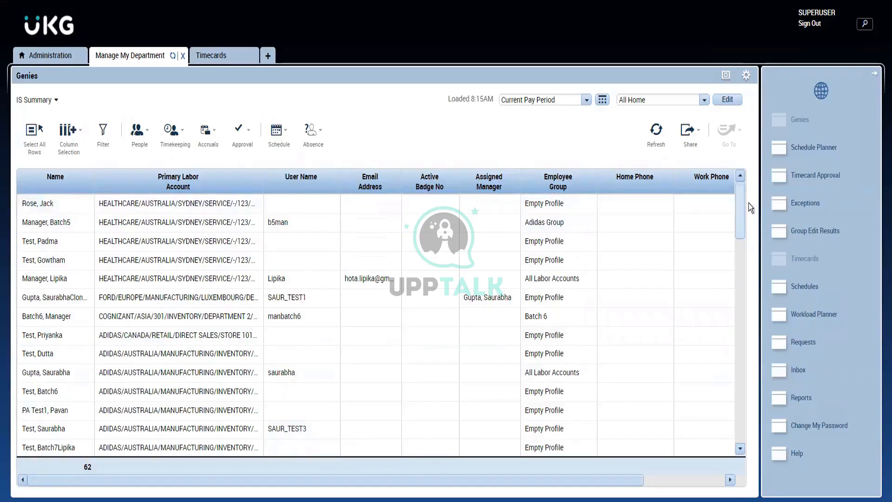
pyautogui.moveTo(736, 200); pyautogui.dragTo(734, 245)
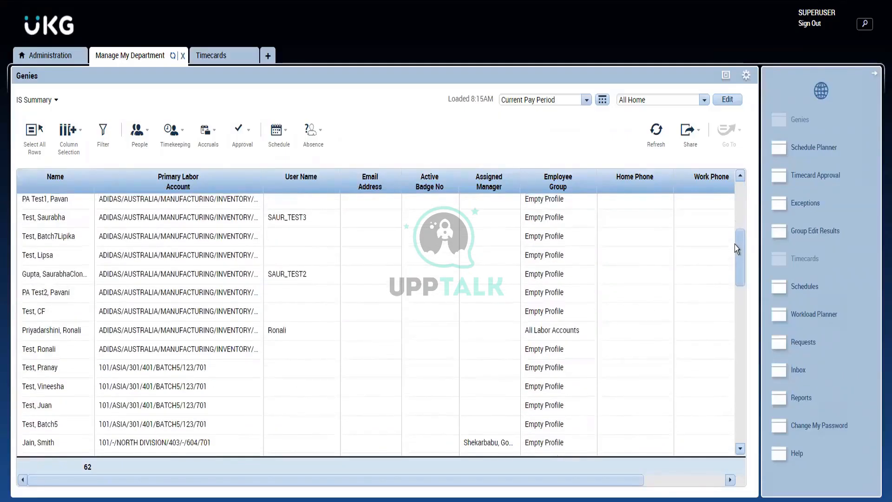
pyautogui.scroll(4, 745, 209)
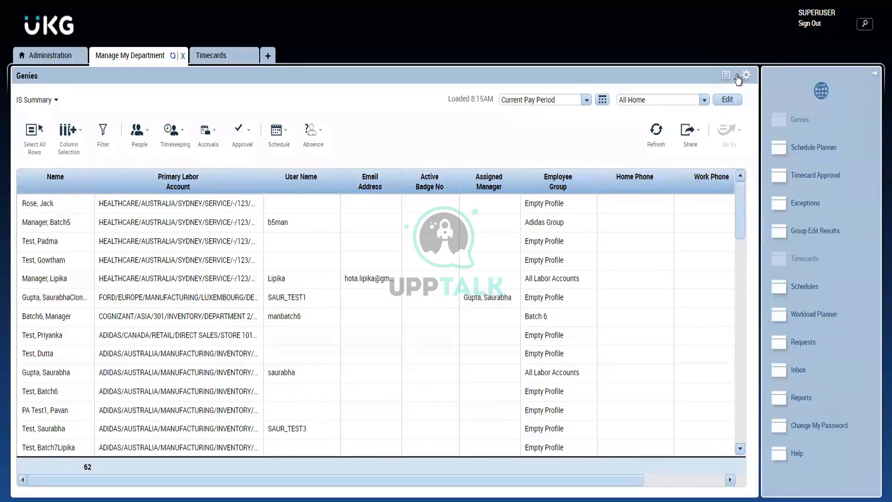
# - Start a new Hyperfind query with Public visibility and name it Austraila
pyautogui.click(683, 104)
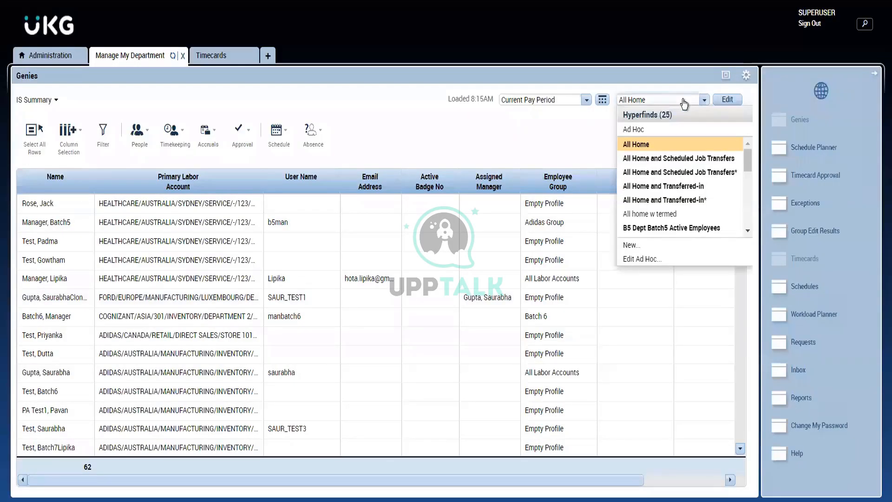
pyautogui.click(639, 247)
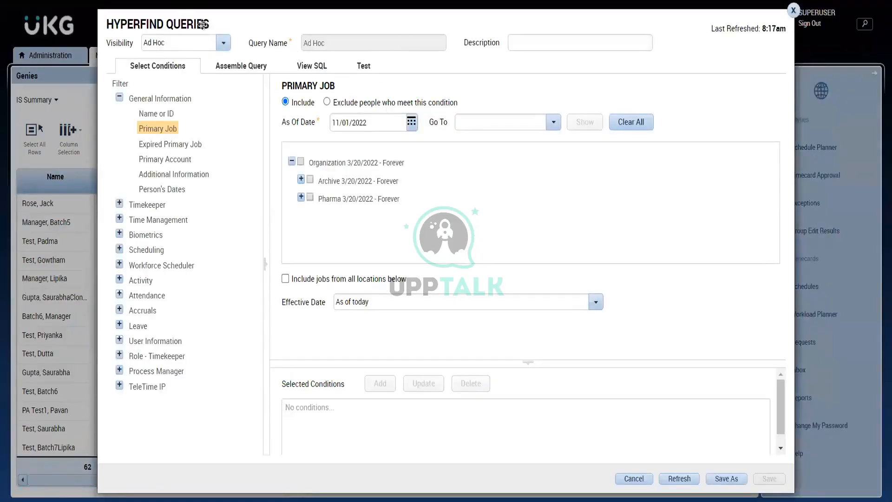
pyautogui.click(222, 43)
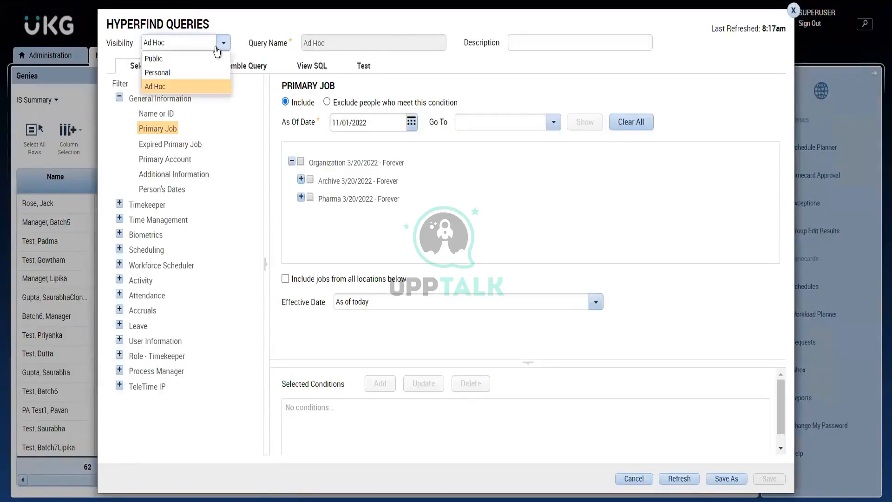
pyautogui.click(161, 59)
pyautogui.click(348, 42)
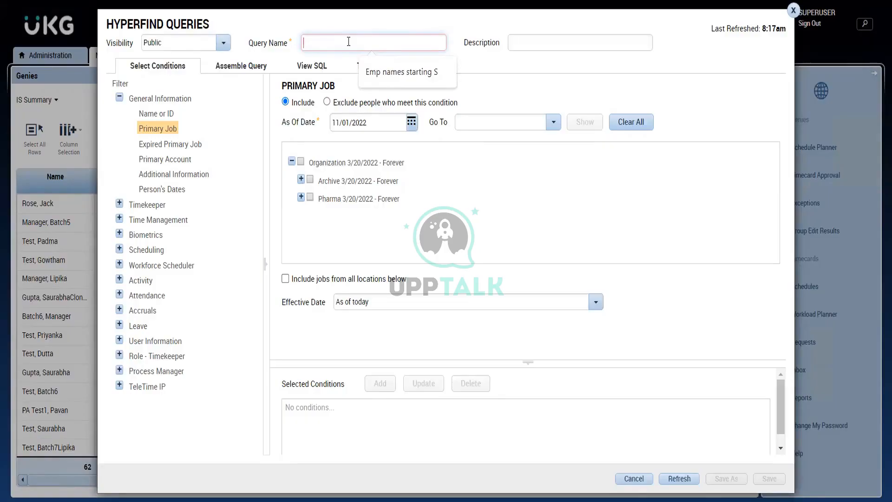
pyautogui.write('Austraila')
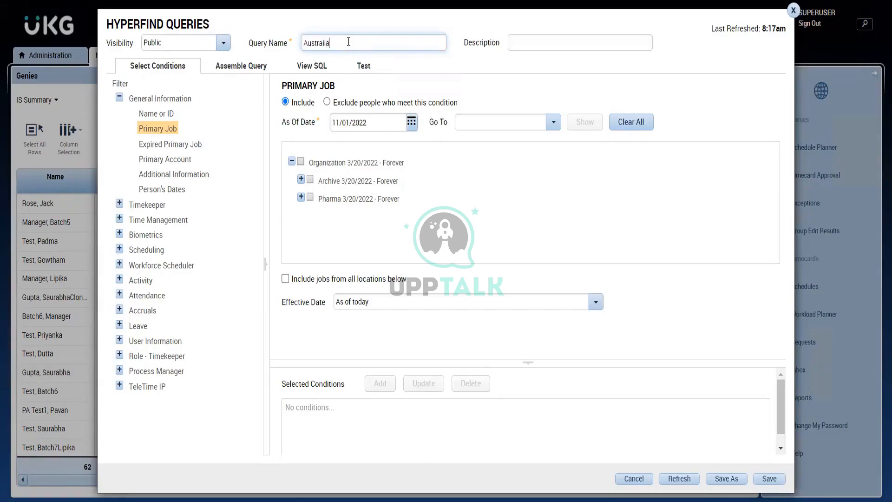
# - Correct the Hyperfind query's name to Australian Employees
pyautogui.press('BackSpace')
pyautogui.press('BackSpace')
pyautogui.press('BackSpace')
pyautogui.press('BackSpace')
pyautogui.write('alian Employees')
# - Copy the query name Australian Employees into the query's description
pyautogui.click(516, 48)
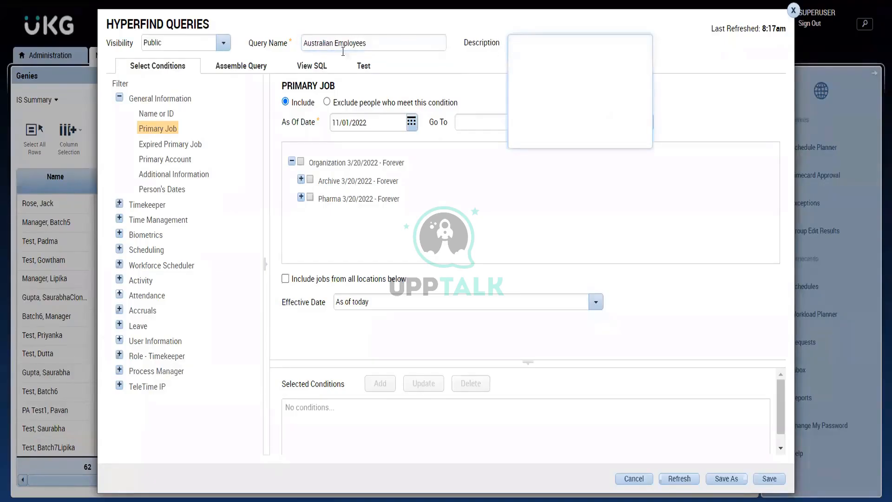
pyautogui.click(370, 48)
pyautogui.hotkey('ctrl', 'a')
pyautogui.hotkey('ctrl', 'c')
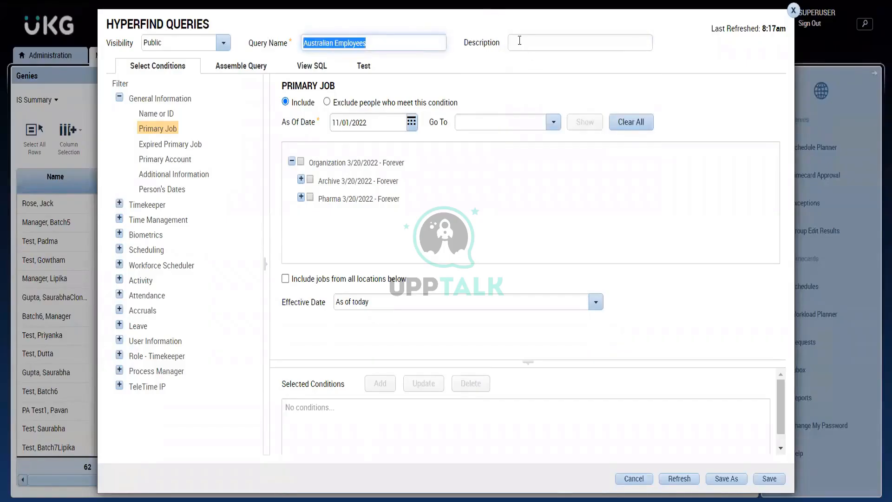
pyautogui.click(519, 41)
pyautogui.hotkey('ctrl', 'v')
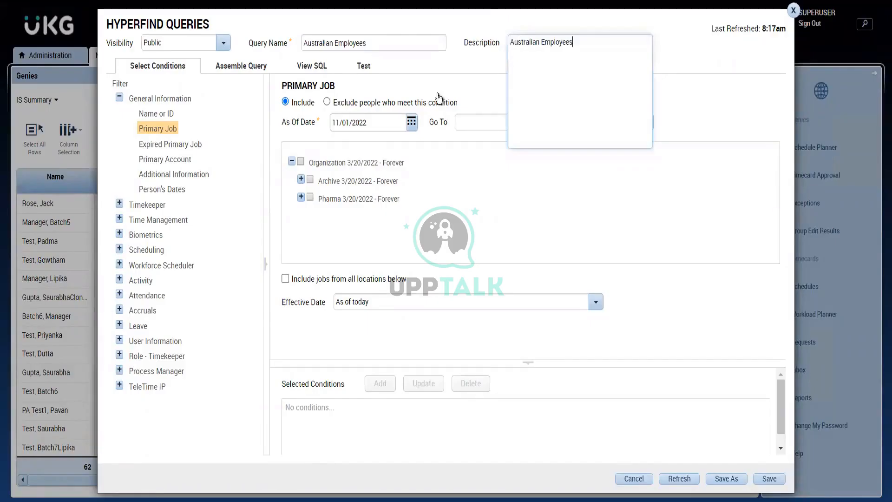
pyautogui.click(396, 72)
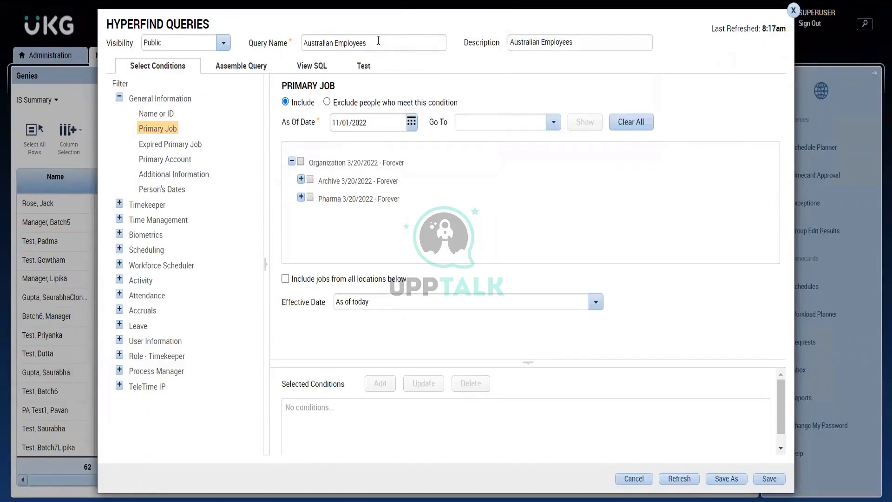
pyautogui.click(378, 41)
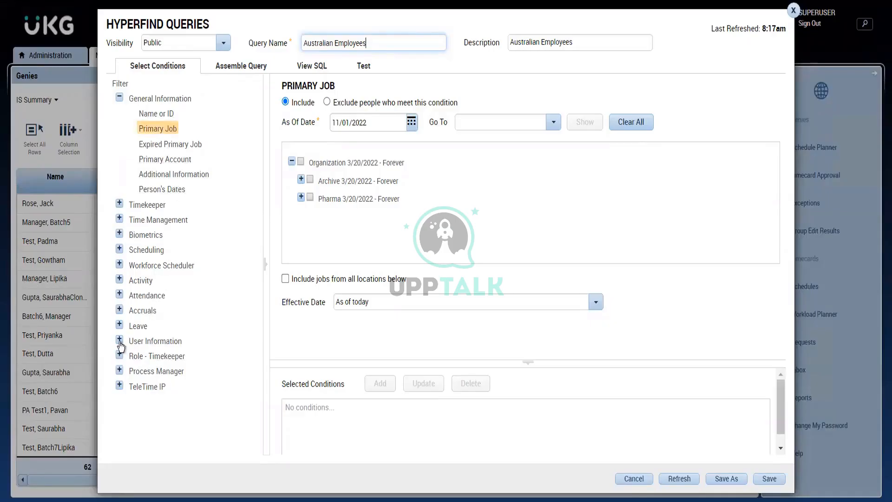
# - Add a Timekeeper Employment Status condition that includes people with status Active as of today
pyautogui.click(120, 204)
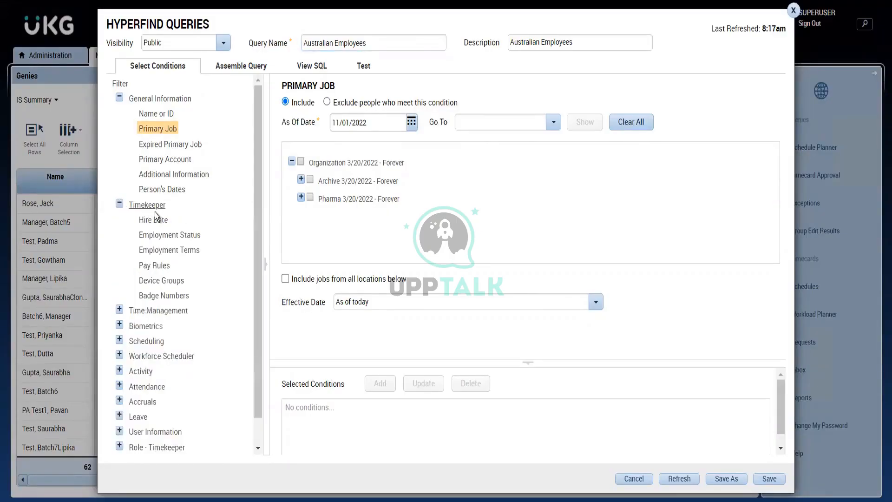
pyautogui.click(168, 235)
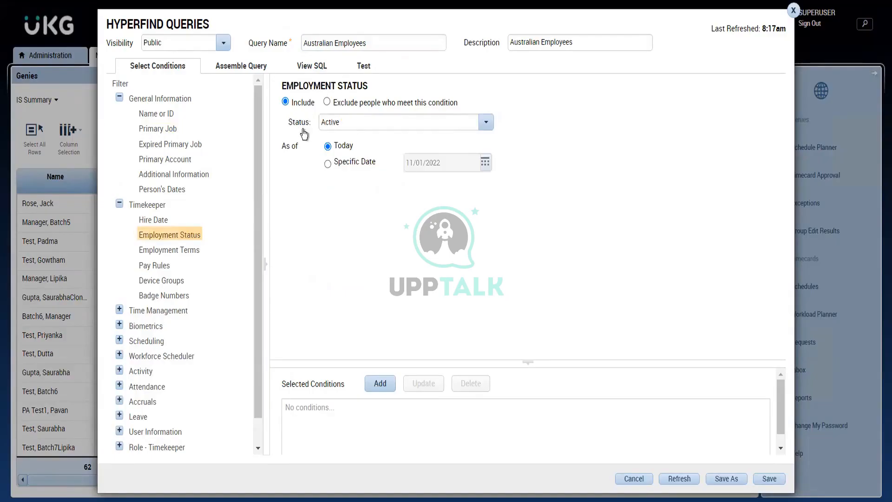
pyautogui.click(344, 124)
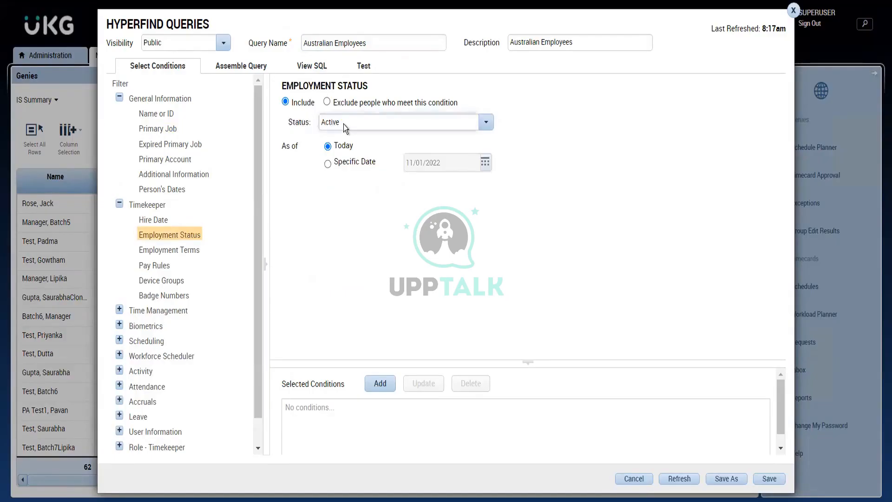
pyautogui.click(301, 166)
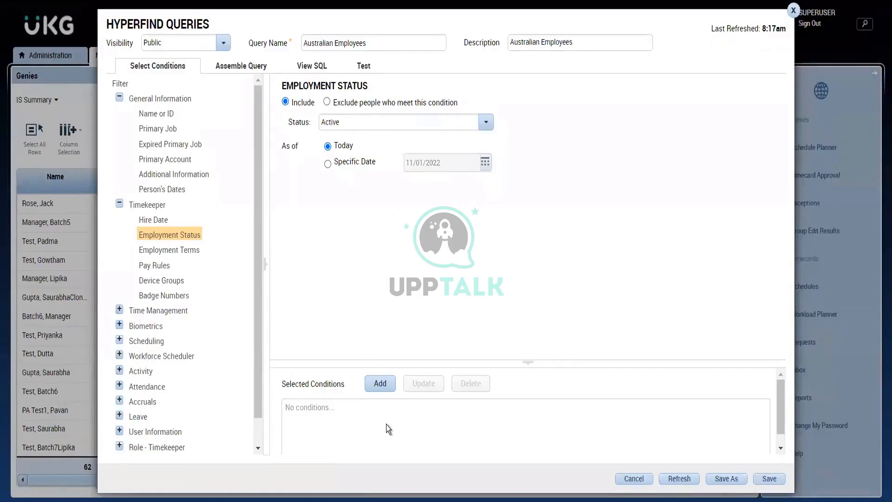
pyautogui.click(380, 392)
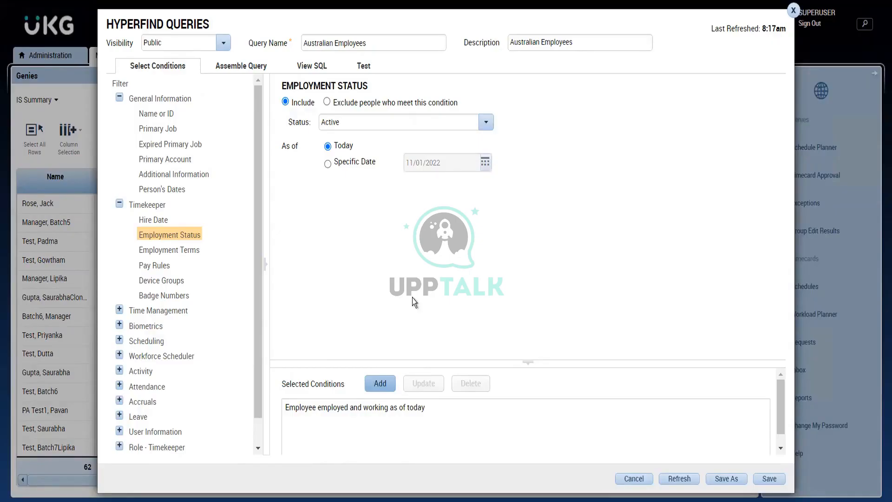
# - Open the Region level of the Primary Account filter, list all available regions with * and highlight Australia
pyautogui.click(162, 162)
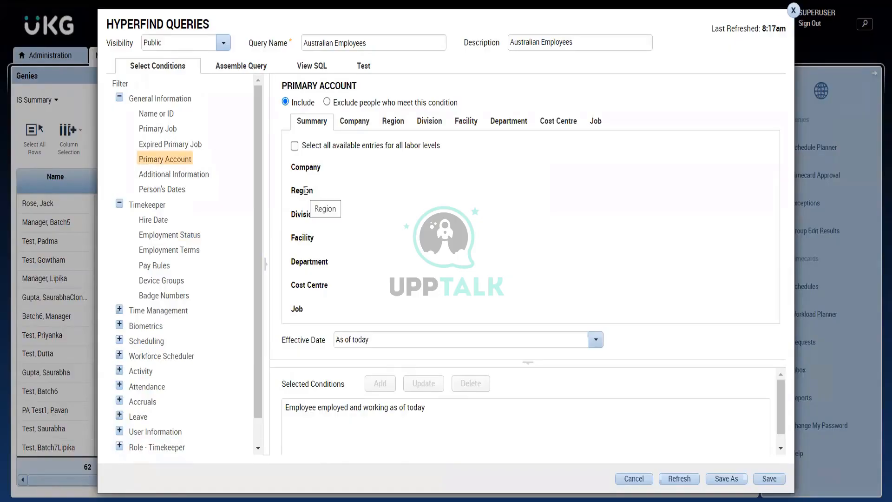
pyautogui.doubleClick(310, 193)
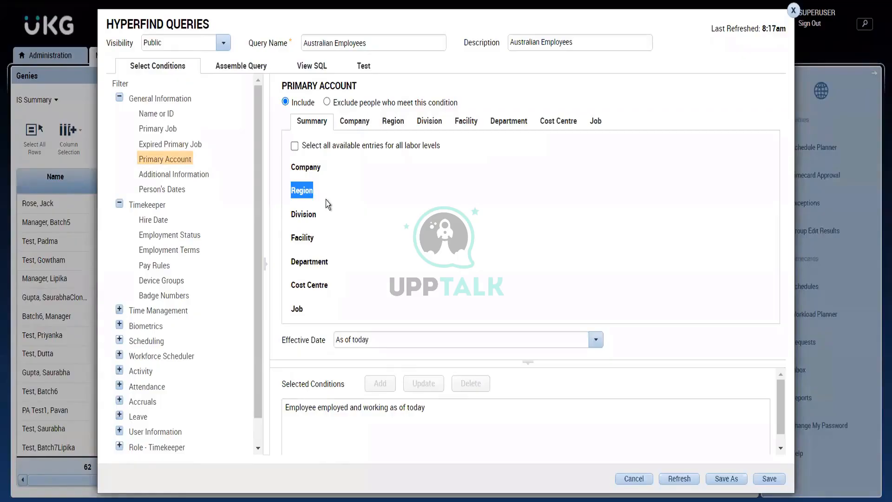
pyautogui.click(390, 128)
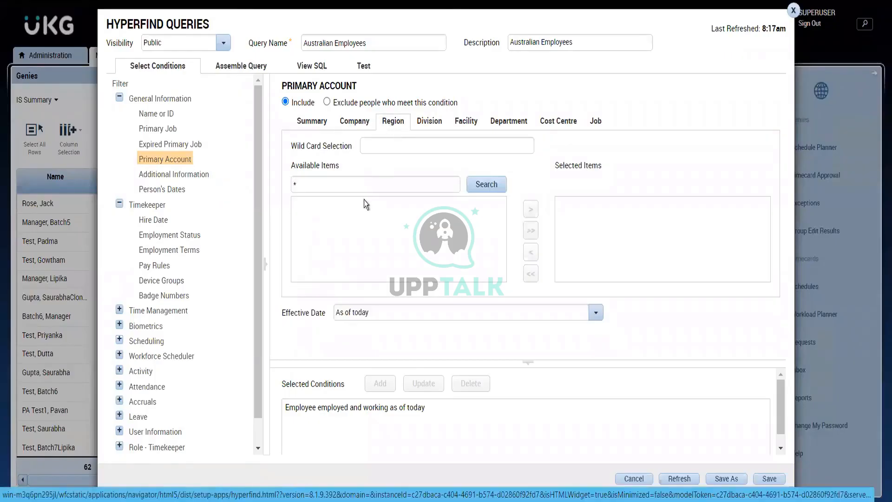
pyautogui.click(345, 176)
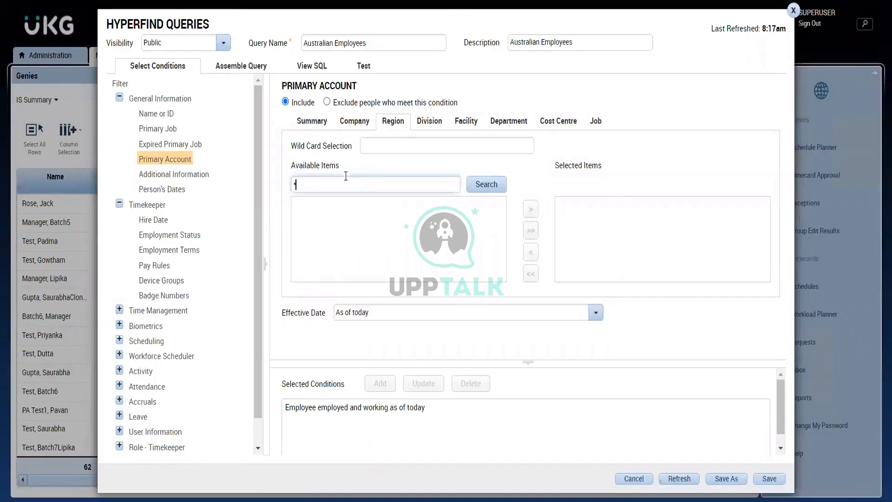
pyautogui.click(480, 188)
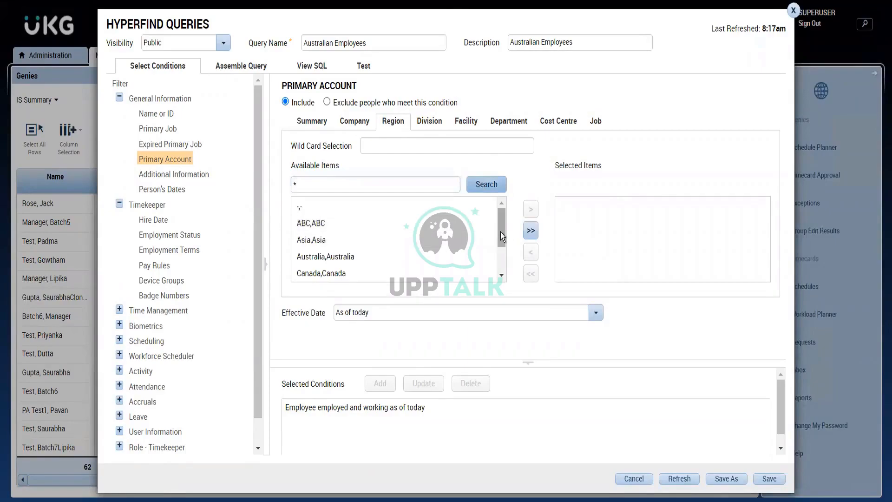
pyautogui.moveTo(500, 232)
pyautogui.mouseDown()
pyautogui.moveTo(497, 283)
pyautogui.moveTo(503, 215)
pyautogui.mouseUp()
pyautogui.click(402, 255)
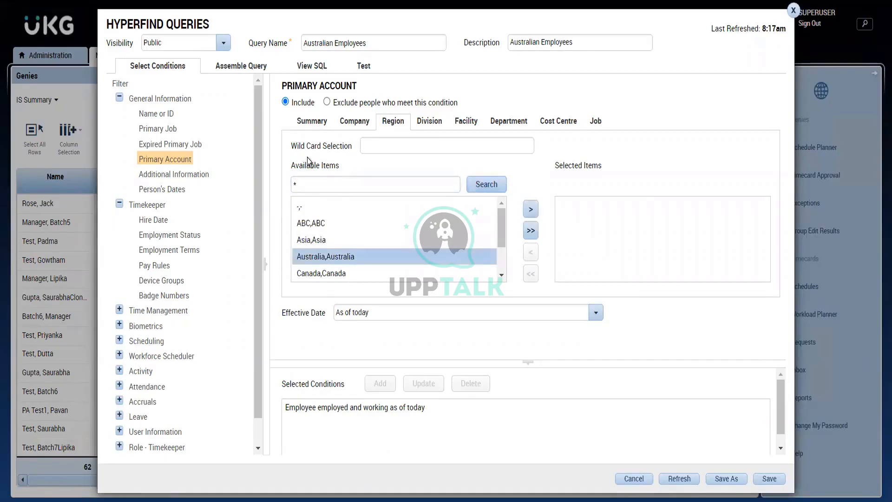
# - Search the regions for *Aus*, select Australia, and add it as a primary account condition effective as of today
pyautogui.click(312, 185)
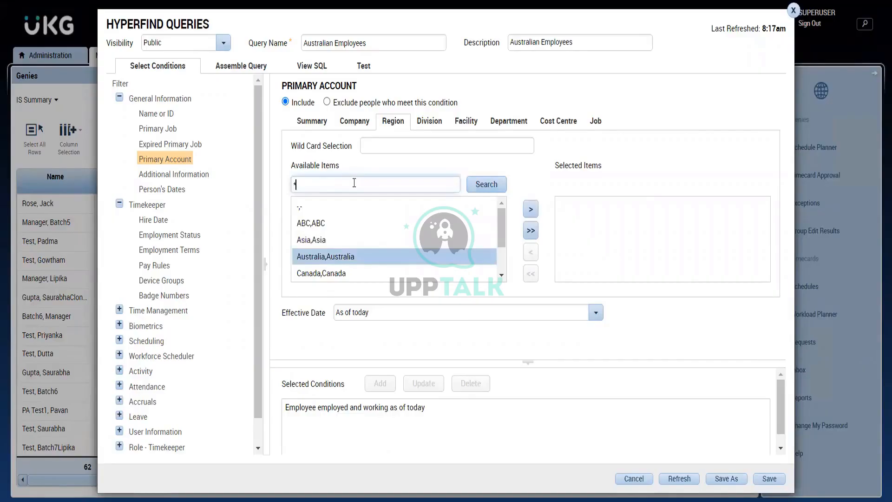
pyautogui.write('Aus')
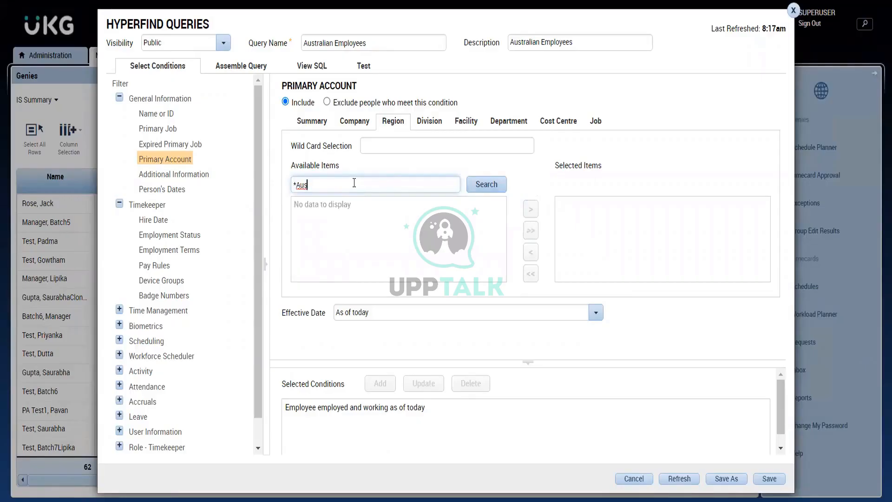
pyautogui.write('*')
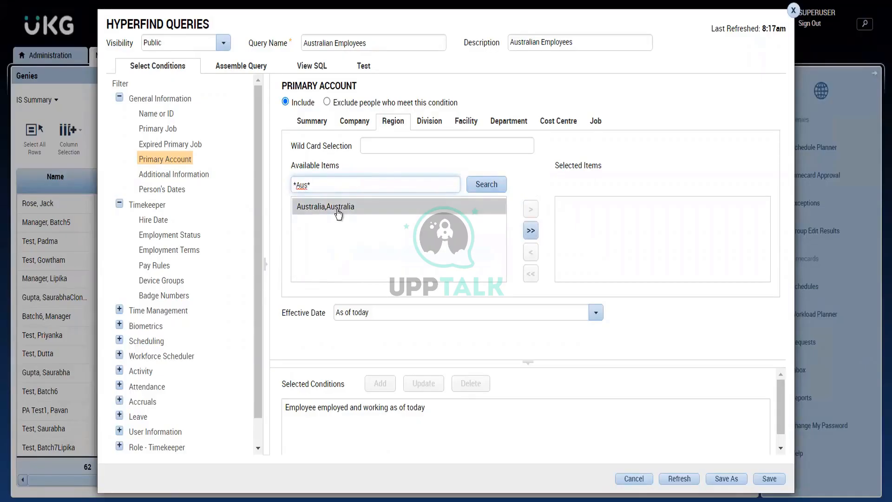
pyautogui.click(338, 213)
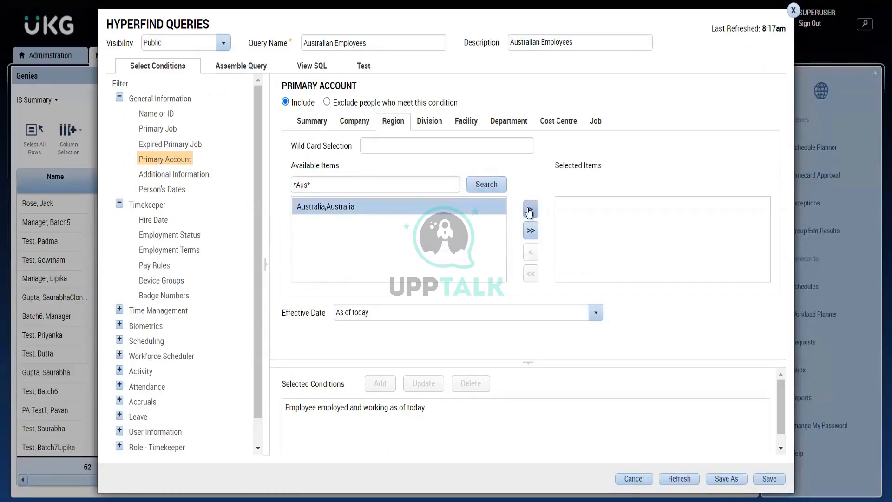
pyautogui.click(531, 213)
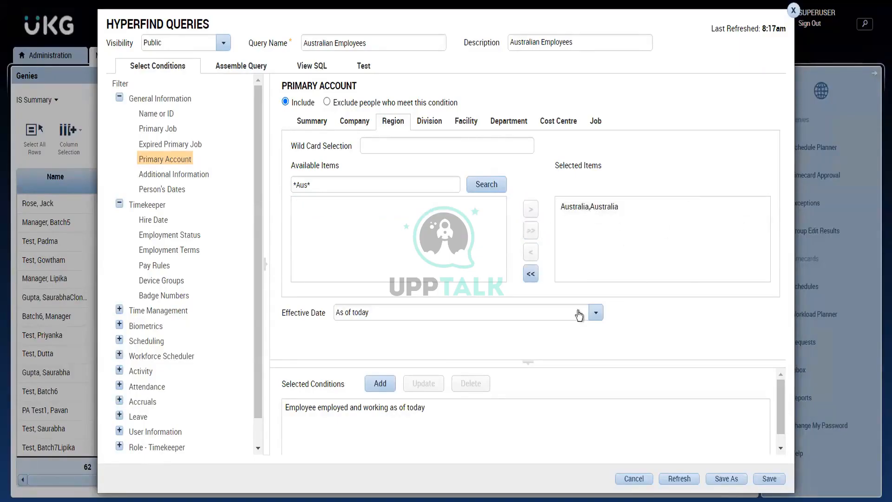
pyautogui.click(384, 383)
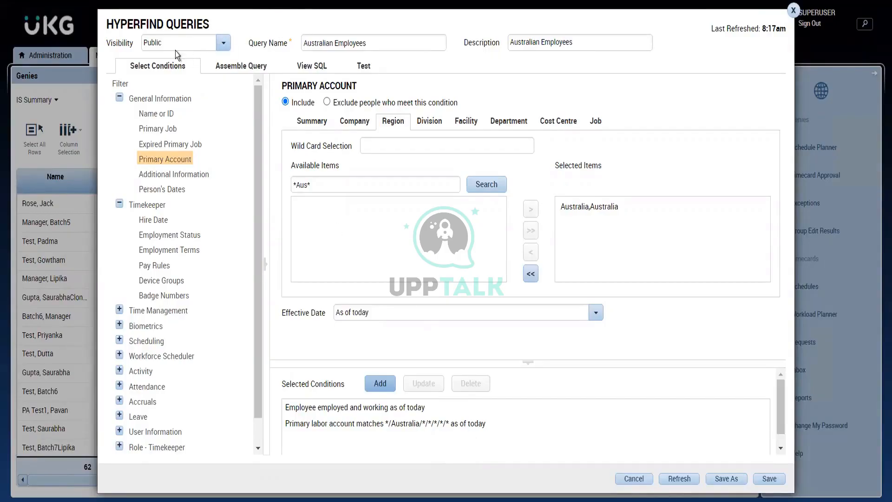
# - Review the query's name, description and conditions, and save the Australian Employees Hyperfind
pyautogui.click(392, 43)
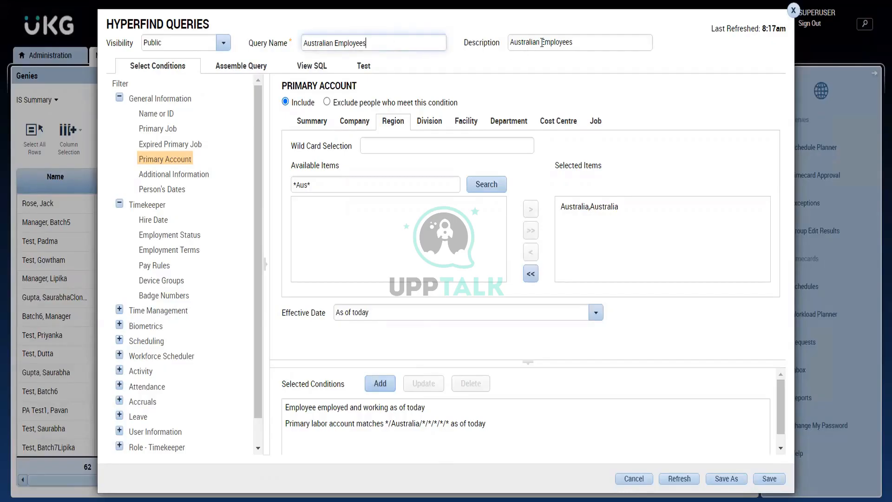
pyautogui.click(578, 47)
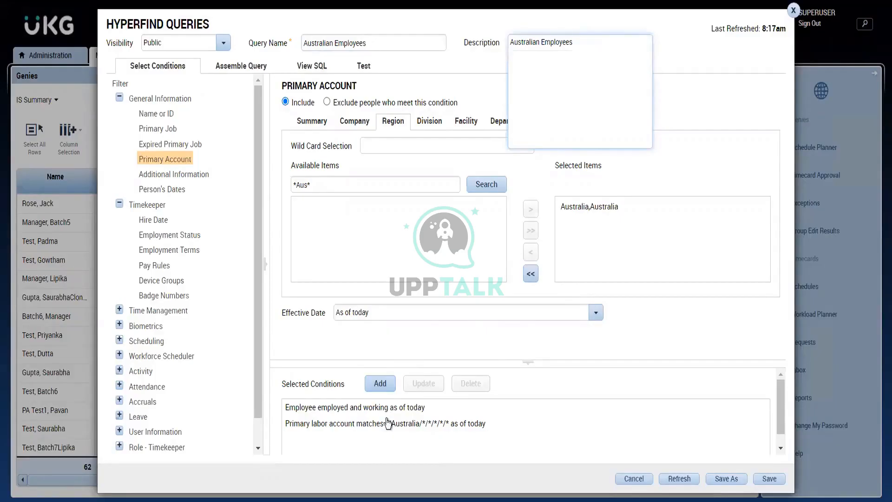
pyautogui.click(697, 448)
pyautogui.click(778, 480)
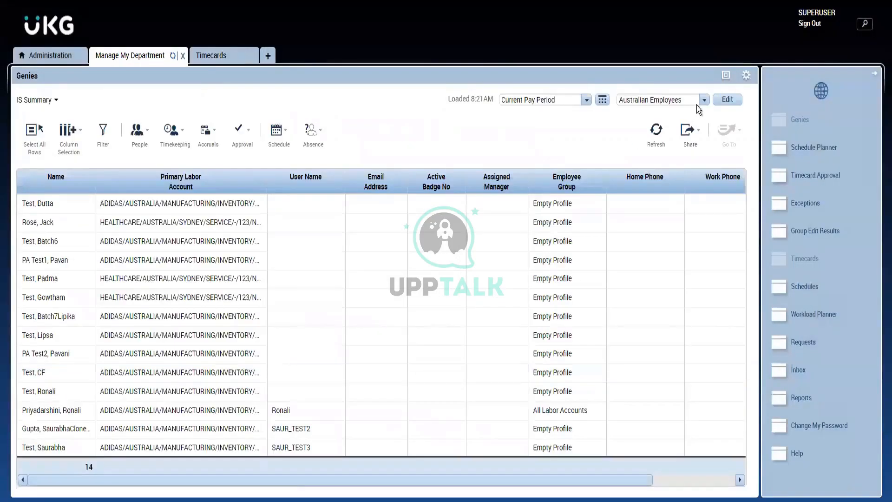
# - Check the IS Summary genie's Hyperfind list for the saved Australian Employees query
pyautogui.click(703, 101)
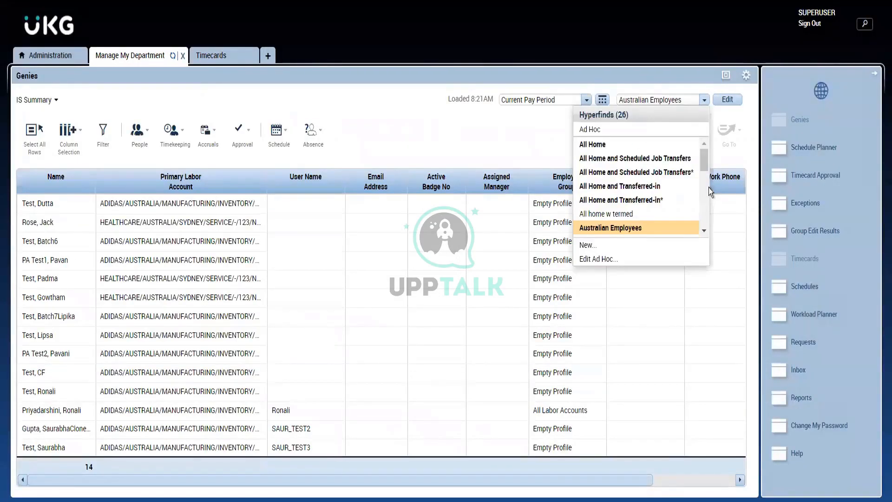
pyautogui.moveTo(701, 162); pyautogui.dragTo(703, 165)
pyautogui.click(433, 127)
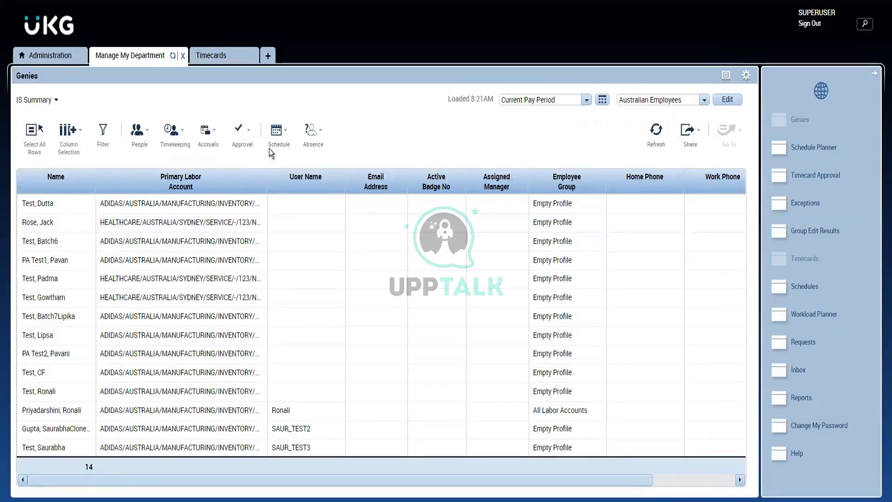
# - Load the Approvals Summary genie and filter it with the Australian Employees Hyperfind
pyautogui.click(43, 103)
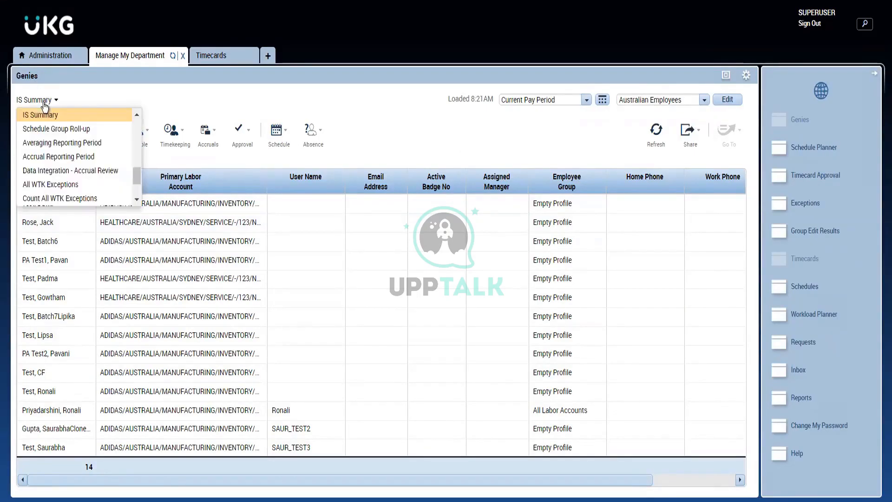
pyautogui.click(135, 193)
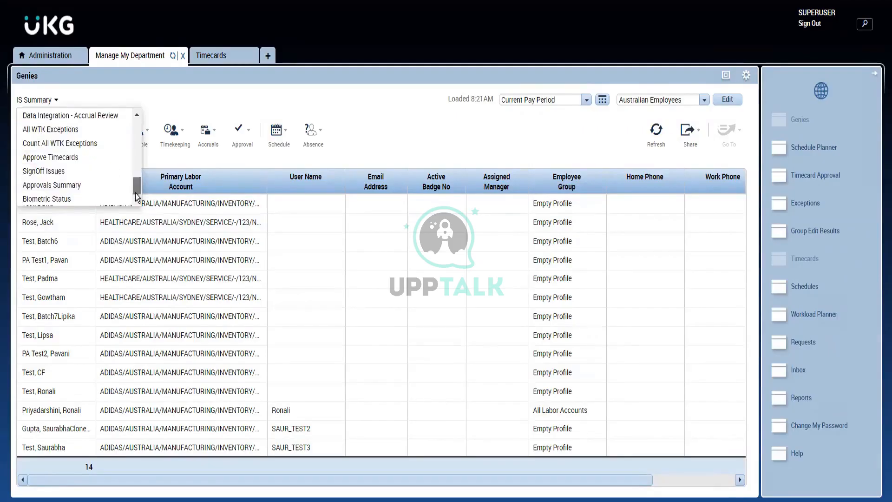
pyautogui.click(75, 186)
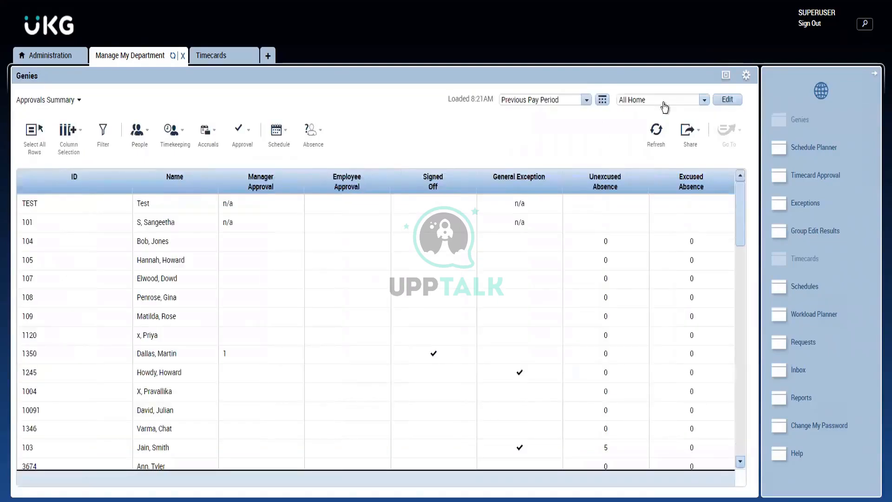
pyautogui.click(664, 106)
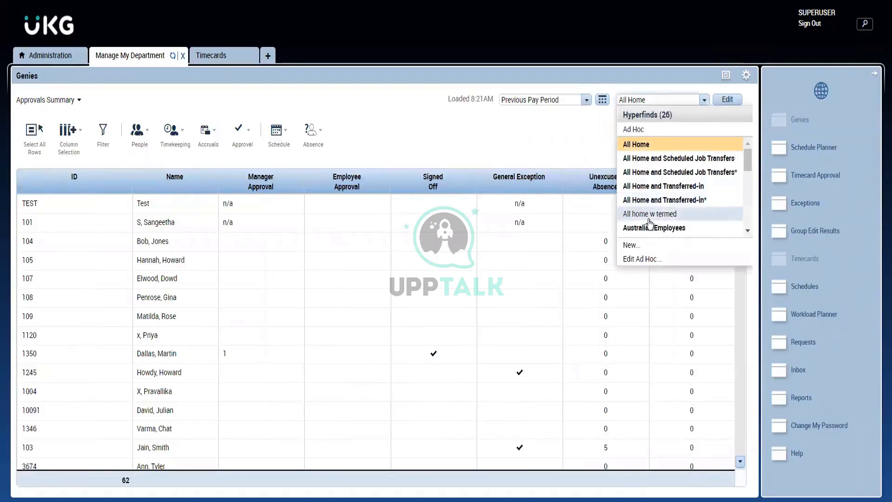
pyautogui.click(639, 227)
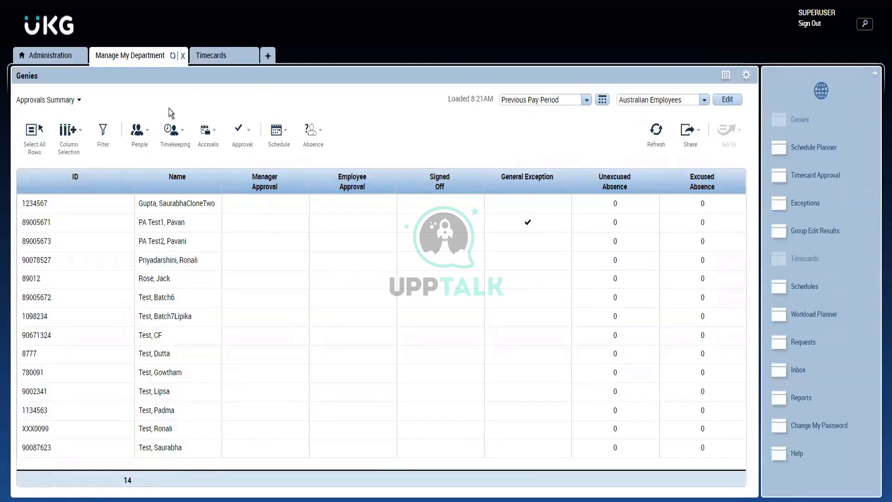
# - Browse the available genies and load the IS Summary genie in place of Approvals Summary
pyautogui.click(63, 102)
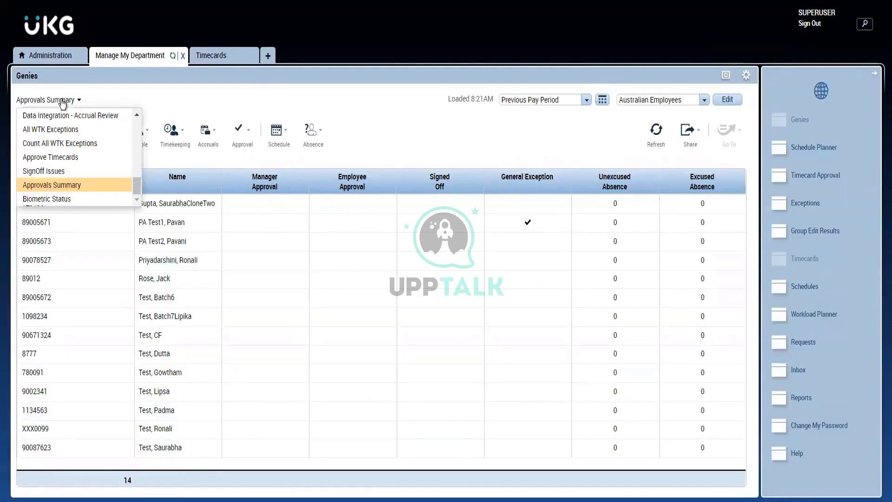
pyautogui.click(328, 132)
pyautogui.click(439, 167)
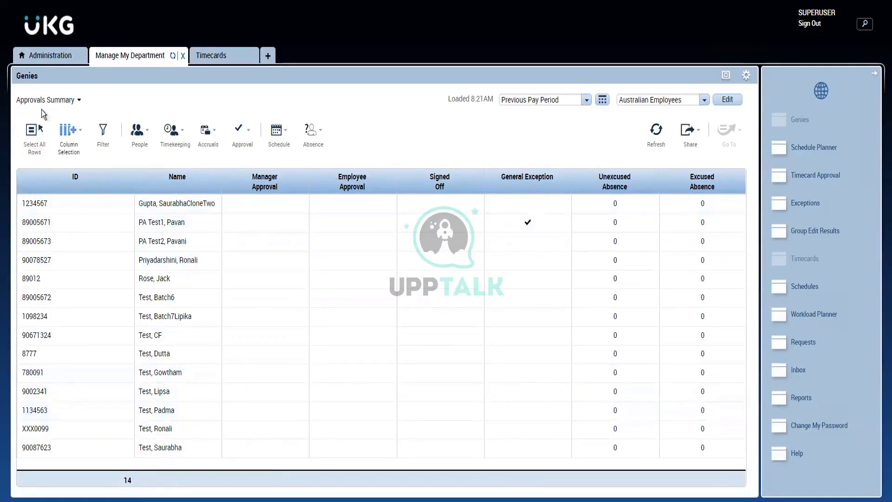
pyautogui.click(78, 101)
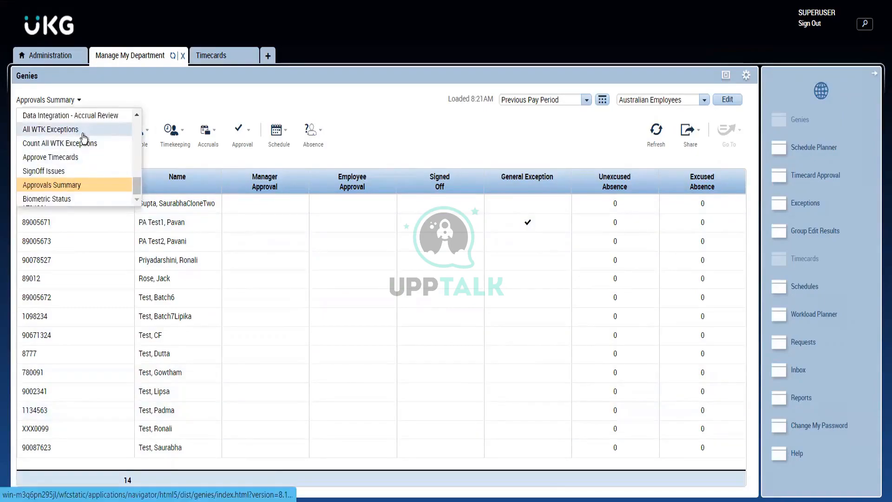
pyautogui.scroll(2, 58, 123)
pyautogui.click(54, 115)
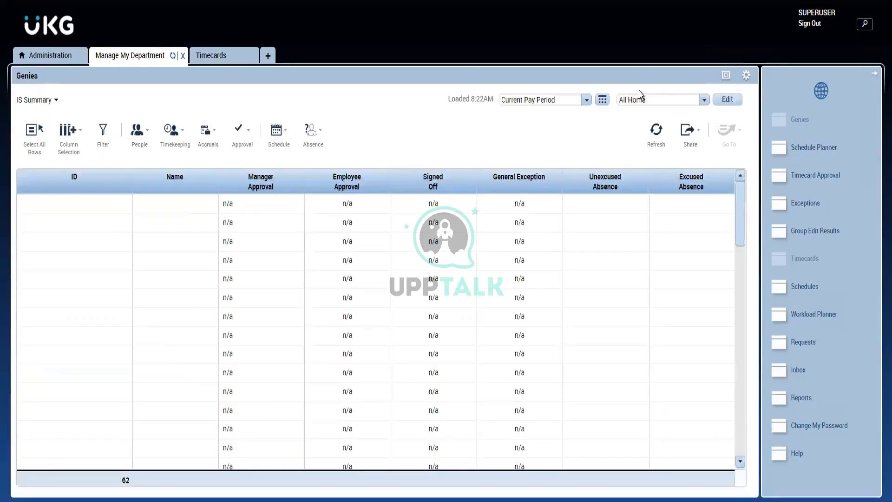
# - Filter the IS Summary genie with the Australian Employees Hyperfind
pyautogui.click(638, 106)
pyautogui.click(641, 145)
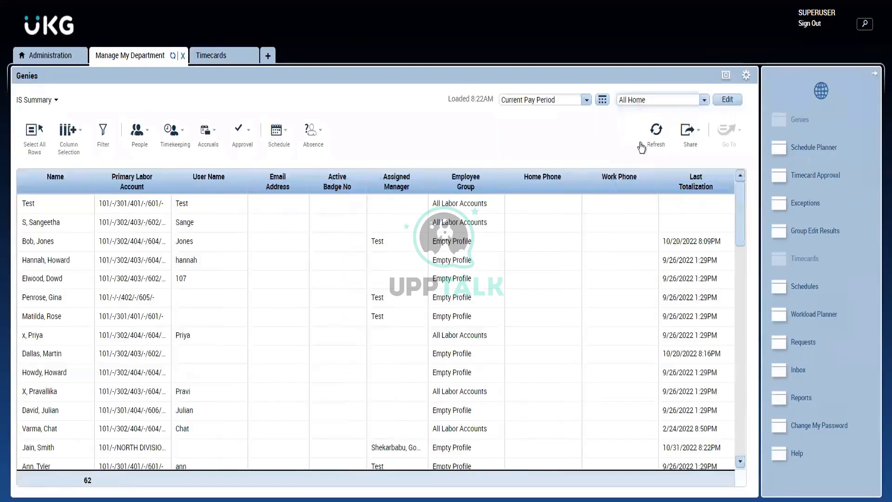
pyautogui.click(636, 108)
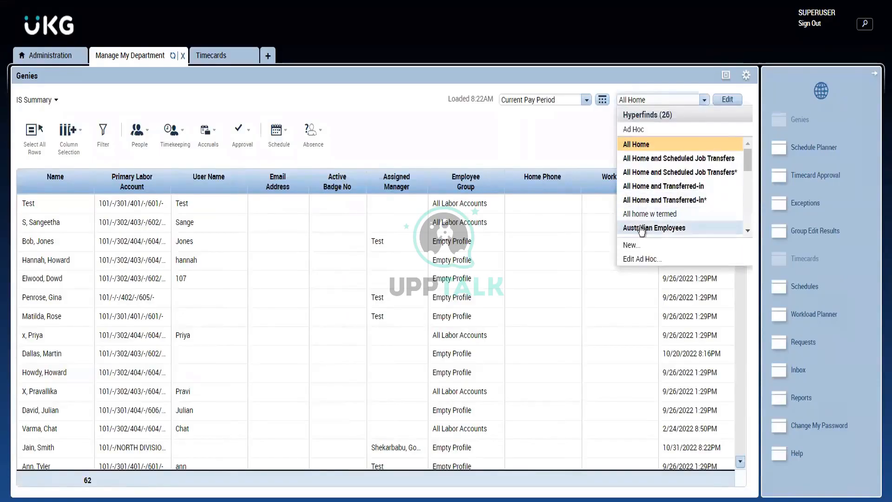
pyautogui.click(642, 228)
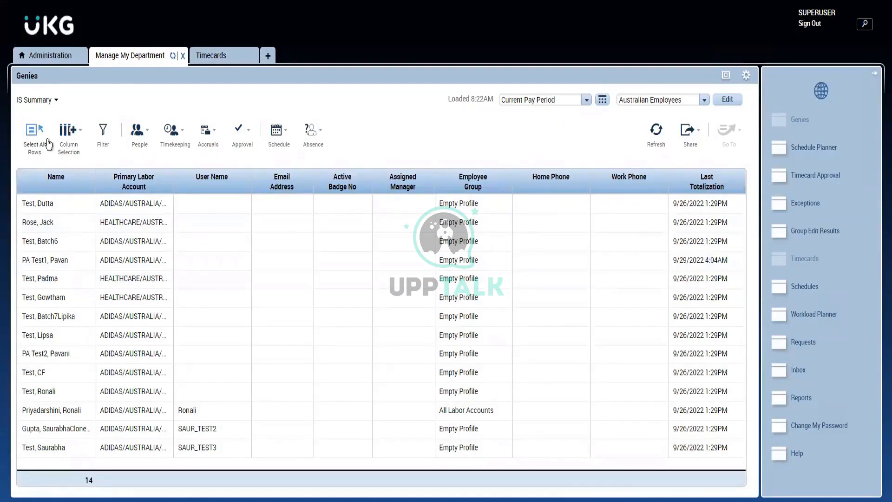
# - Select all the listed employees and export the IS Summary genie to Excel for the current pay period
pyautogui.click(34, 134)
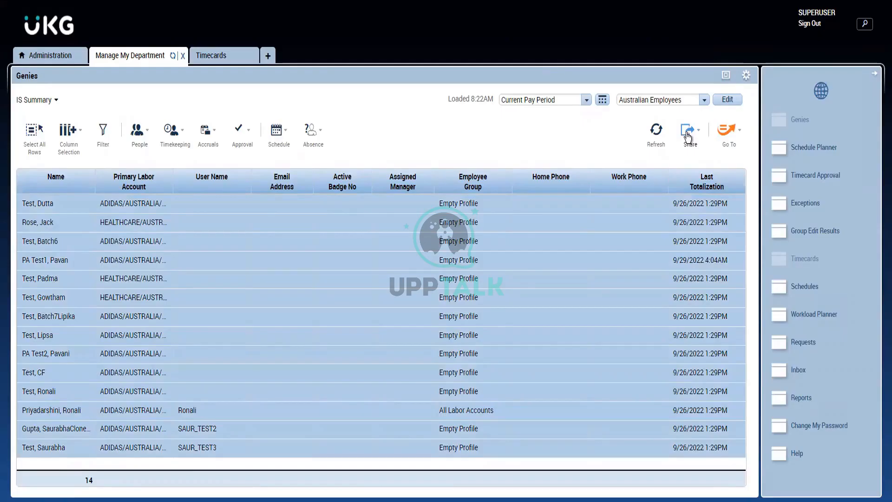
pyautogui.click(688, 136)
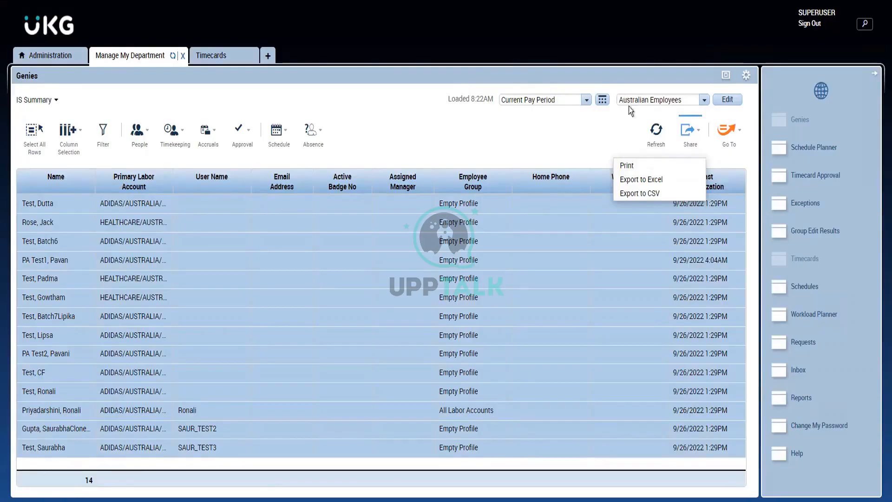
pyautogui.click(603, 155)
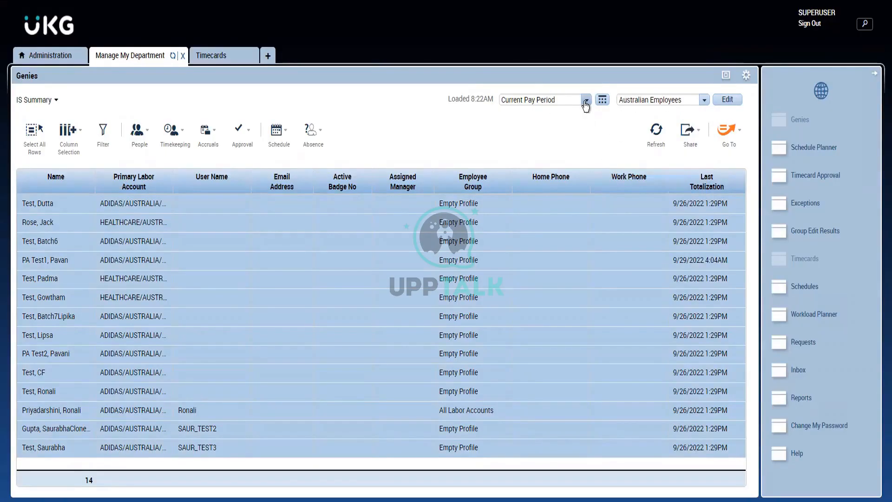
pyautogui.click(586, 102)
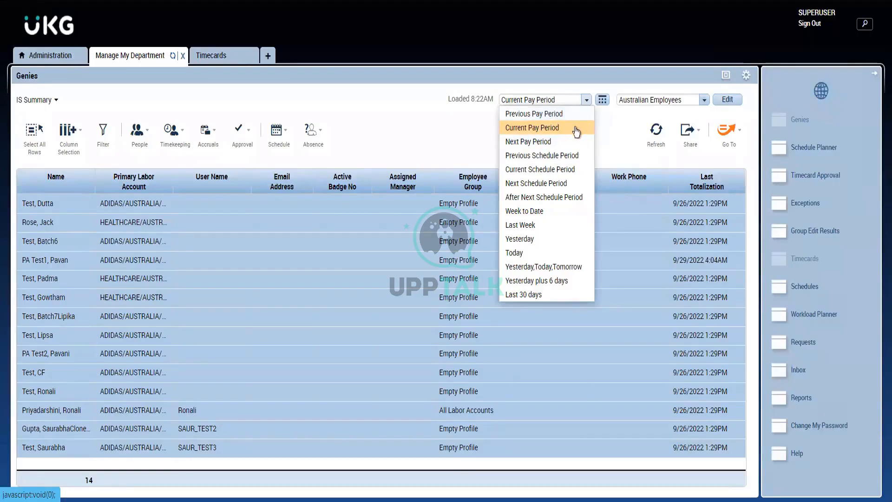
pyautogui.click(634, 126)
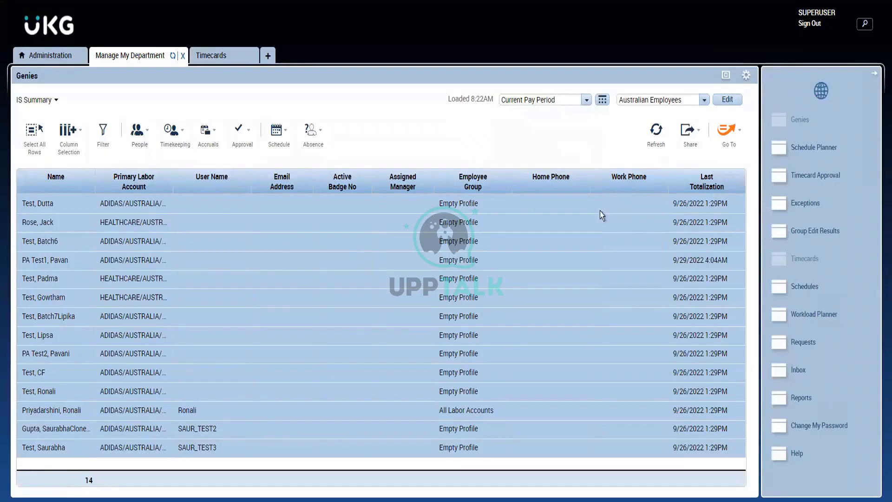
pyautogui.click(681, 147)
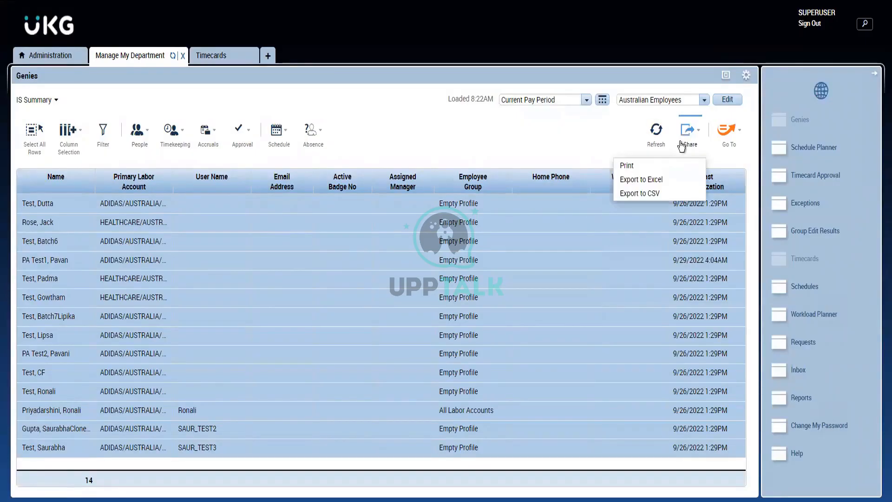
pyautogui.click(642, 179)
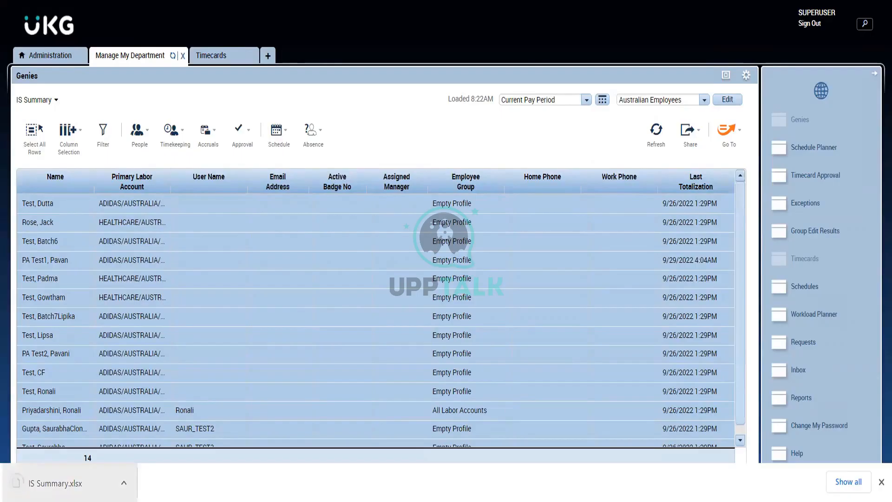
# - Try to open the exported IS Summary.xlsx file with Google Chrome
pyautogui.click(42, 484)
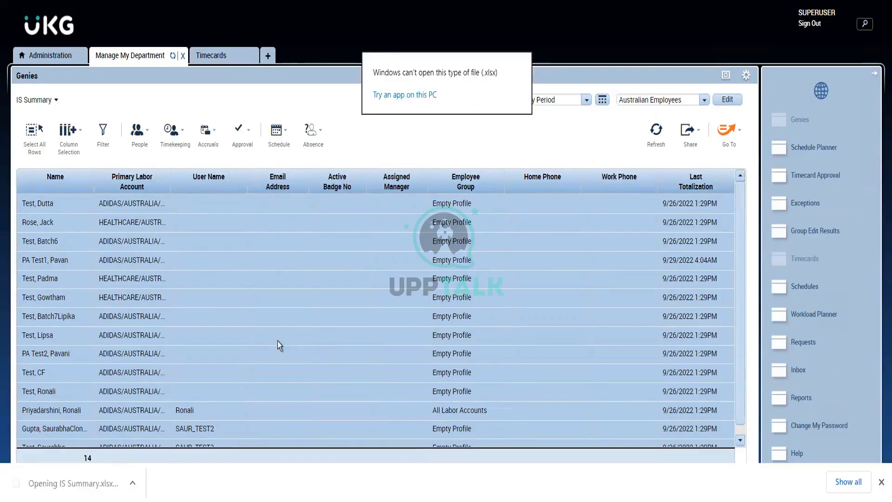
pyautogui.click(410, 94)
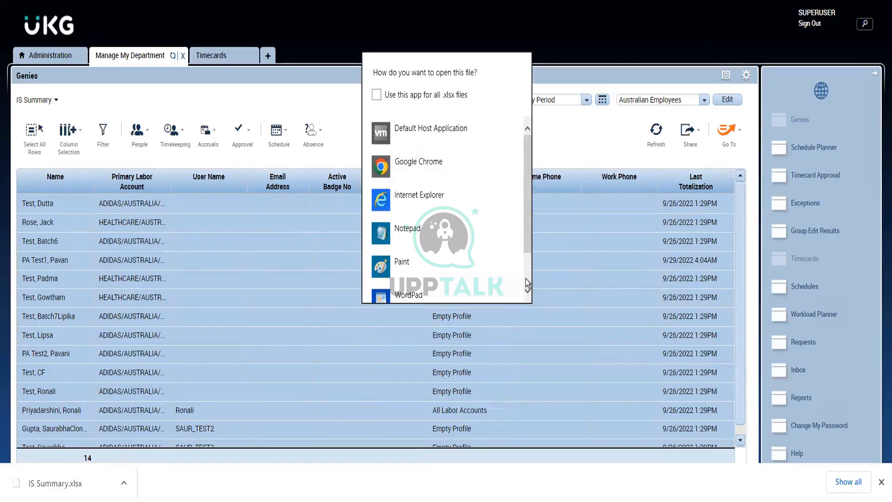
pyautogui.scroll(-2, 525, 279)
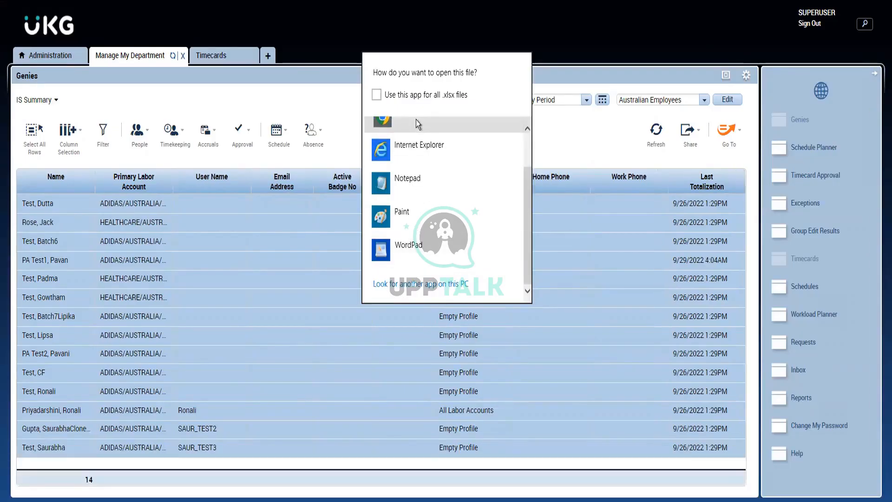
pyautogui.click(416, 119)
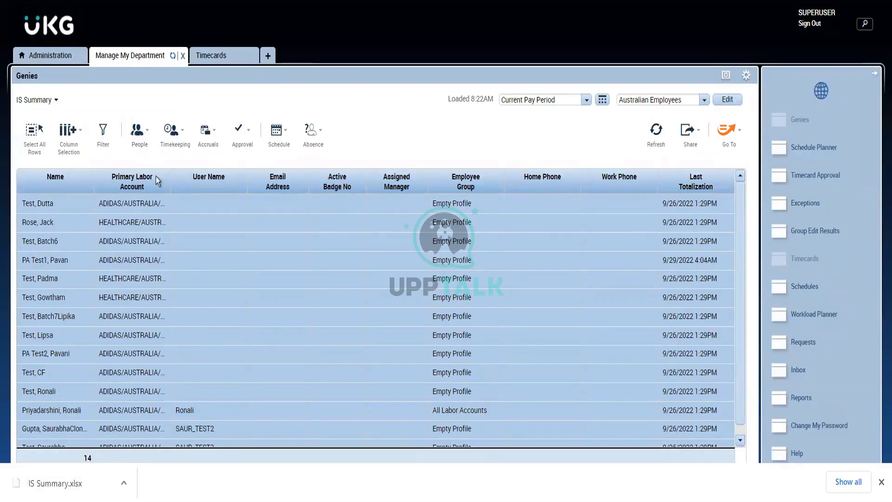
pyautogui.click(65, 480)
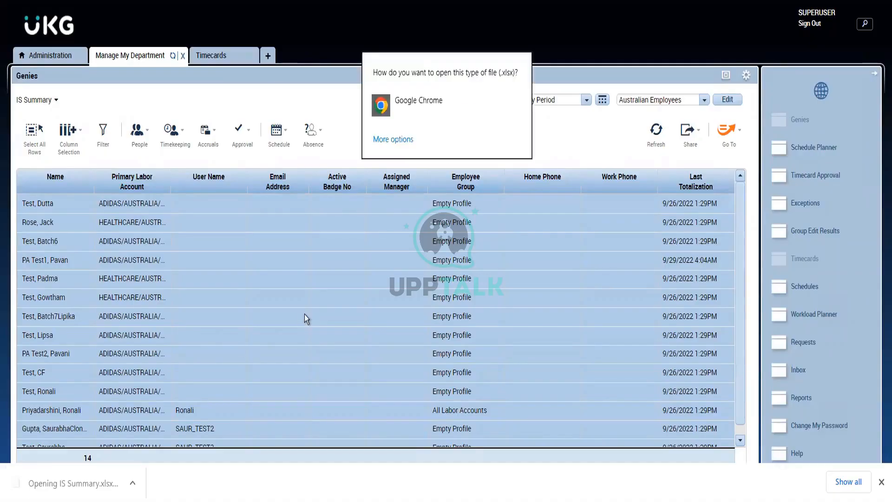
pyautogui.click(411, 109)
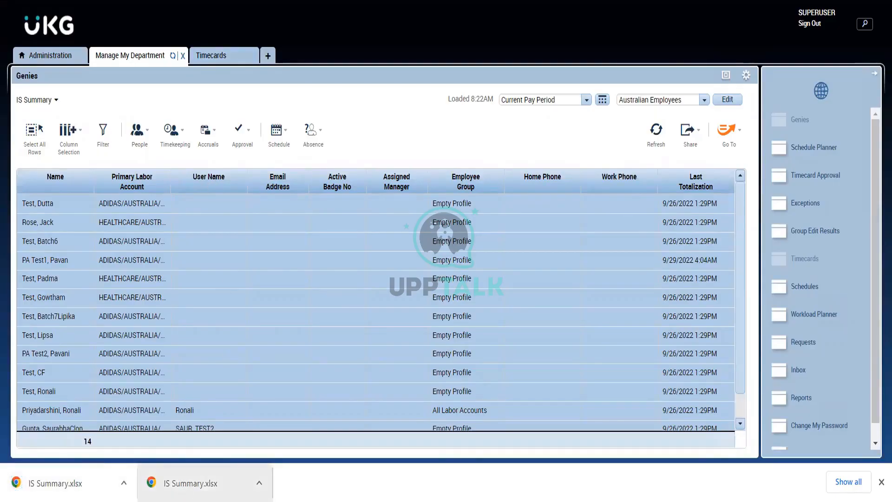
pyautogui.click(65, 483)
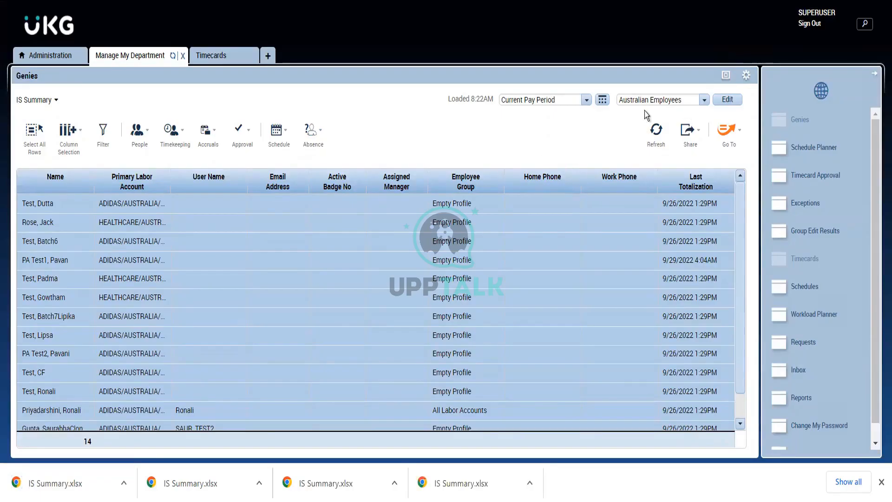
# - Show the export in the Downloads folder, and open the Employee Transactions and Totals (Excel) PDF before returning to the genie
pyautogui.click(530, 483)
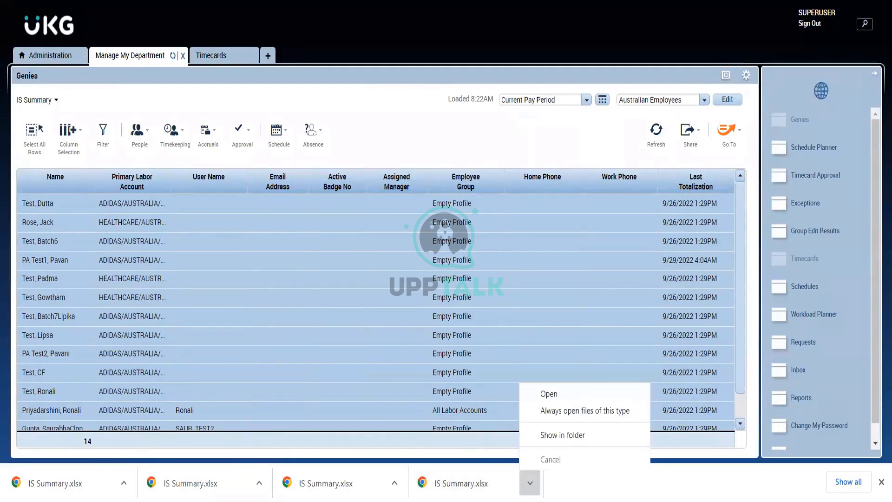
pyautogui.click(575, 434)
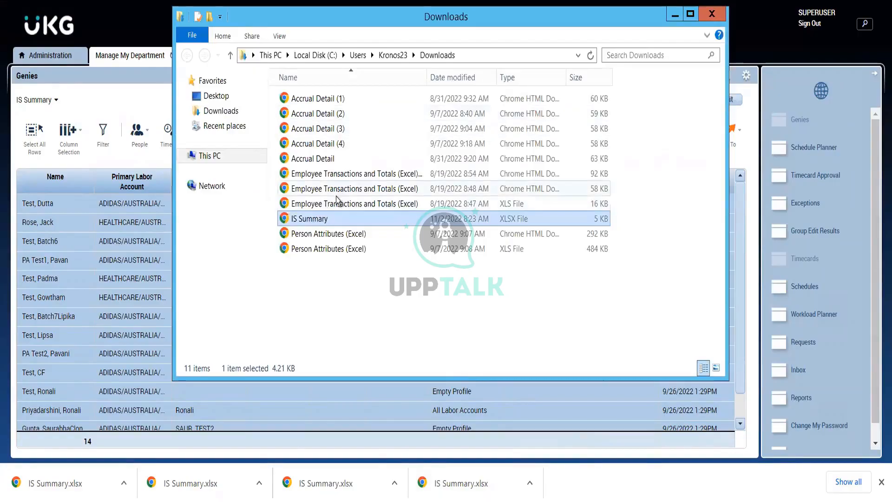
pyautogui.doubleClick(333, 190)
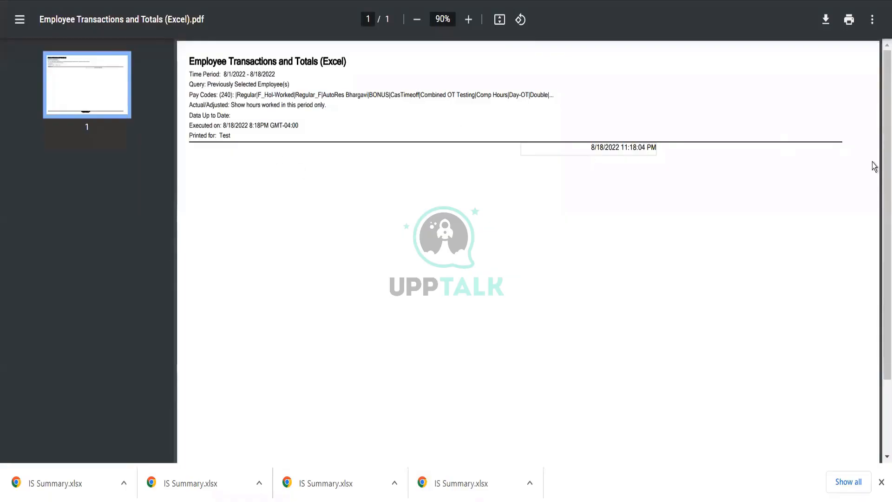
pyautogui.moveTo(879, 155); pyautogui.dragTo(879, 63)
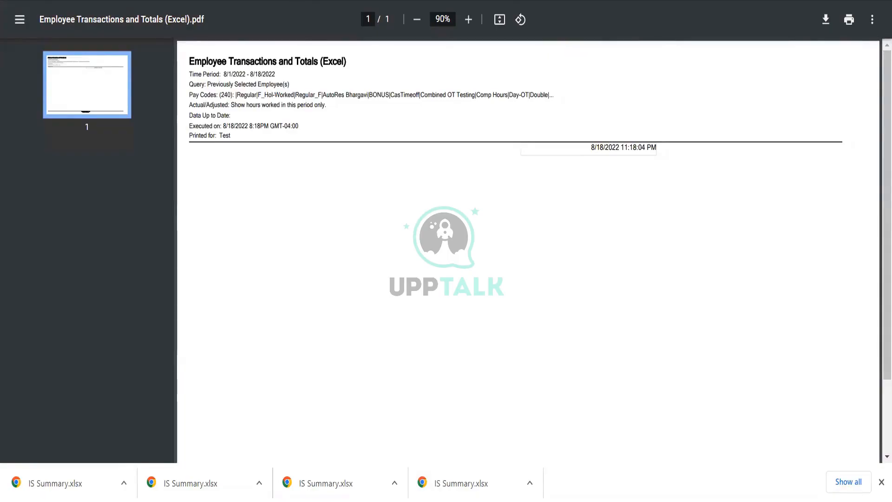
pyautogui.hotkey('ctrl', 'Tab')
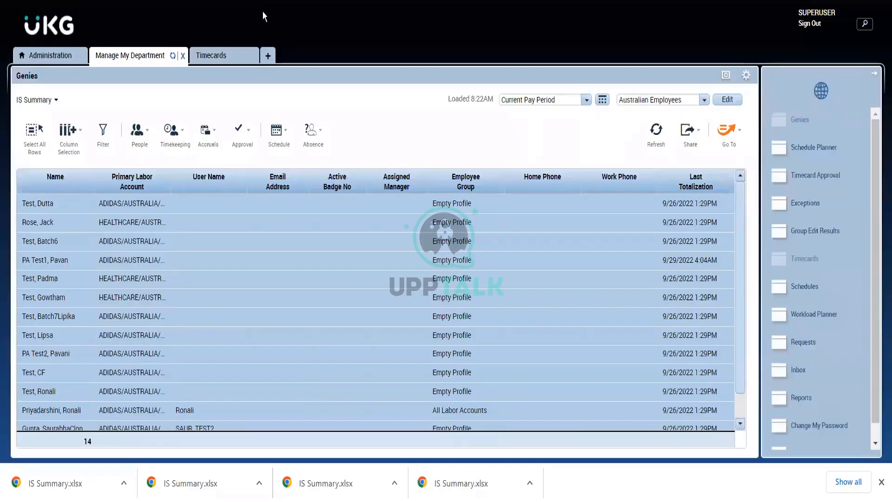
# - Look on this PC for another program to open the IS Summary workbook from Downloads, and cancel the choice
pyautogui.click(258, 484)
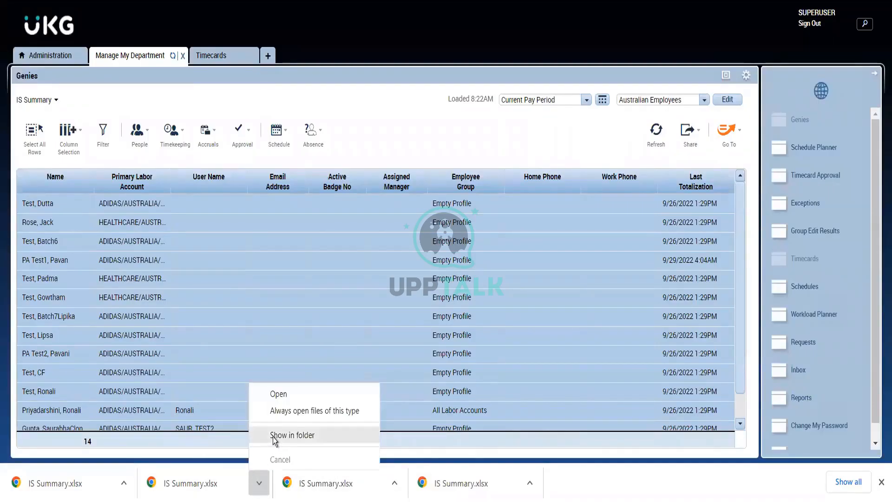
pyautogui.click(274, 436)
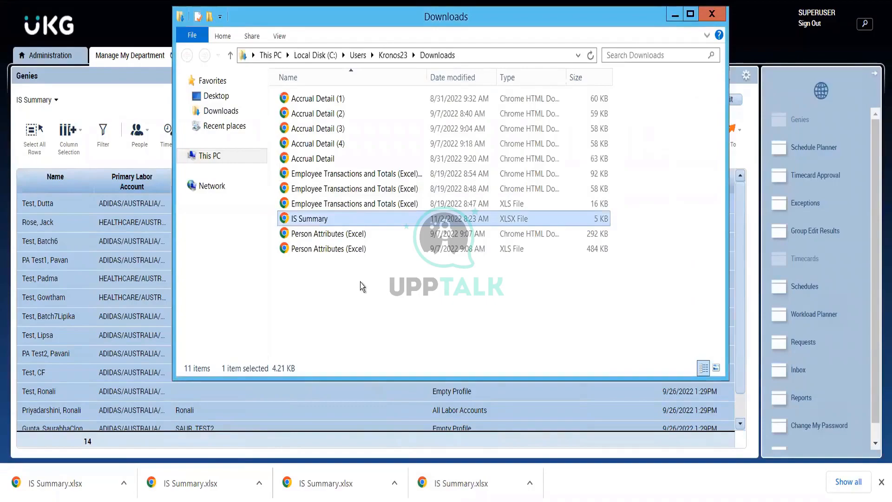
pyautogui.click(361, 282)
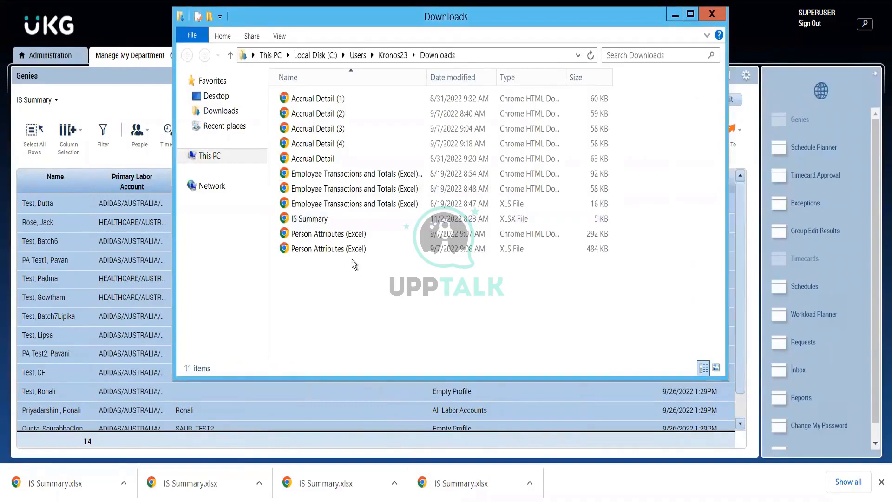
pyautogui.rightClick(306, 217)
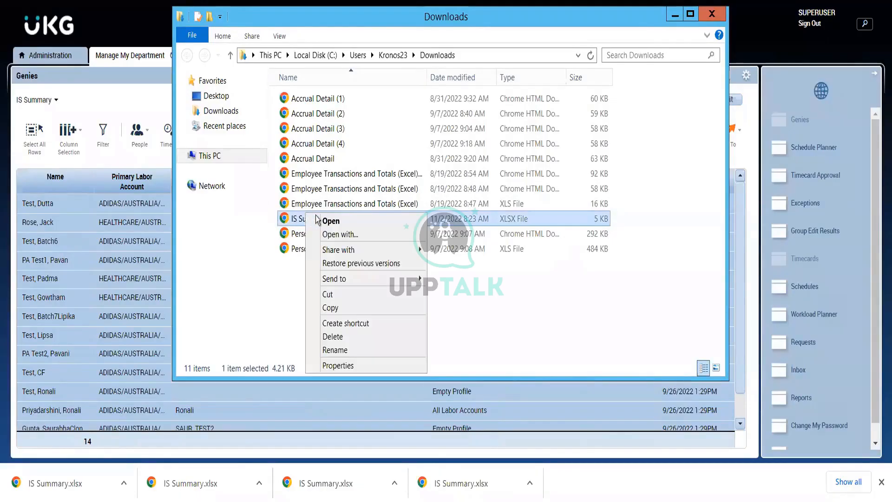
pyautogui.click(363, 234)
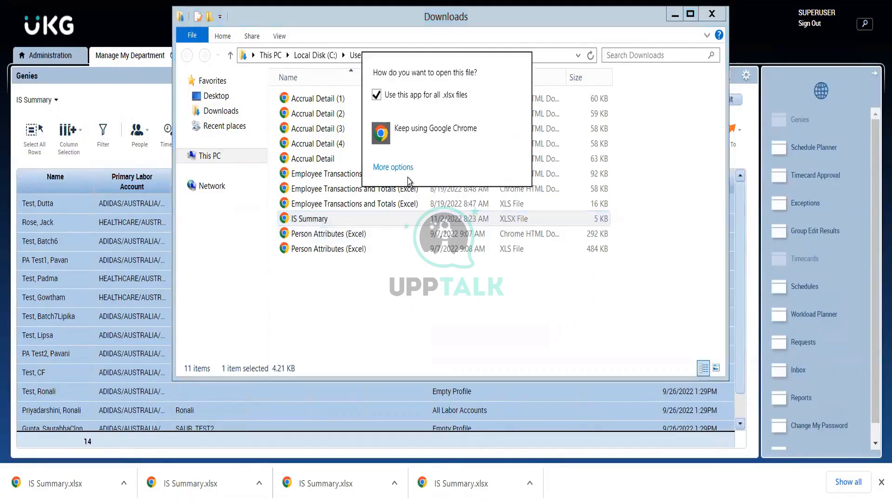
pyautogui.click(393, 167)
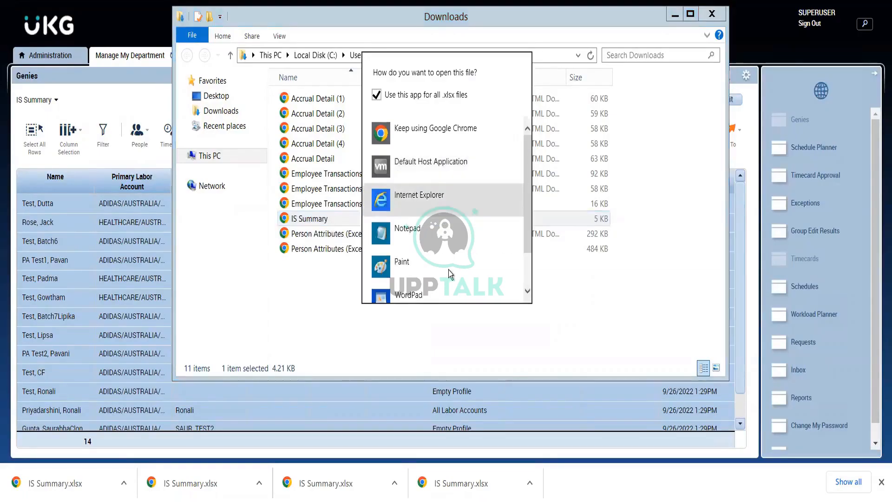
pyautogui.moveTo(528, 215); pyautogui.dragTo(528, 264)
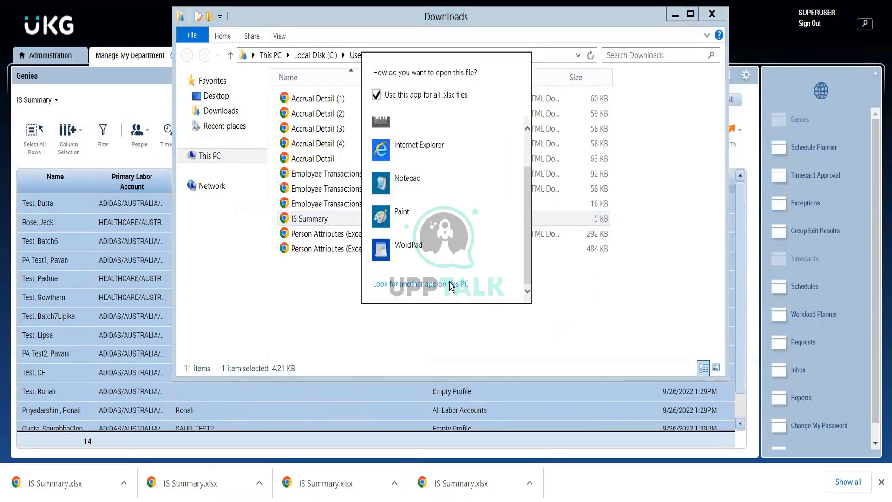
pyautogui.click(432, 284)
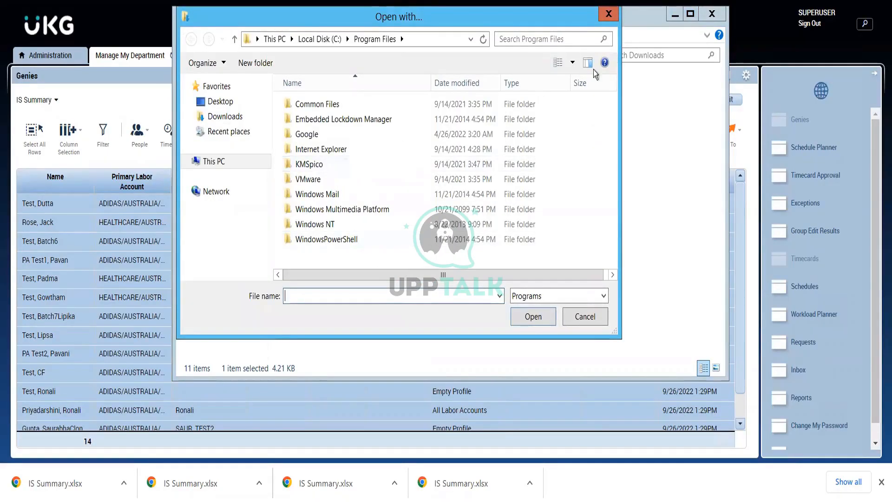
pyautogui.click(608, 14)
pyautogui.click(671, 17)
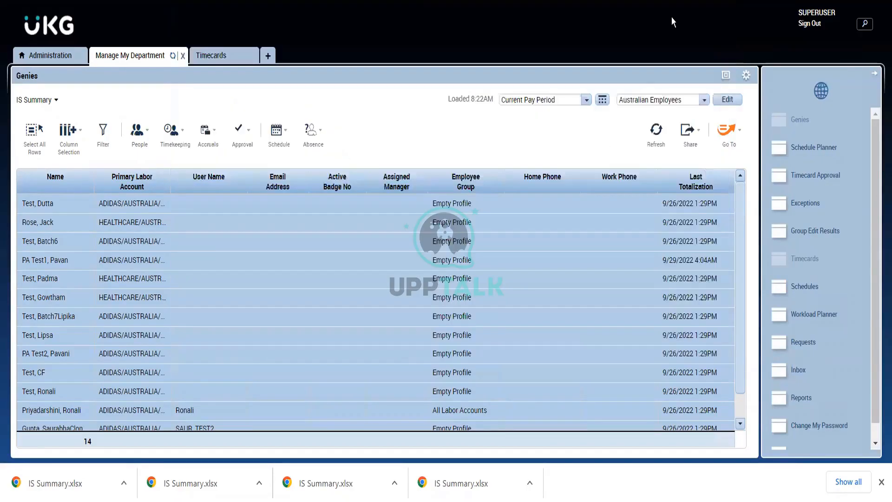
# - Export the IS Summary genie to CSV, and open IS Summary.csv in a maximized Notepad window
pyautogui.click(692, 145)
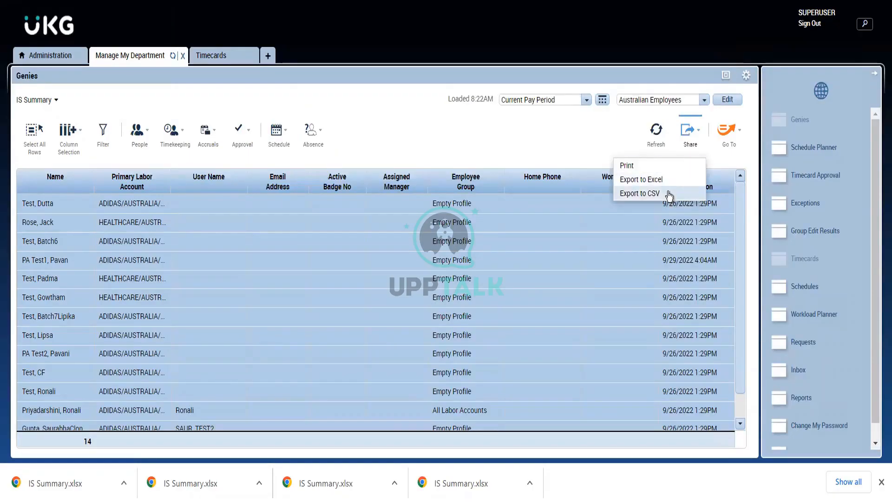
pyautogui.click(667, 192)
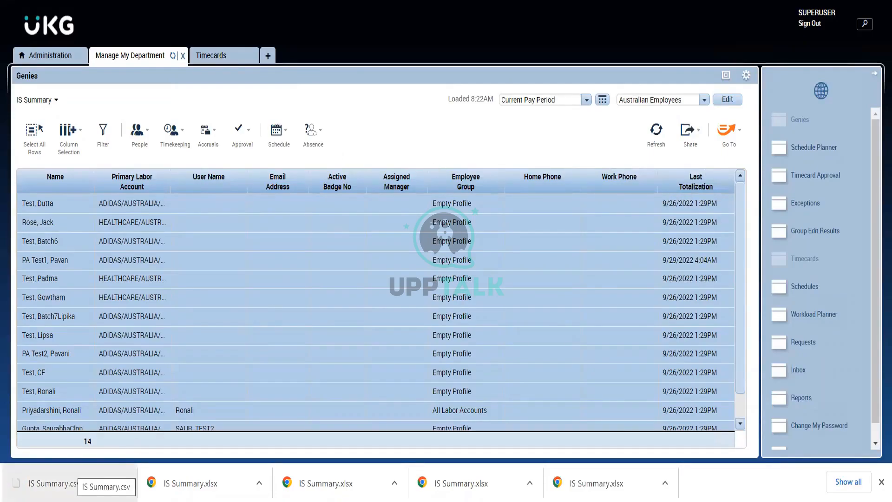
pyautogui.click(56, 483)
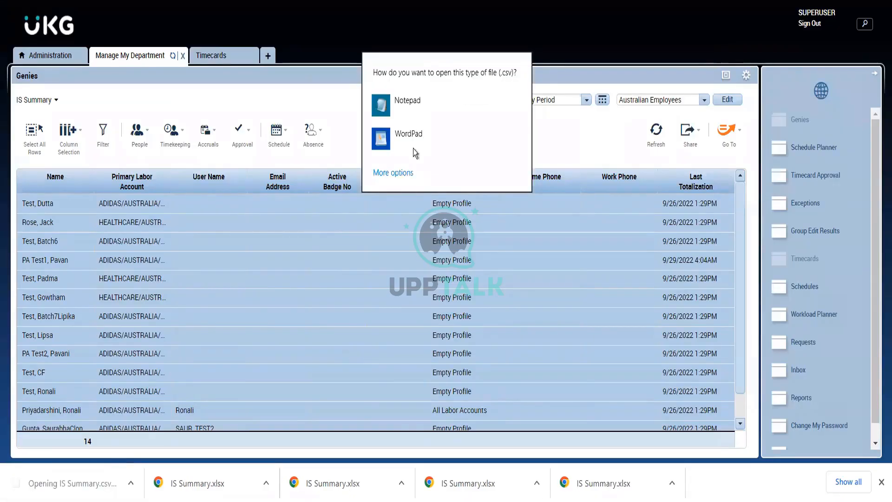
pyautogui.click(397, 110)
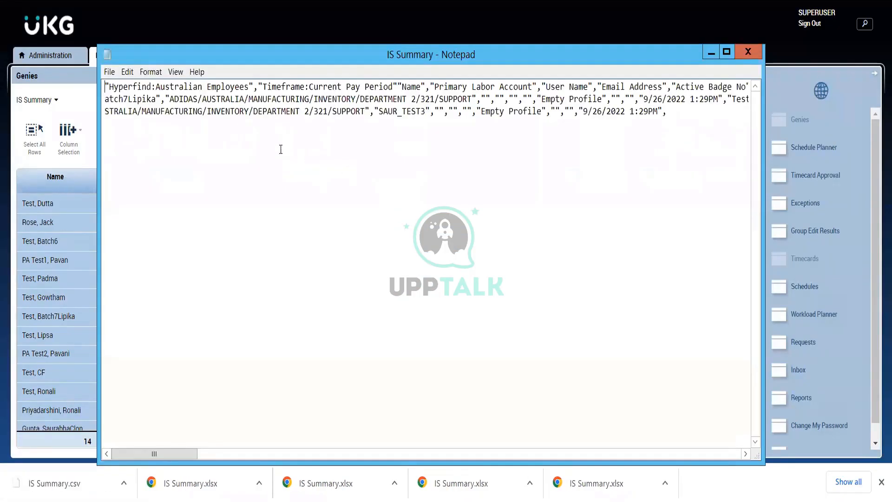
pyautogui.click(355, 111)
pyautogui.click(317, 88)
pyautogui.click(725, 52)
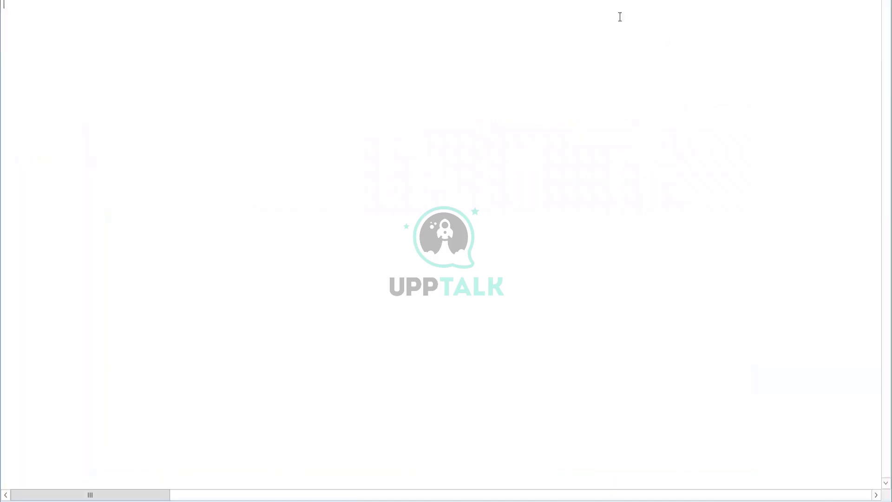
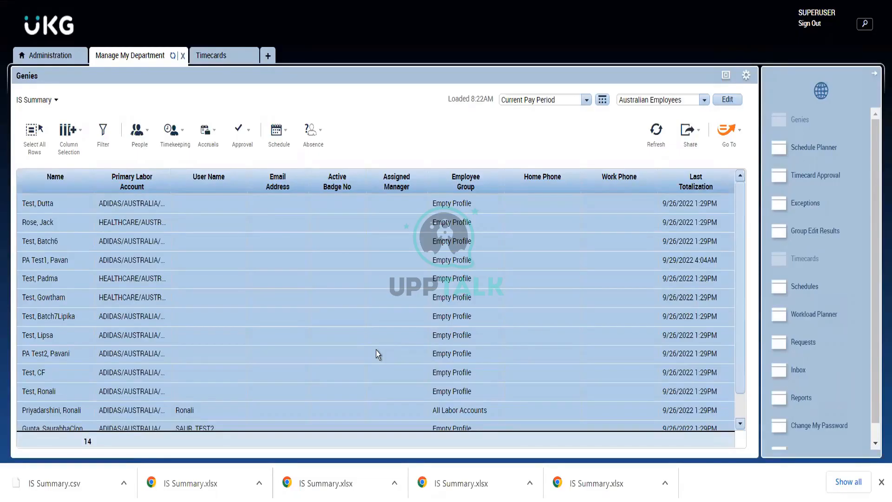
# - Close the downloads bar, and clear the old Mon-Thur schedule notes from the untitled Notepad window
pyautogui.click(375, 350)
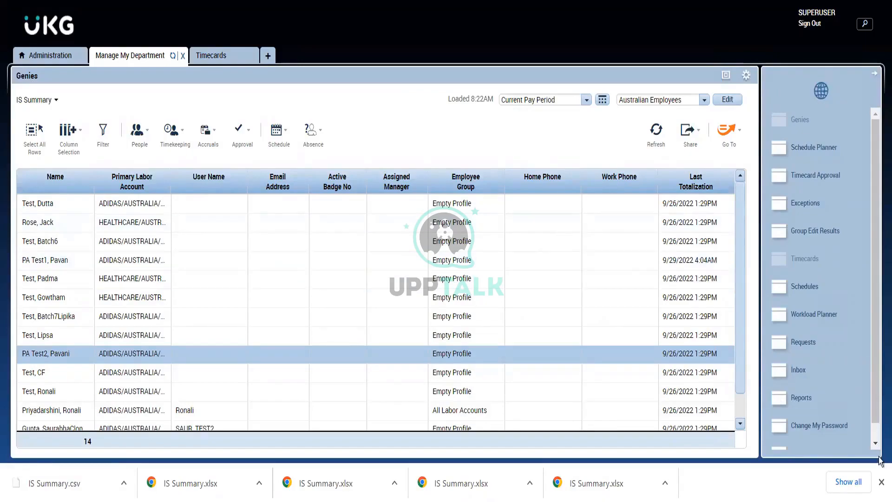
pyautogui.click(881, 482)
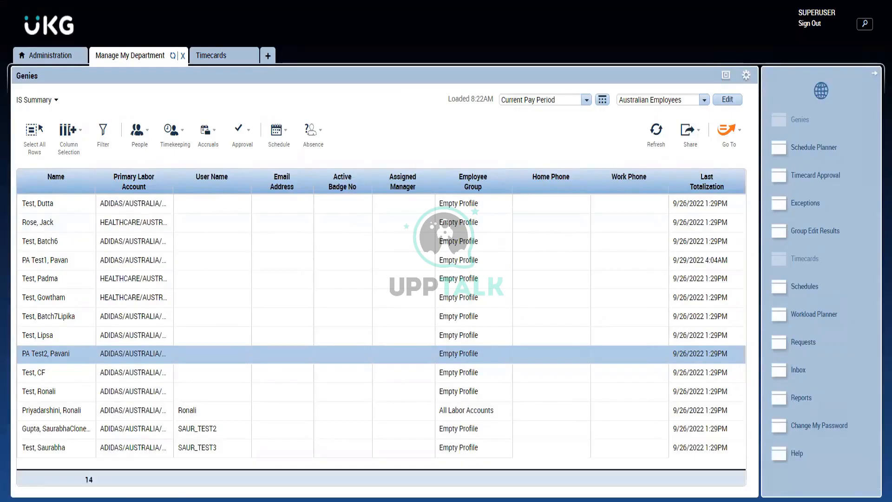
pyautogui.moveTo(183, 1)
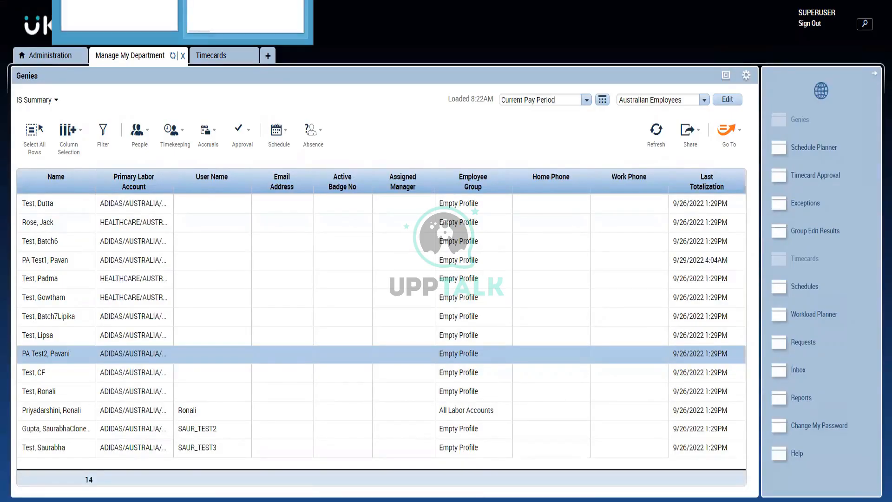
pyautogui.click(119, 17)
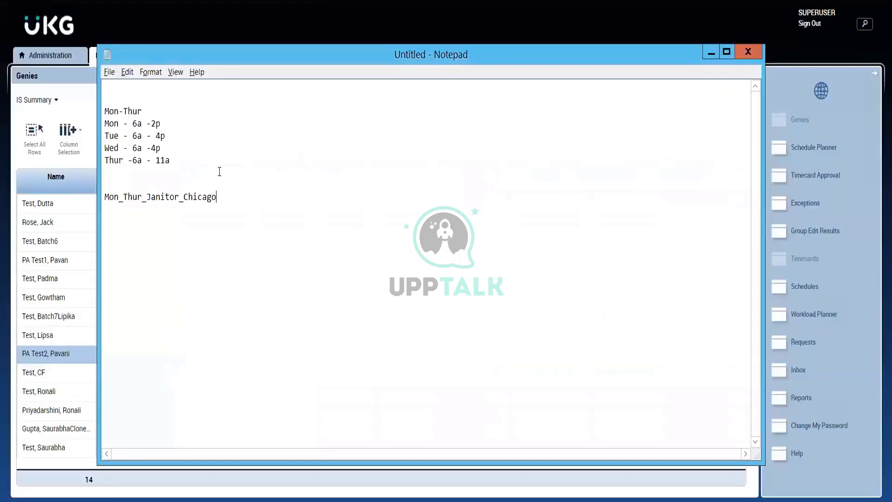
pyautogui.moveTo(224, 200); pyautogui.dragTo(96, 113)
pyautogui.press('BackSpace')
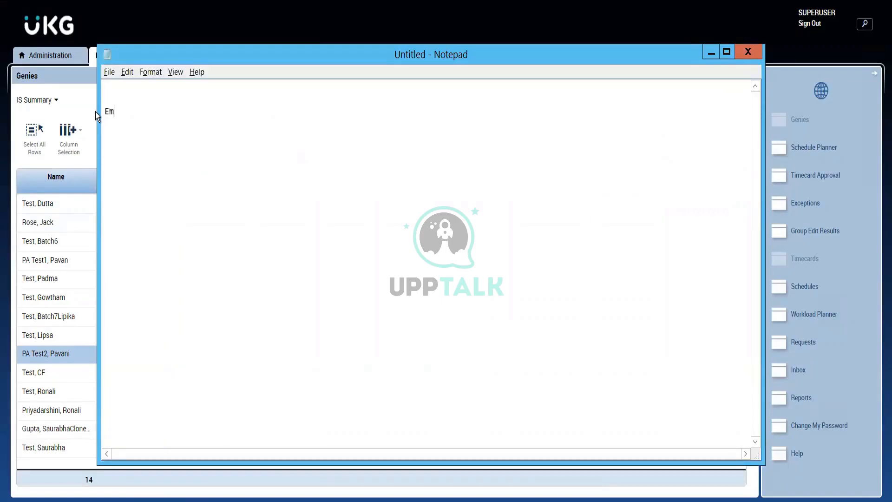
# - Write "Employee should be active" as the first requirement in Notepad, and shift the window so the genie's employee names stay visible
pyautogui.write('Employee should b')
pyautogui.press('BackSpace')
pyautogui.write('e ac')
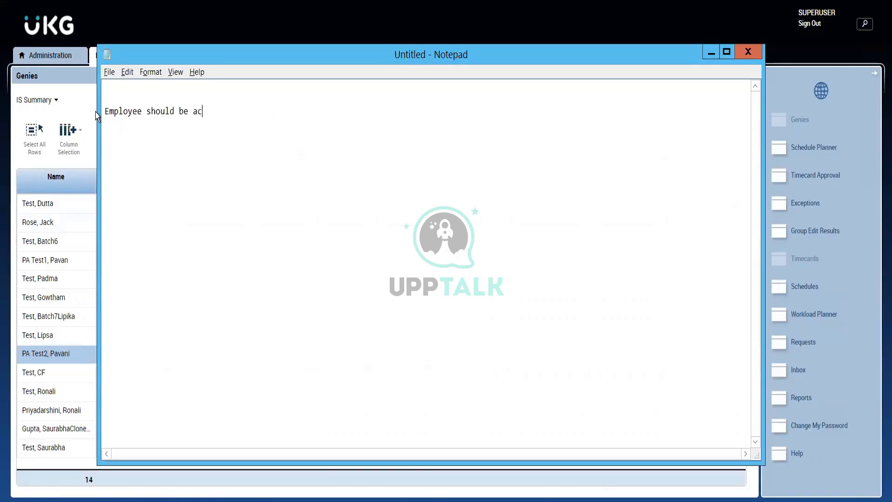
pyautogui.write('tive')
pyautogui.press('Return')
pyautogui.moveTo(405, 55); pyautogui.dragTo(512, 54)
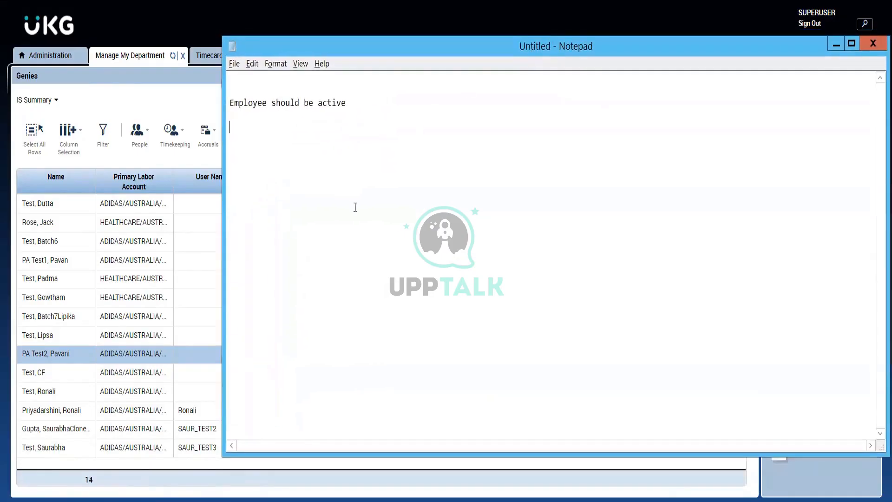
# - Add the second requirement "Employee belongs Adidas company and Australian region" to the Notepad notes
pyautogui.write('Employee belongs Adidas')
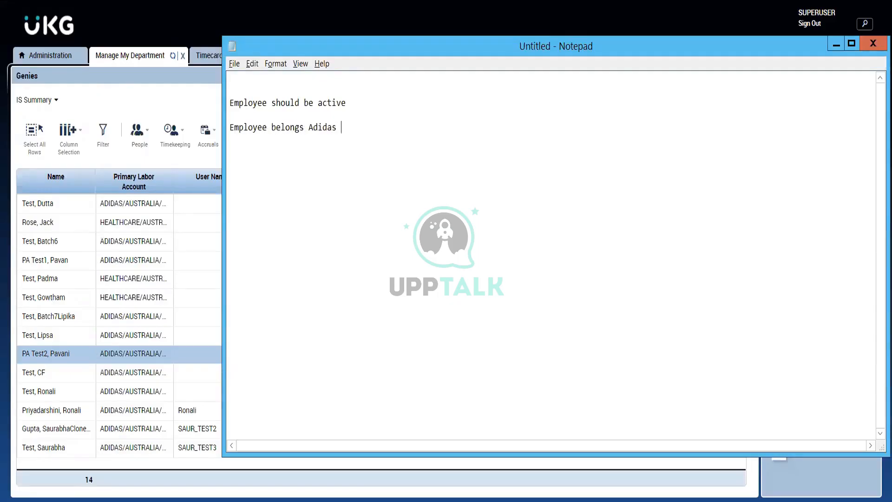
pyautogui.write(' company and Austral')
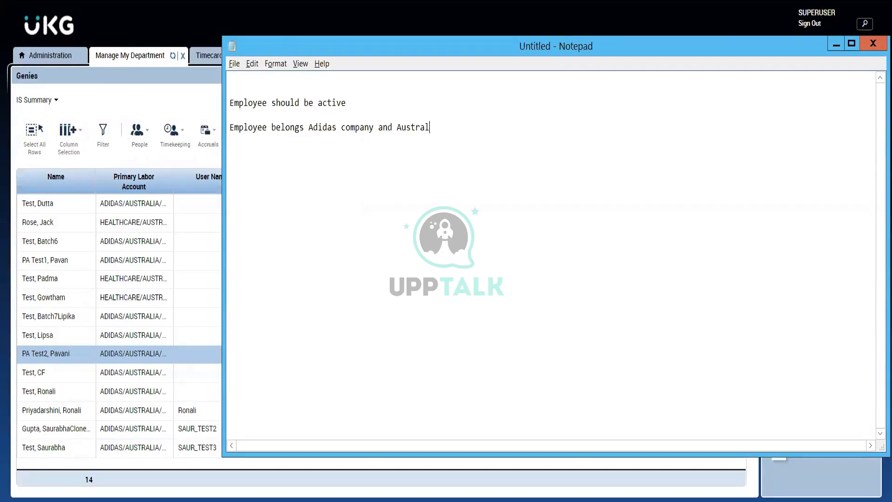
pyautogui.write('ian region')
pyautogui.press('Return')
# - Add the third requirement "His hire date is before july 1st 2022" to the notes, and minimize Notepad
pyautogui.write('His hire')
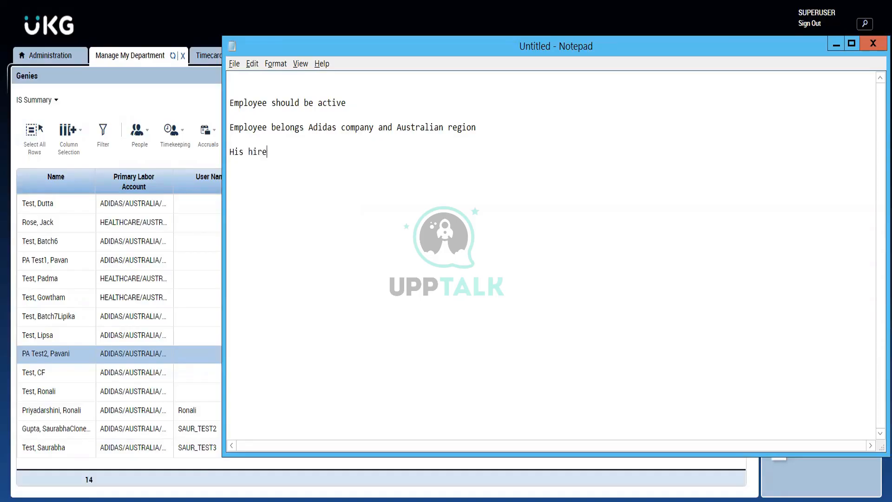
pyautogui.write(' date is before jul')
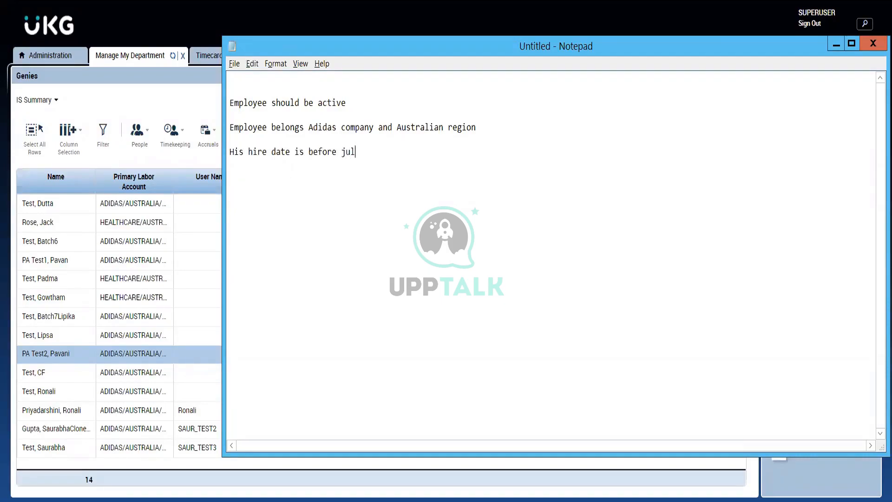
pyautogui.write('y 1st 2022')
pyautogui.moveTo(418, 159); pyautogui.dragTo(212, 98)
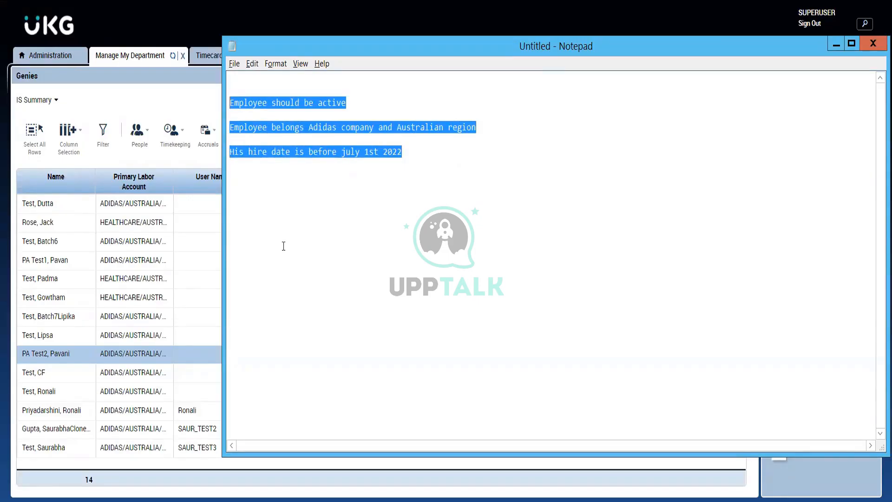
pyautogui.click(435, 151)
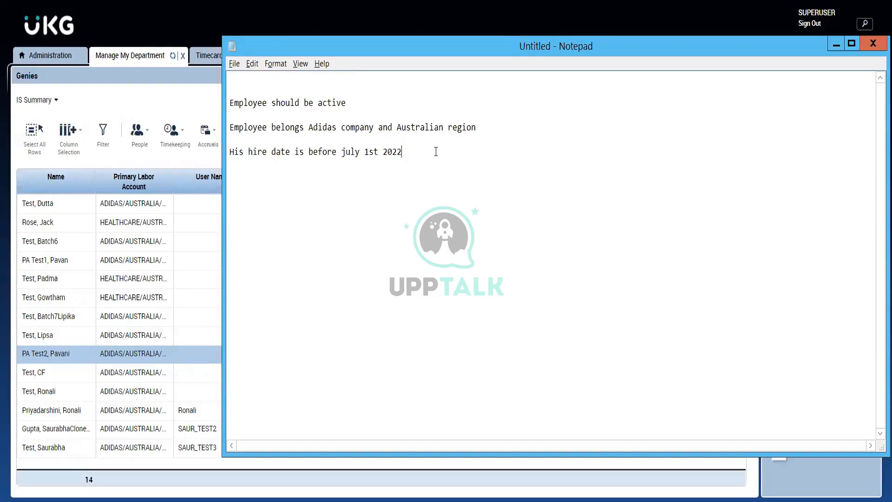
pyautogui.click(836, 47)
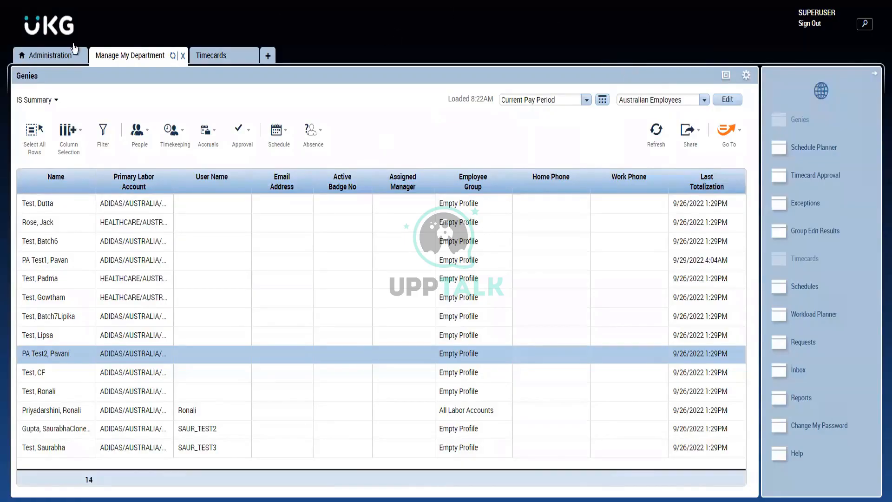
# - Show the Administration area's Setup widget in full size with all of its categories collapsed
pyautogui.click(58, 63)
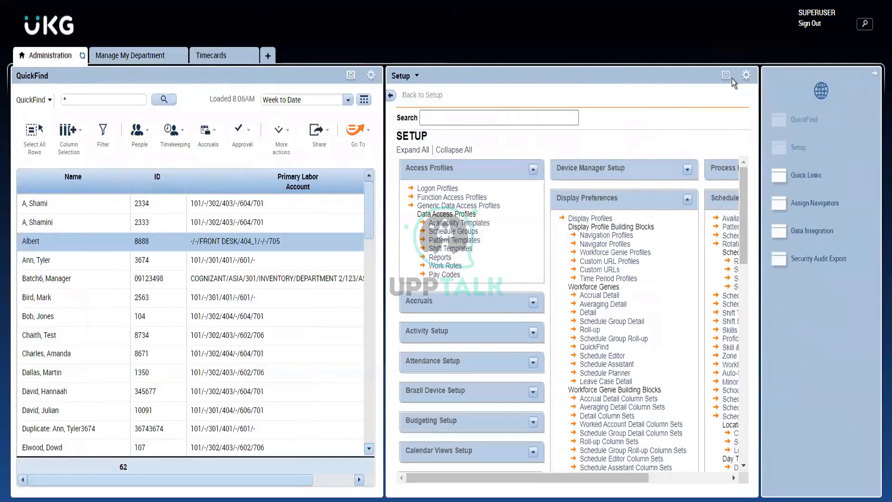
pyautogui.click(731, 78)
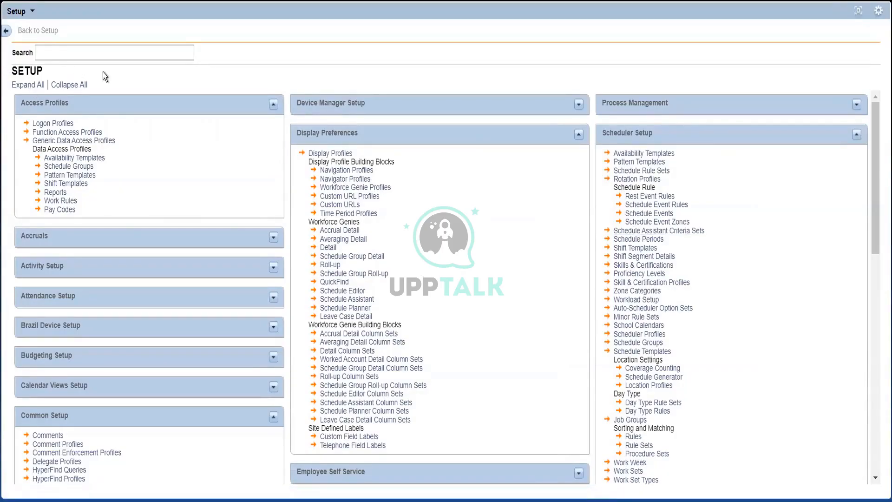
pyautogui.click(75, 86)
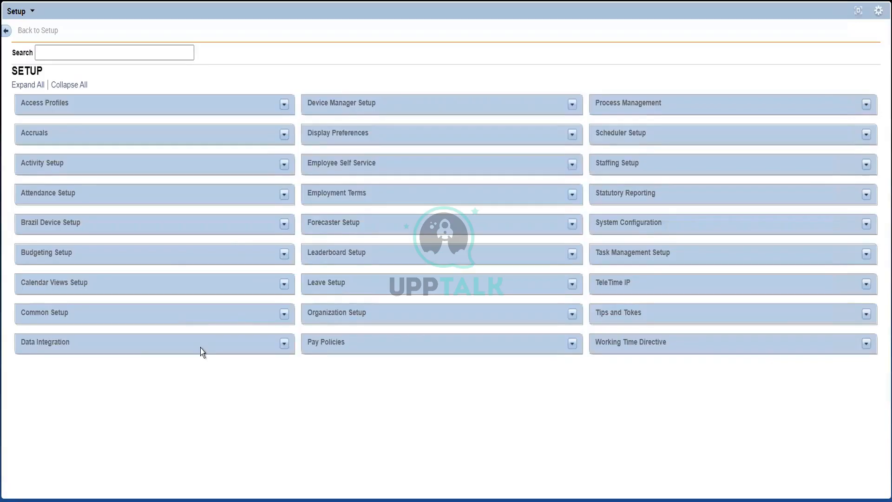
# - Point out the Accruals and Pay Policies categories in Setup, and expand Pay Policies
pyautogui.doubleClick(342, 343)
pyautogui.click(342, 343)
pyautogui.doubleClick(46, 133)
pyautogui.moveTo(91, 149); pyautogui.dragTo(229, 268)
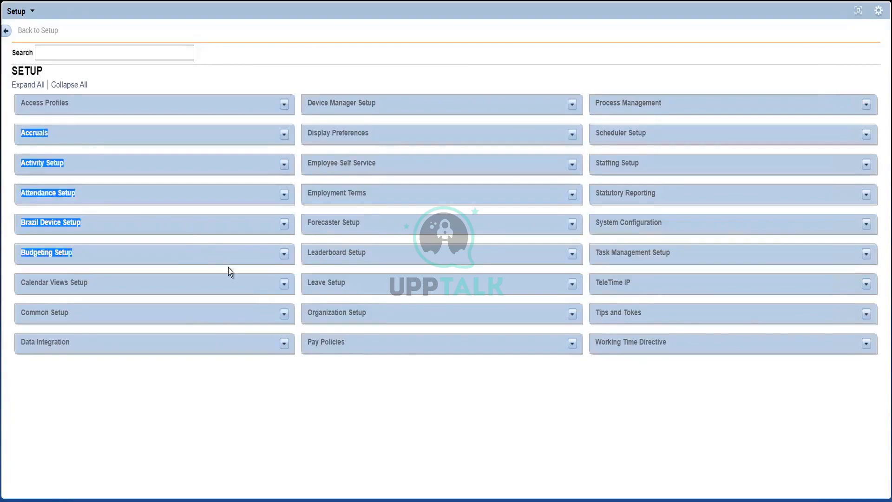
pyautogui.tripleClick(313, 339)
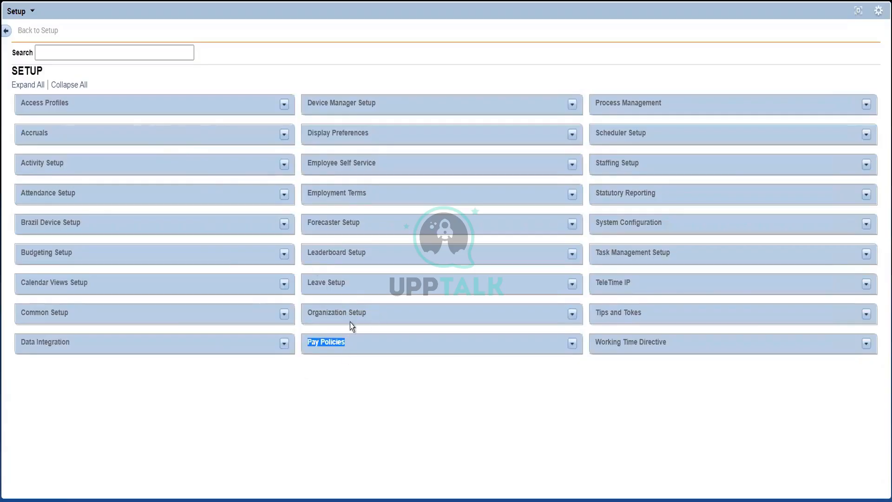
pyautogui.click(346, 343)
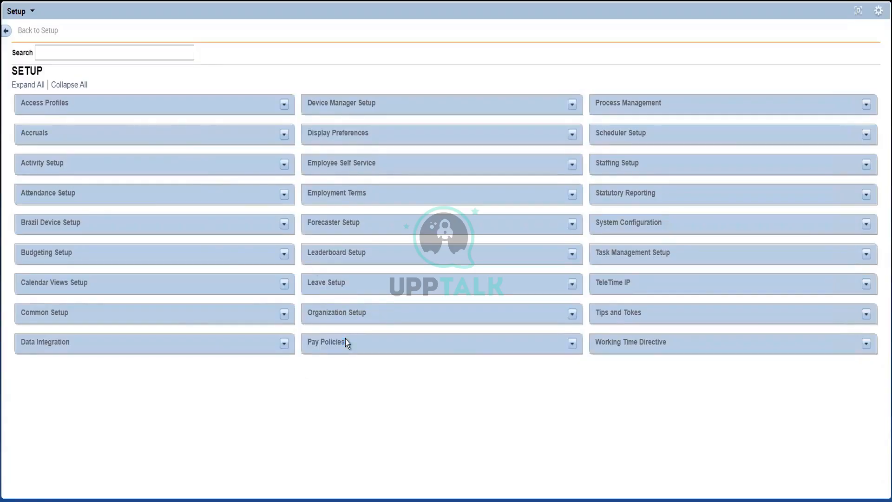
pyautogui.click(571, 344)
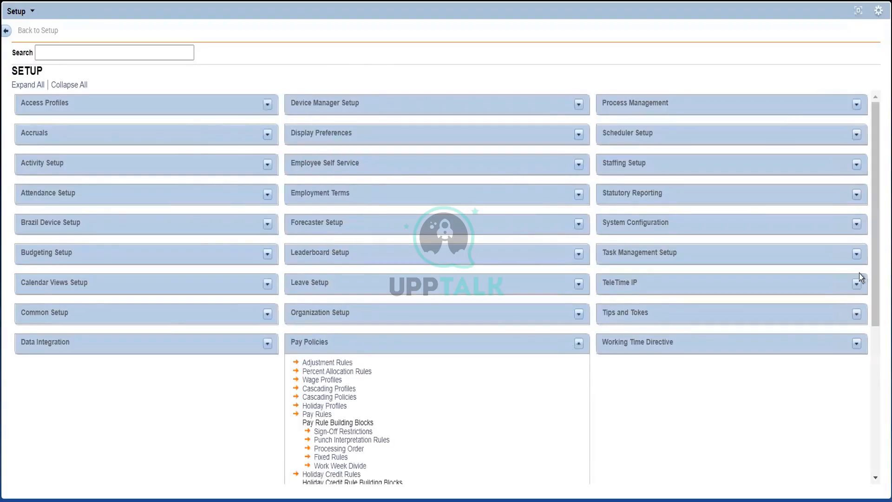
# - Examine the Pay Policies building blocks down to Pay Codes, and restore the Setup widget to its normal size
pyautogui.moveTo(877, 252); pyautogui.dragTo(867, 445)
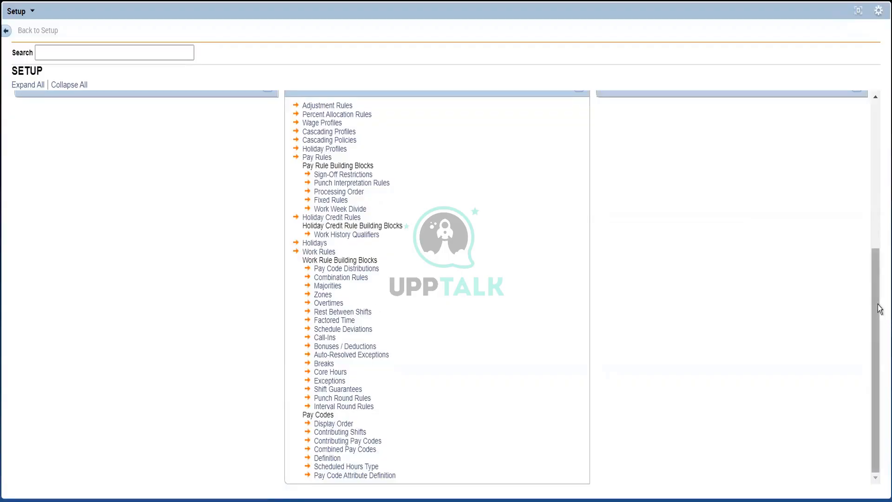
pyautogui.rightClick(869, 343)
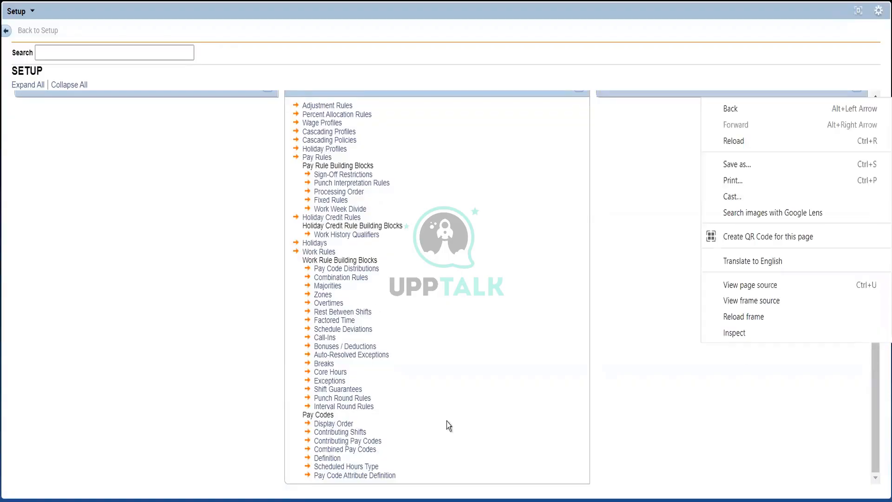
pyautogui.click(384, 414)
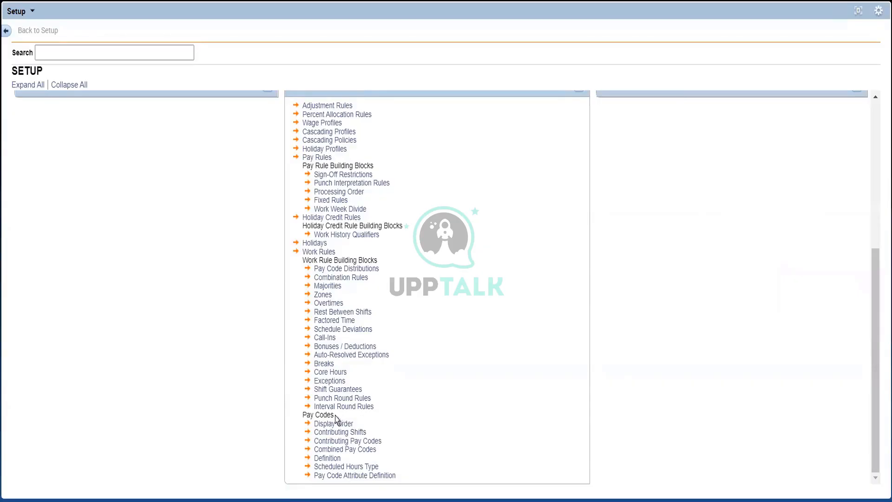
pyautogui.moveTo(335, 415); pyautogui.dragTo(301, 417)
pyautogui.click(855, 12)
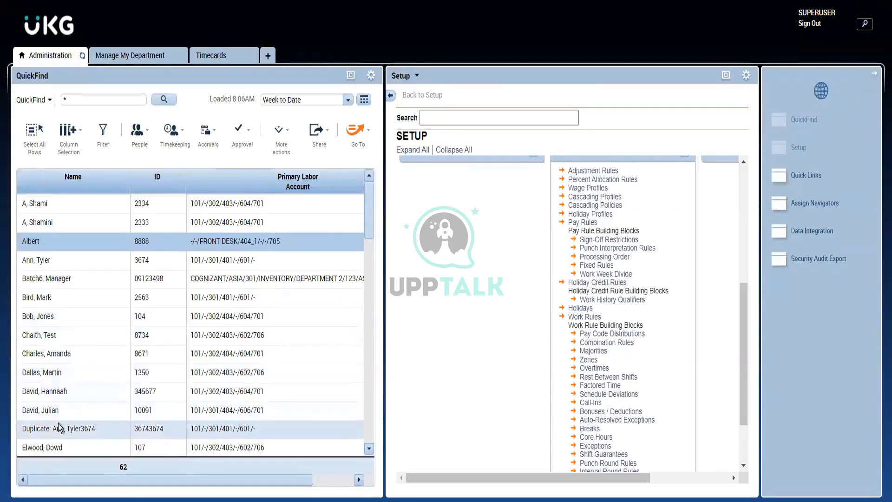
# - Open the timecard of the QuickFind employee listed just below the Charles entry, and show it for the Previous Pay Period
pyautogui.doubleClick(63, 380)
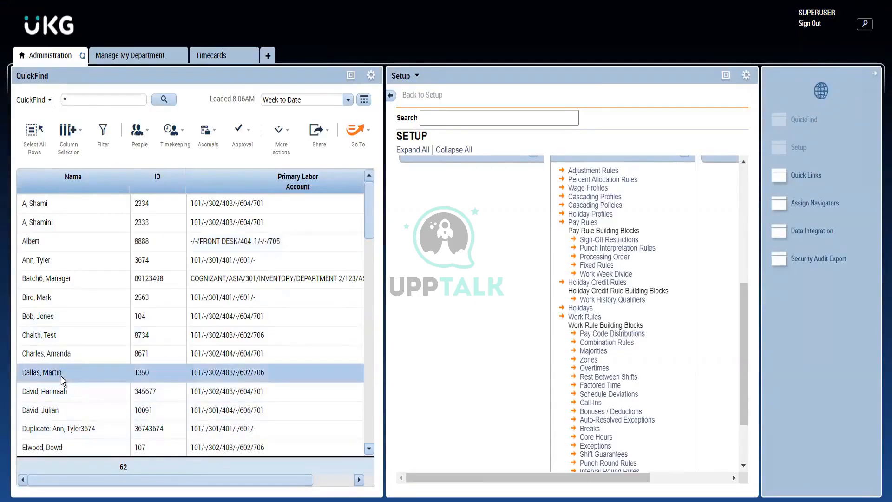
pyautogui.click(541, 202)
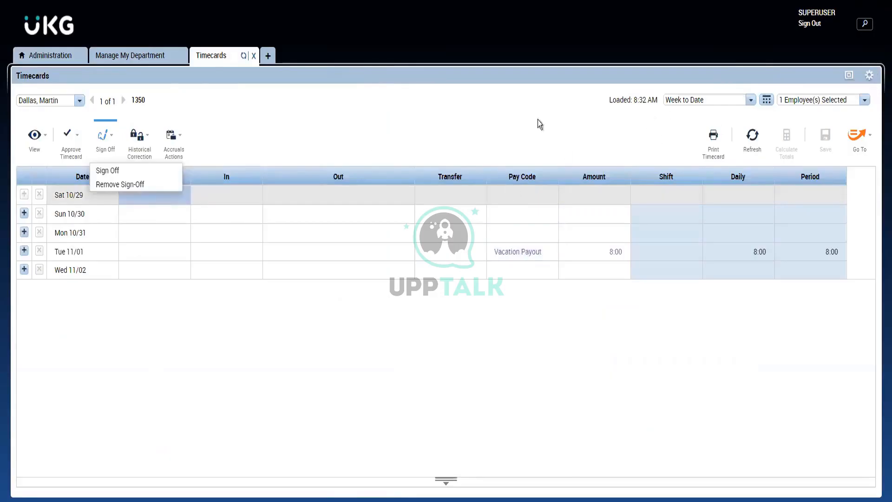
pyautogui.click(672, 102)
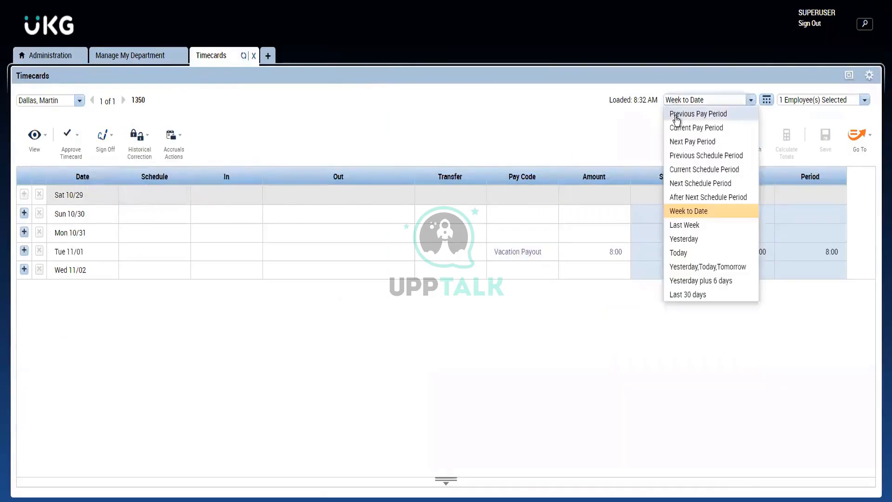
pyautogui.click(676, 115)
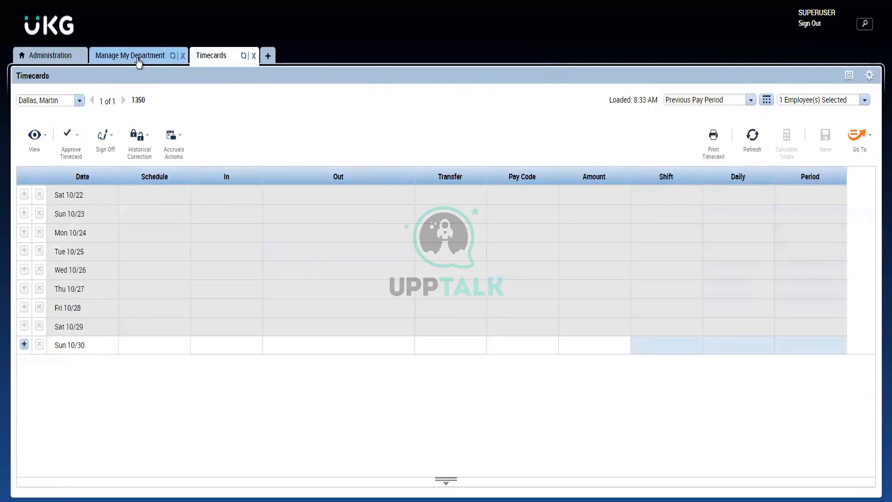
# - Return to the IS Summary genie in Manage My Department and sort its employees by Name in ascending order
pyautogui.click(139, 62)
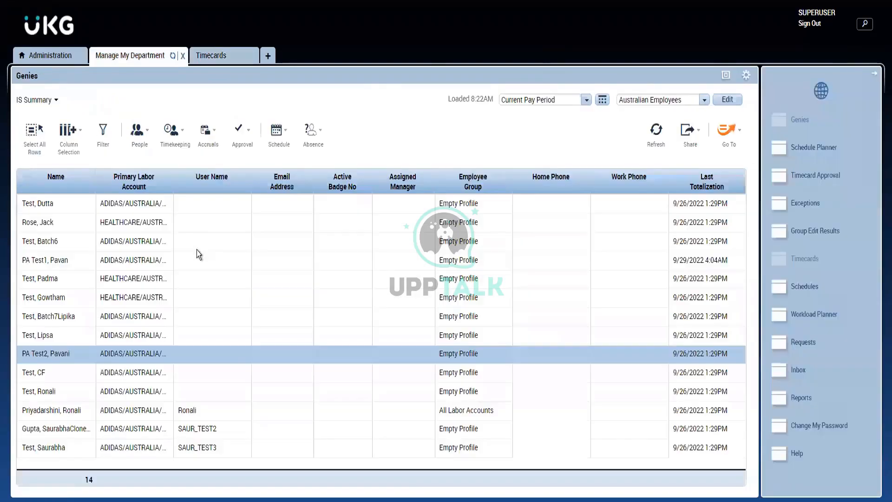
pyautogui.click(74, 174)
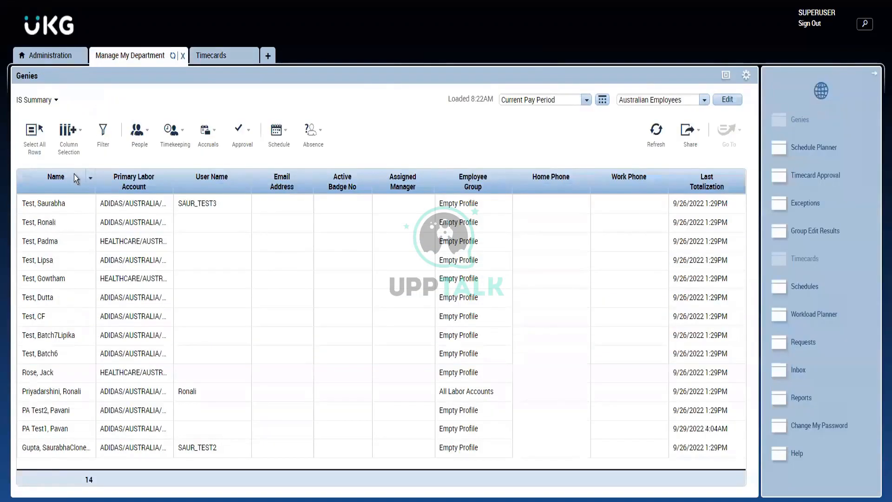
pyautogui.click(73, 174)
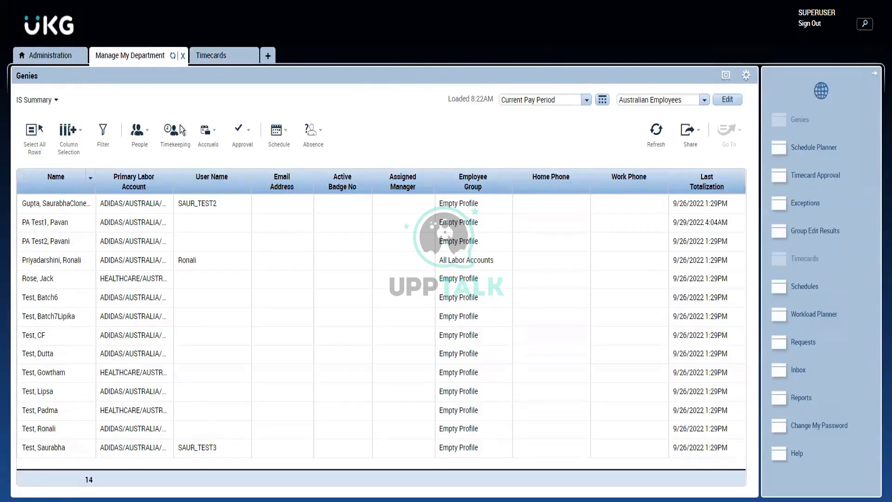
# - Apply the All Home Hyperfind to the genie, and open the timecard of the employee in the North Division labor account
pyautogui.click(650, 106)
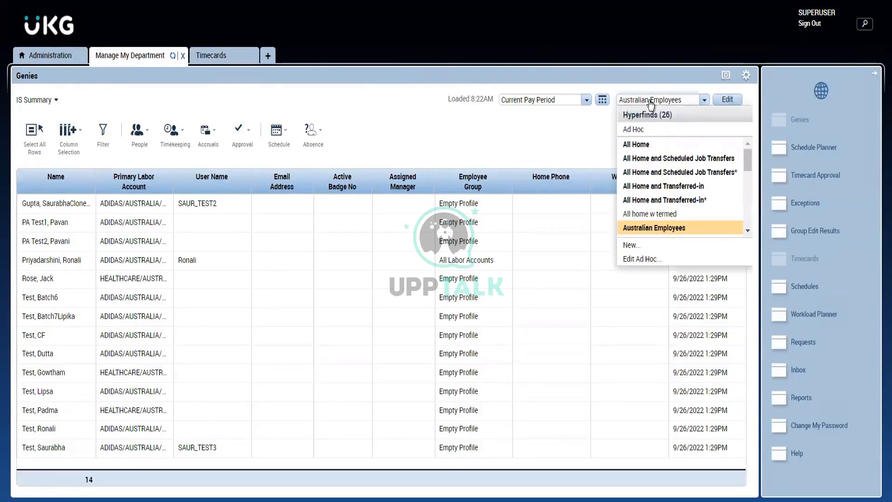
pyautogui.click(643, 145)
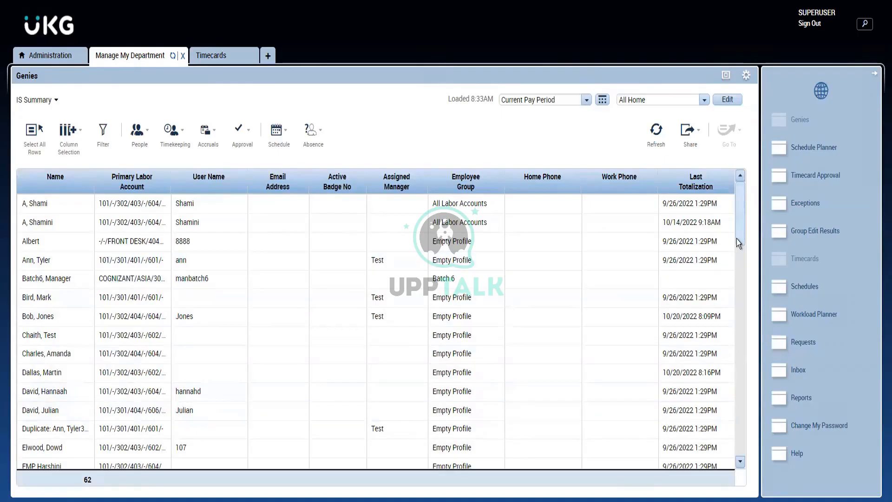
pyautogui.moveTo(737, 239); pyautogui.dragTo(738, 285)
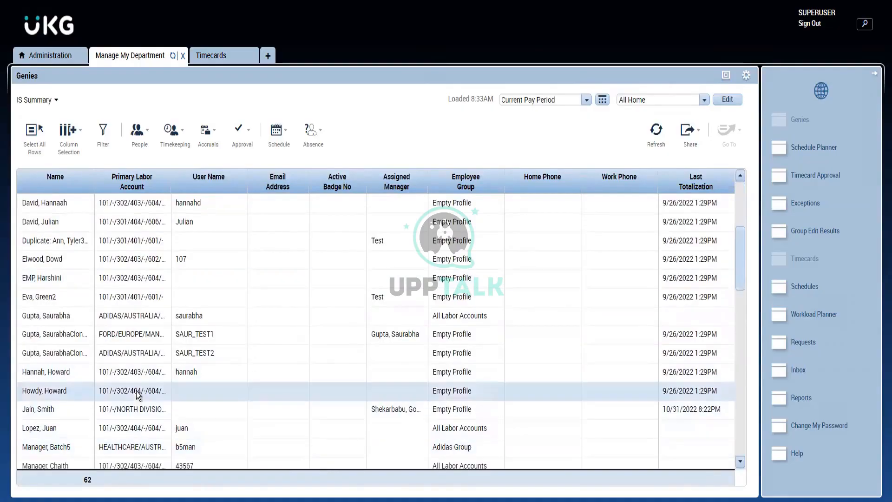
pyautogui.doubleClick(138, 404)
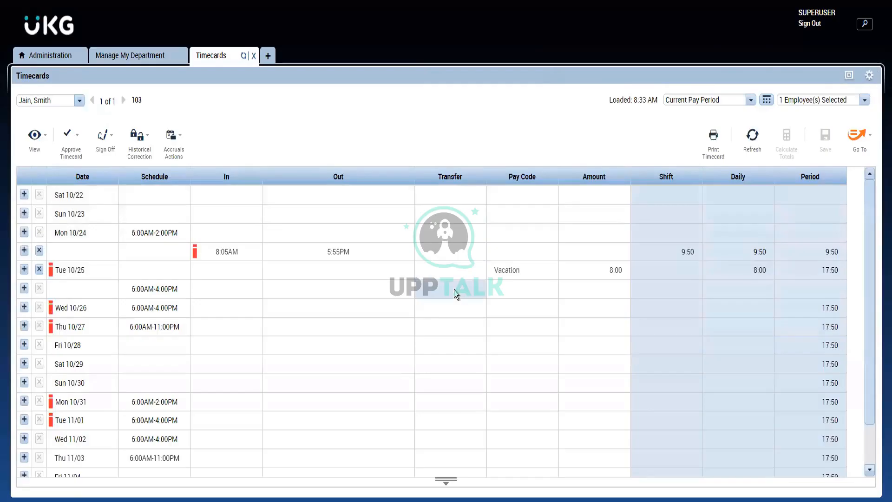
# - Expand the details area below the timecard, enlarge it and show the employee's Totals by pay code
pyautogui.click(439, 483)
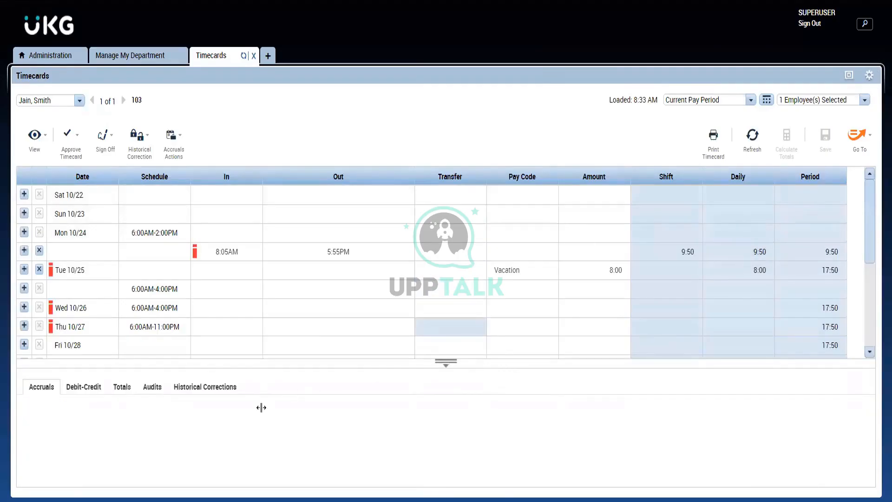
pyautogui.moveTo(303, 360); pyautogui.dragTo(308, 339)
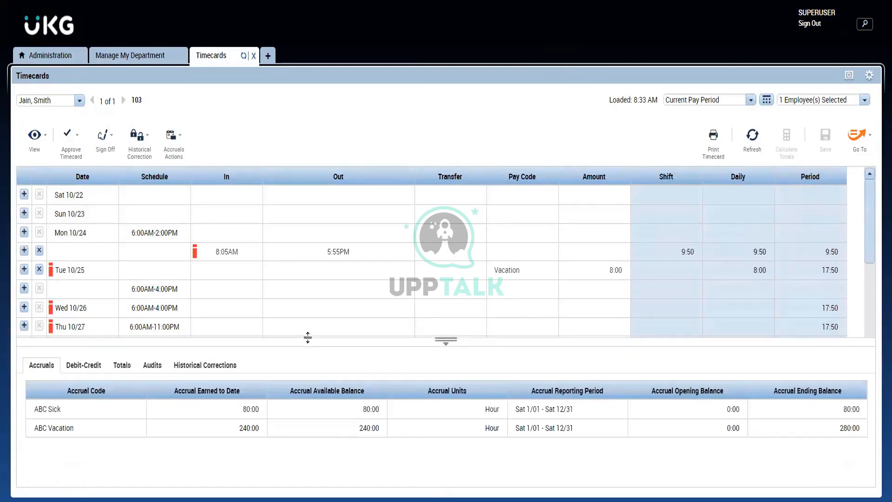
pyautogui.click(123, 366)
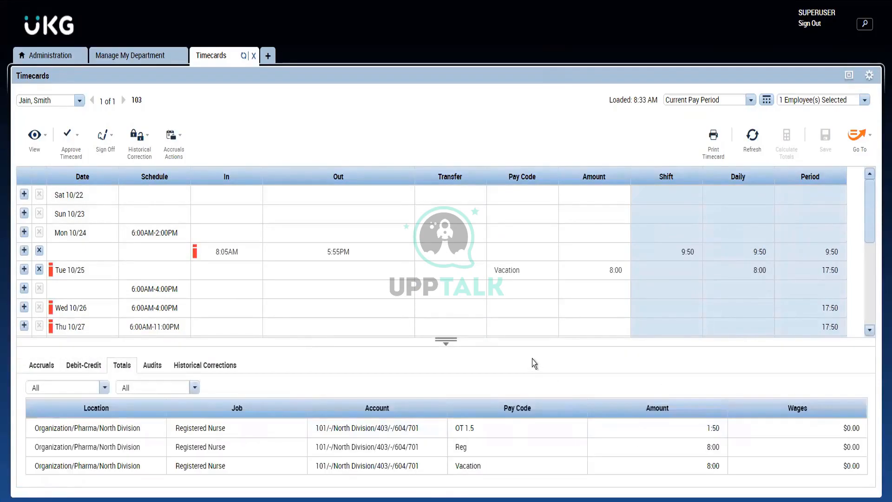
pyautogui.moveTo(525, 340); pyautogui.dragTo(529, 312)
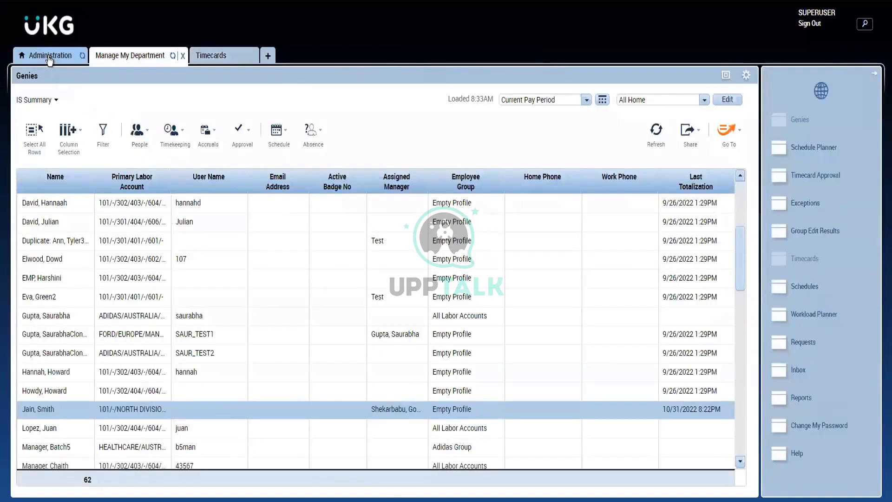
# - Maximize the Setup widget in Administration and open the pay code Definition list under Pay Policies
pyautogui.click(49, 58)
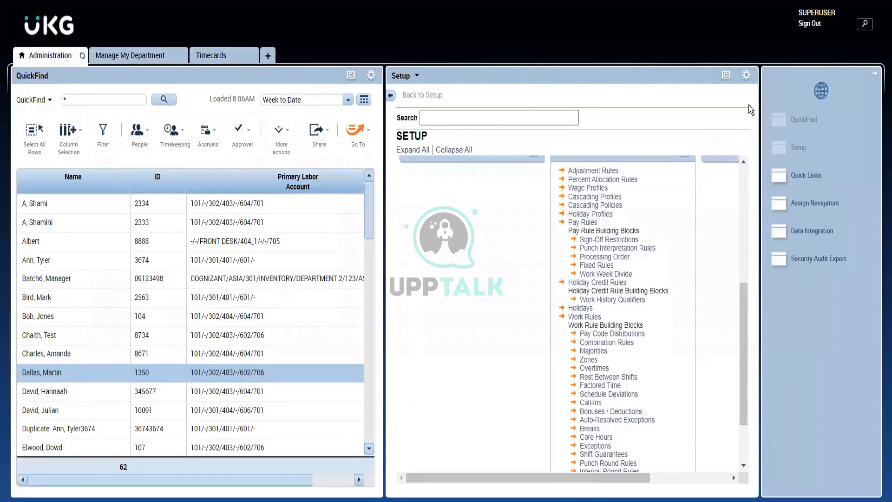
pyautogui.click(724, 75)
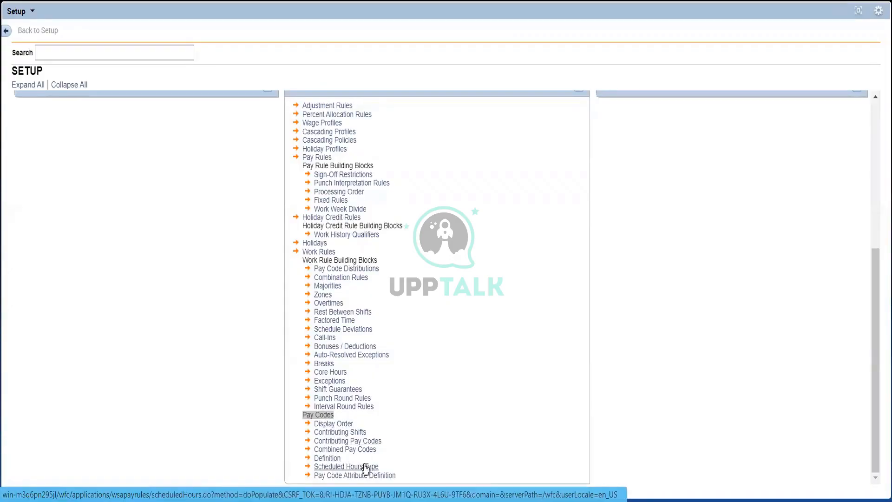
pyautogui.click(335, 458)
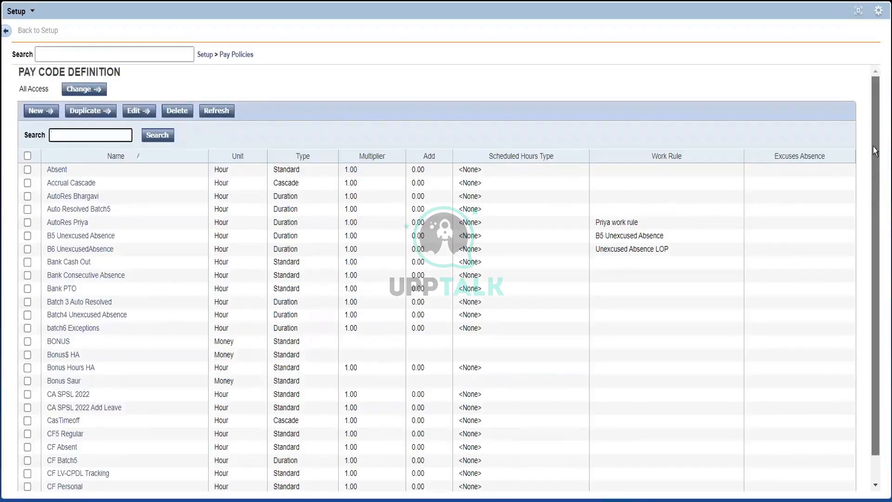
pyautogui.scroll(-1, 873, 195)
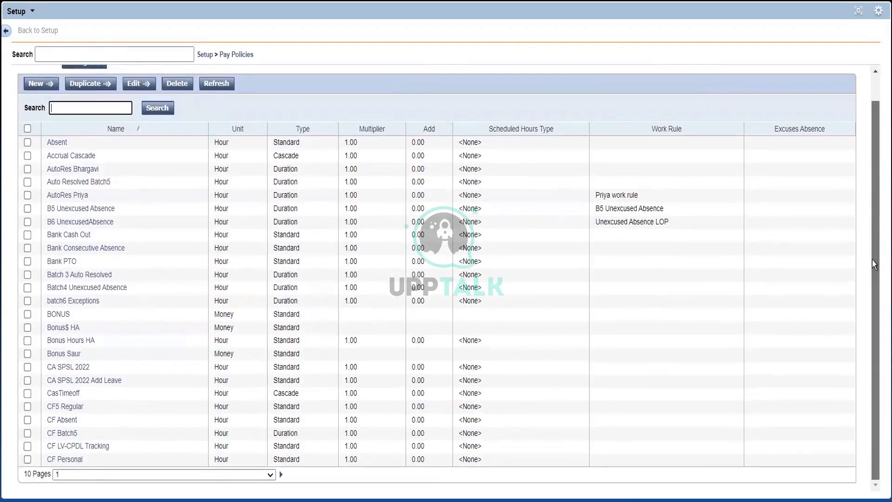
pyautogui.scroll(1, 879, 177)
pyautogui.scroll(1, 879, 164)
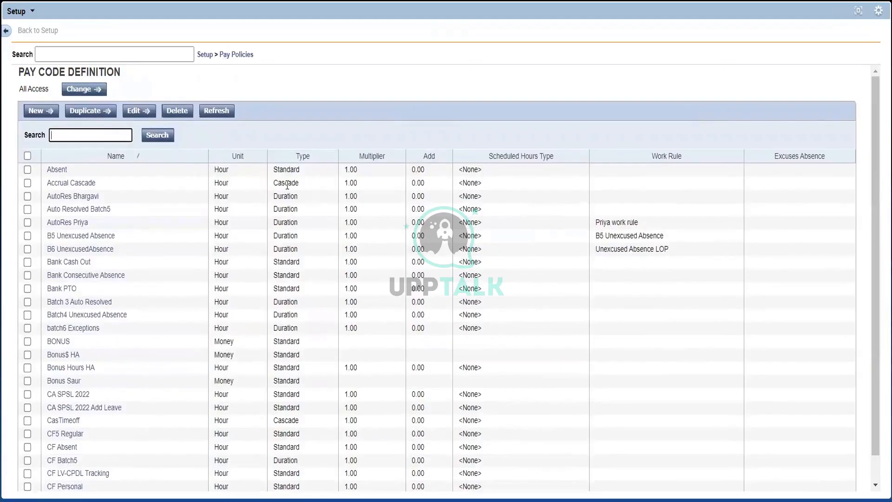
# - Create a new pay code definition and name it Reg
pyautogui.click(39, 112)
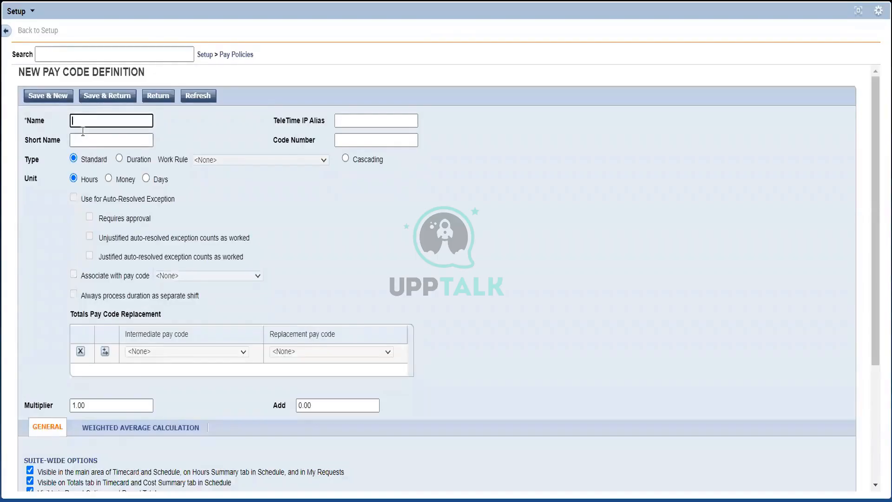
pyautogui.click(79, 125)
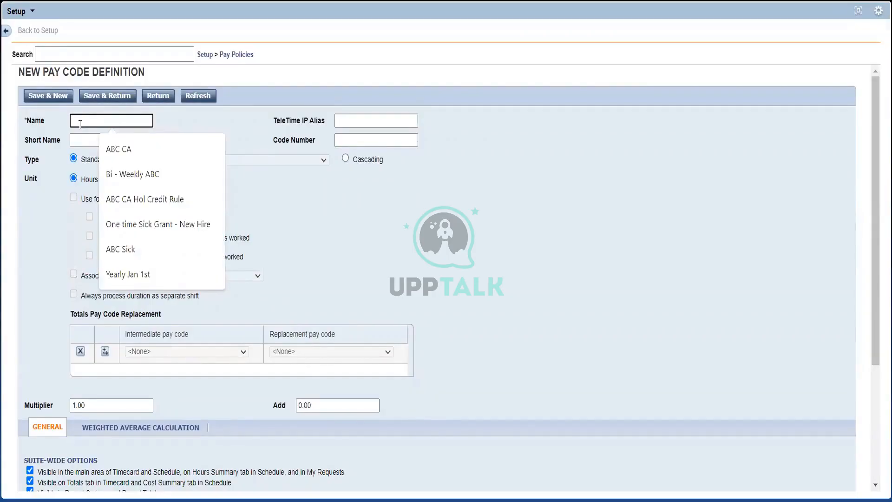
pyautogui.write('Re')
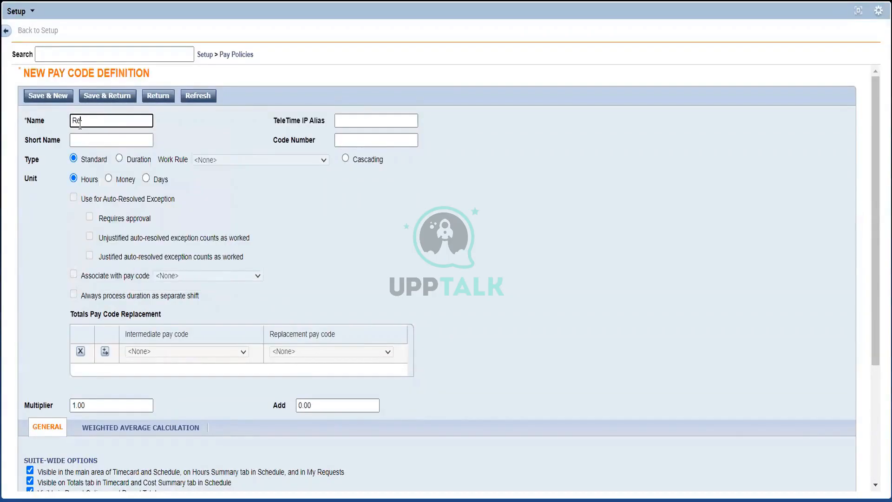
pyautogui.write('g')
pyautogui.click(214, 143)
pyautogui.click(141, 123)
pyautogui.click(174, 134)
pyautogui.click(97, 128)
pyautogui.click(99, 143)
pyautogui.click(208, 131)
# - Try the Duration and Cascading types on the Reg pay code, and set its type back to Standard
pyautogui.doubleClick(89, 160)
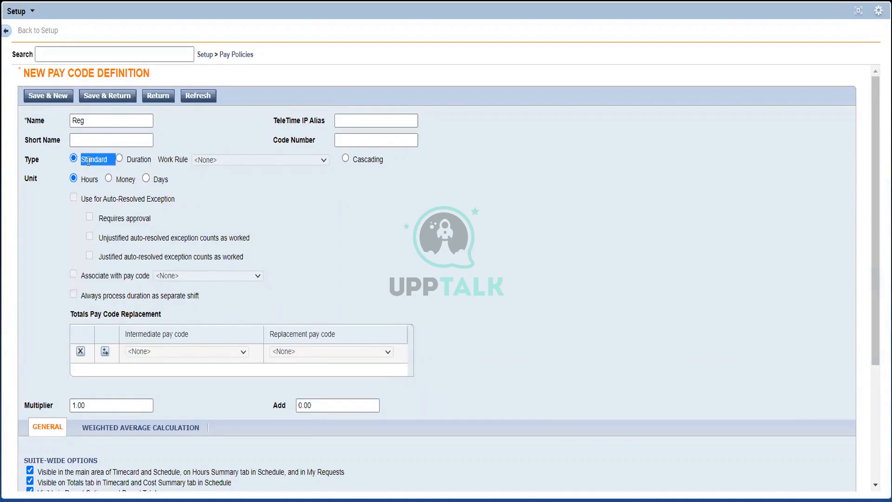
pyautogui.click(196, 196)
pyautogui.tripleClick(88, 163)
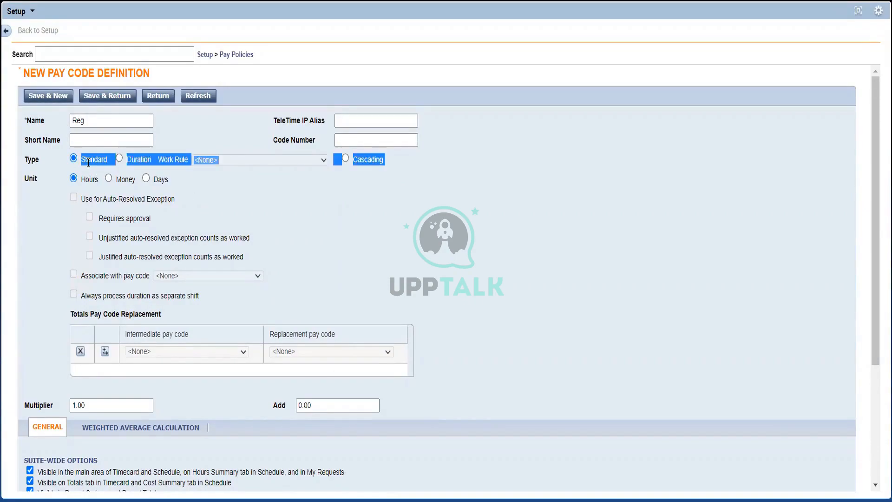
pyautogui.click(162, 191)
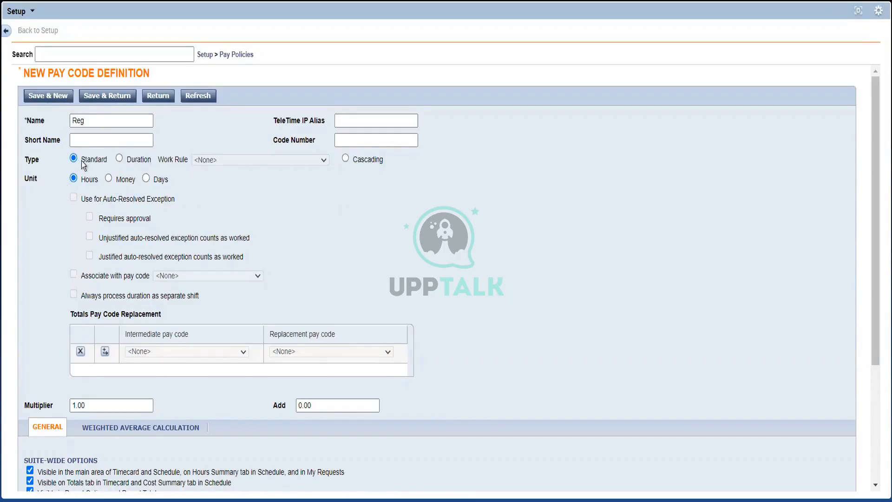
pyautogui.click(120, 159)
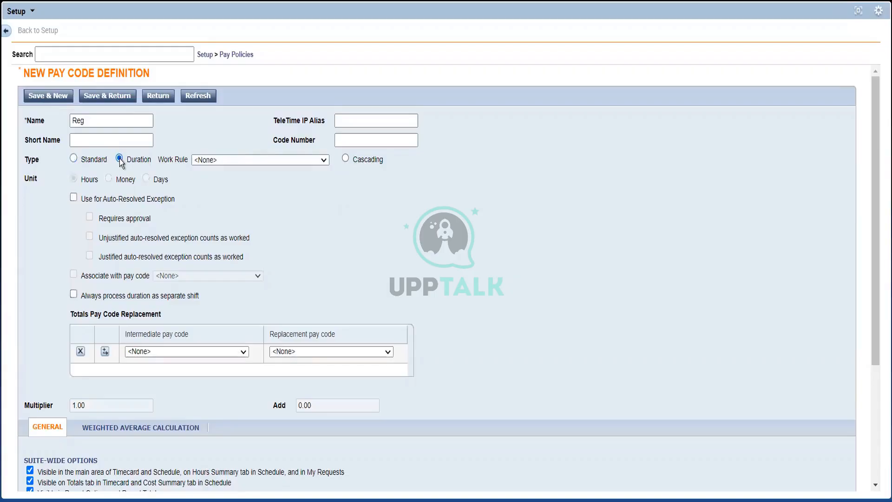
pyautogui.click(345, 159)
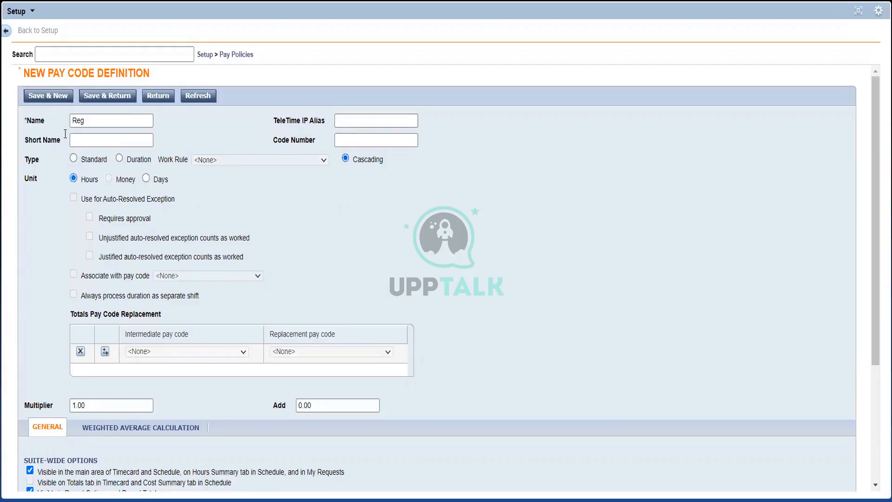
pyautogui.click(74, 159)
pyautogui.tripleClick(91, 163)
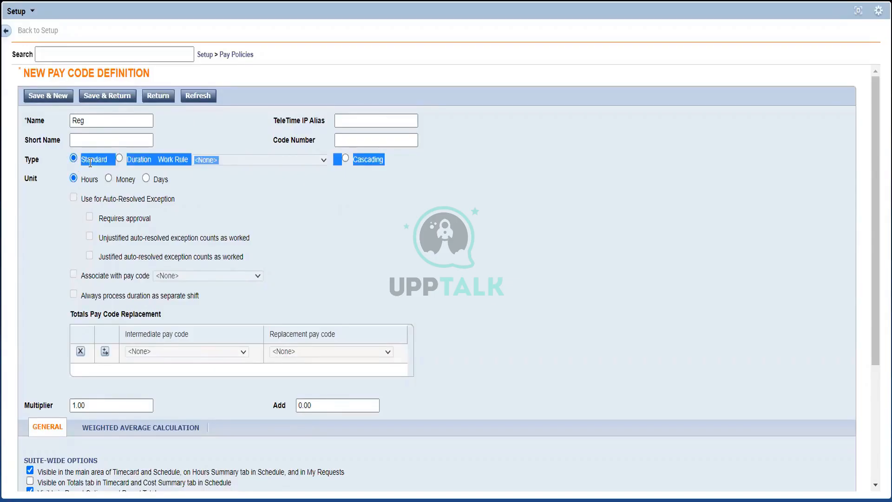
pyautogui.click(90, 162)
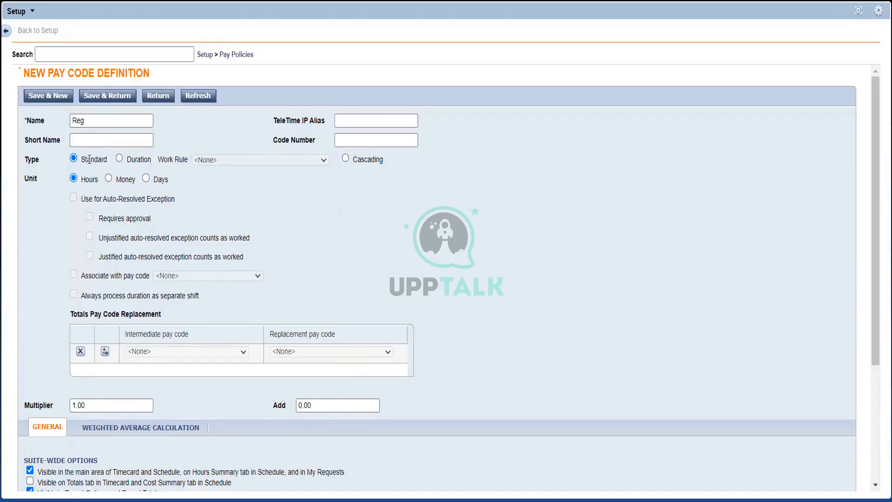
# - Examine the Standard type, the Hours and Money units and the name fields of the Reg pay code
pyautogui.doubleClick(90, 159)
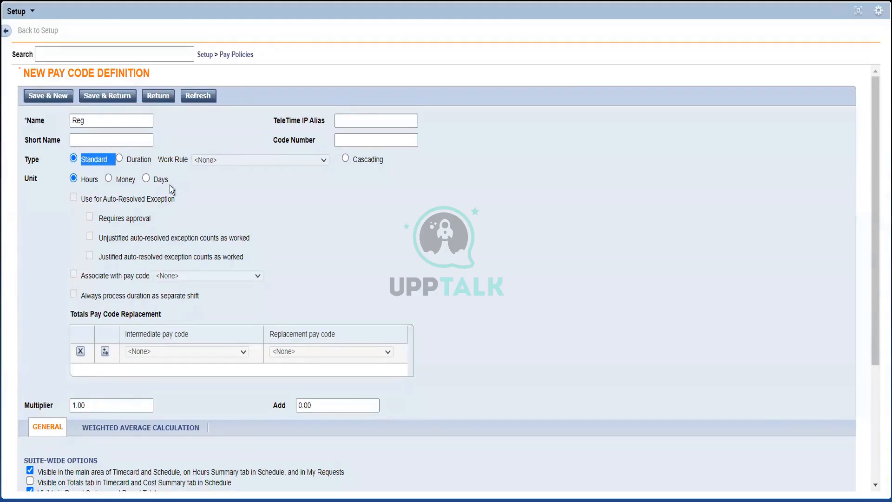
pyautogui.doubleClick(87, 180)
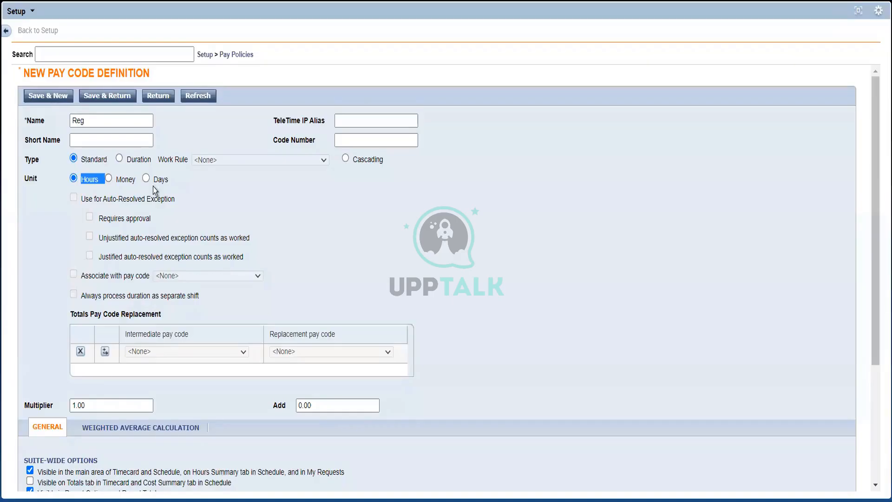
pyautogui.click(127, 182)
pyautogui.click(108, 145)
pyautogui.click(104, 126)
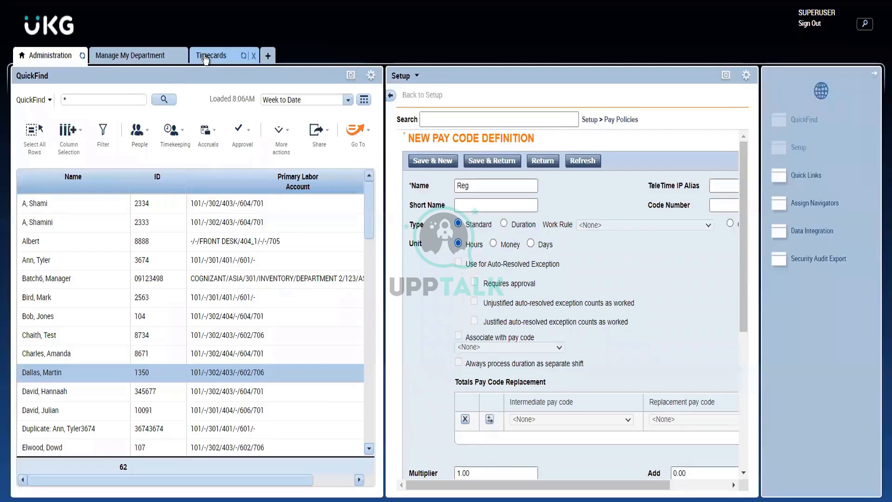
# - Return to the employee's timecard and examine the Mon 10/24 punches and the Tue 10/25 Vacation pay code and amount
pyautogui.click(210, 56)
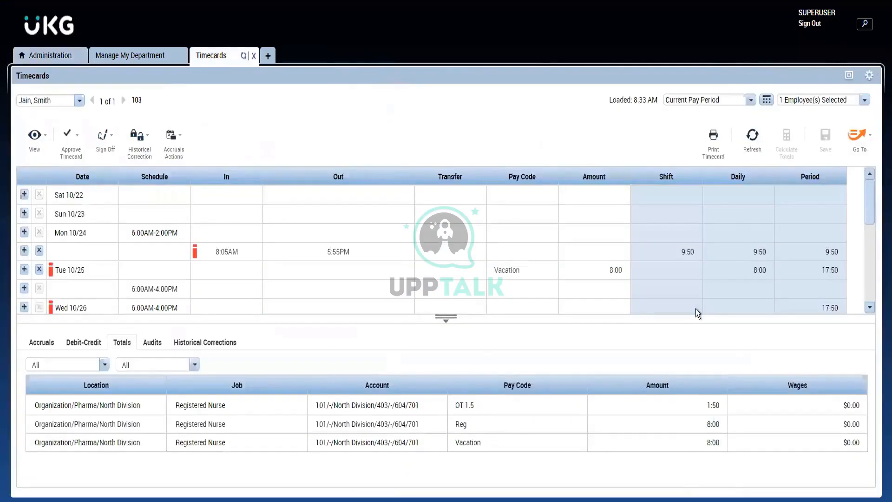
pyautogui.click(222, 250)
pyautogui.click(329, 253)
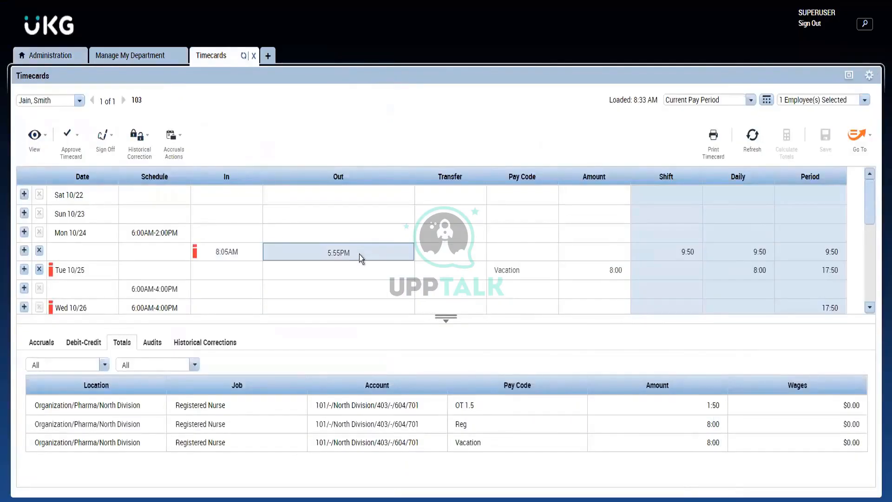
pyautogui.click(453, 270)
pyautogui.click(307, 247)
pyautogui.click(590, 258)
pyautogui.click(594, 278)
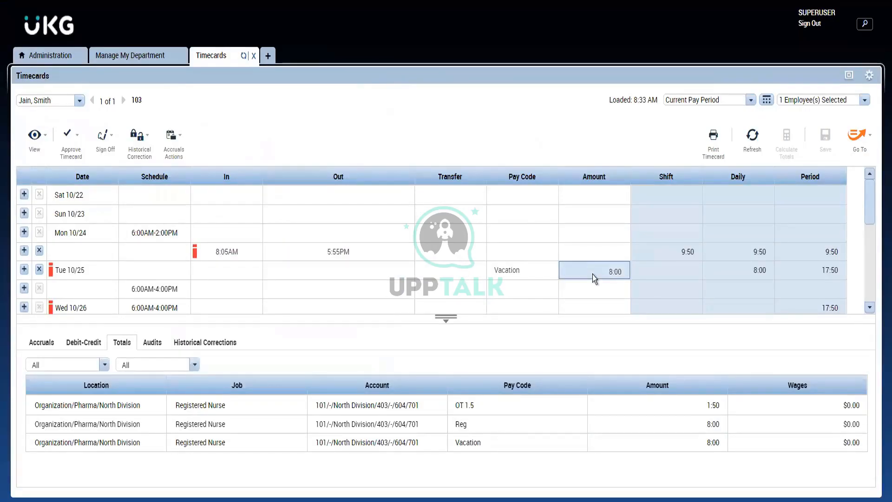
pyautogui.click(544, 262)
pyautogui.click(583, 274)
pyautogui.click(526, 272)
pyautogui.click(600, 275)
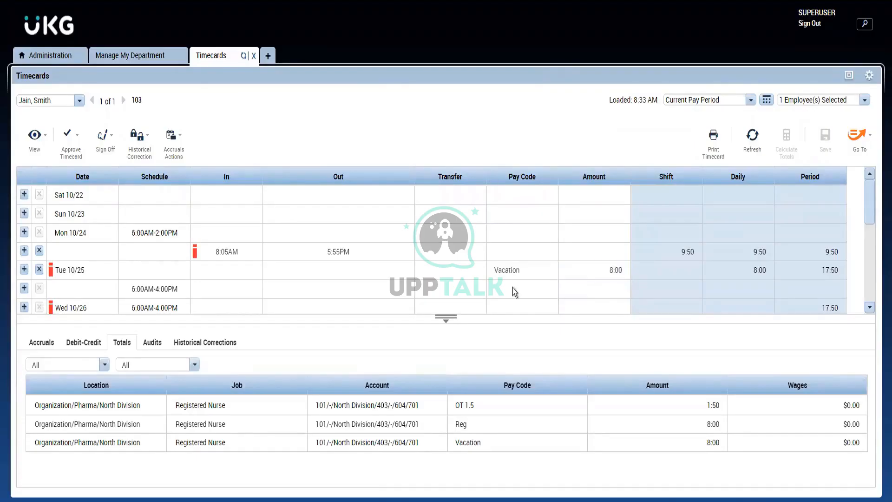
pyautogui.click(384, 250)
# - Return to the unsaved Reg pay code definition, maximize Setup and examine the Multiplier and Add fields
pyautogui.click(132, 56)
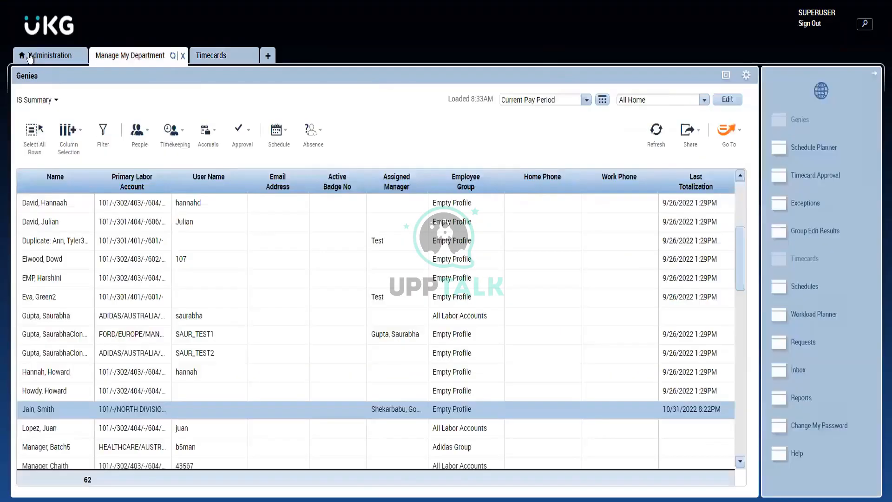
pyautogui.click(39, 57)
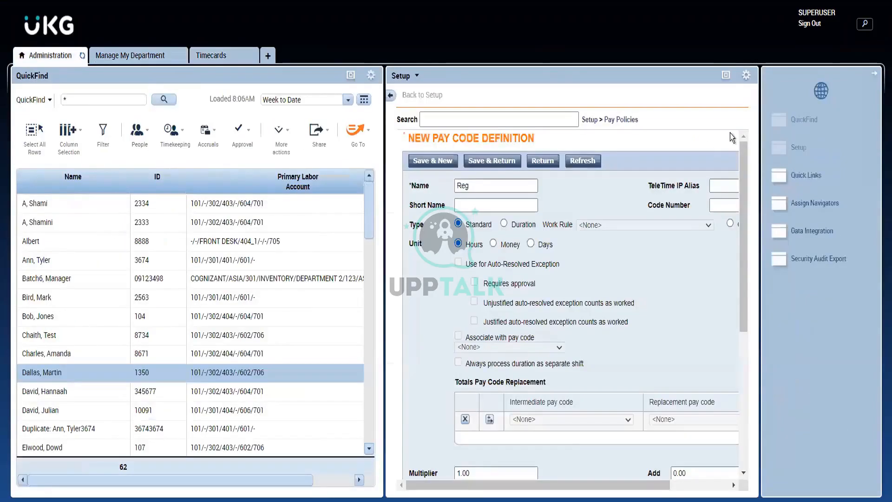
pyautogui.click(724, 75)
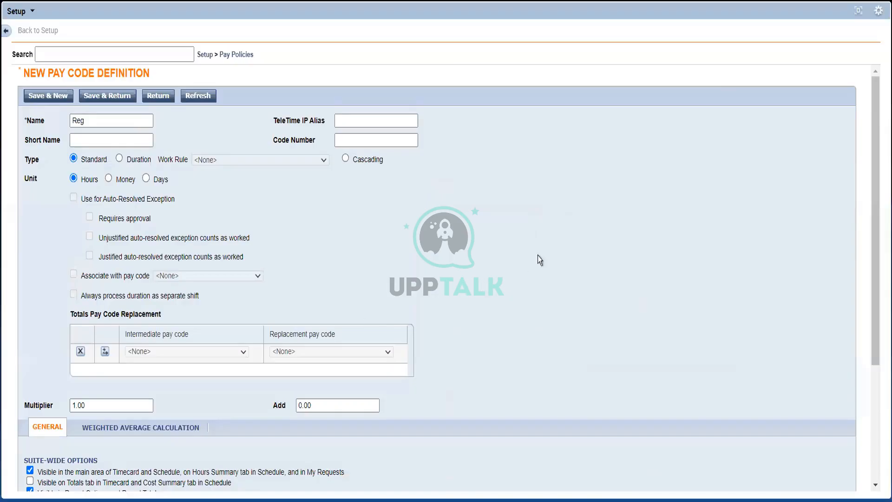
pyautogui.click(118, 408)
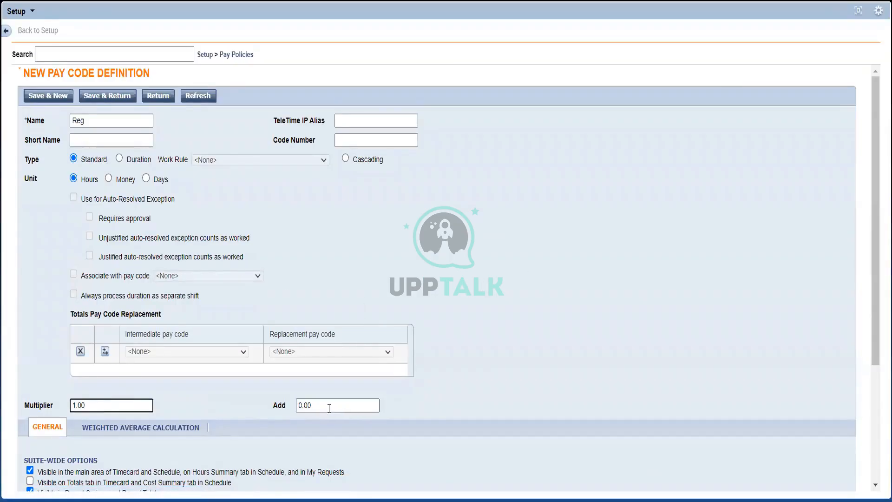
pyautogui.click(329, 407)
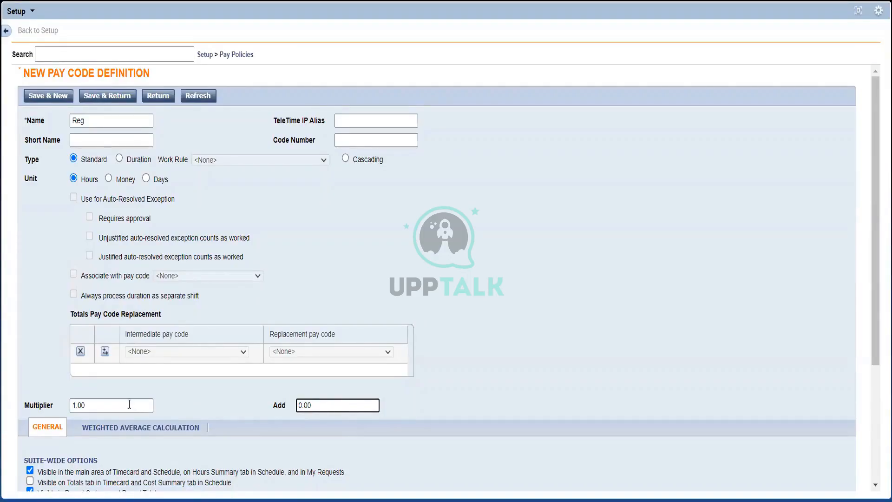
pyautogui.hotkey('shift', 'Tab')
pyautogui.click(208, 406)
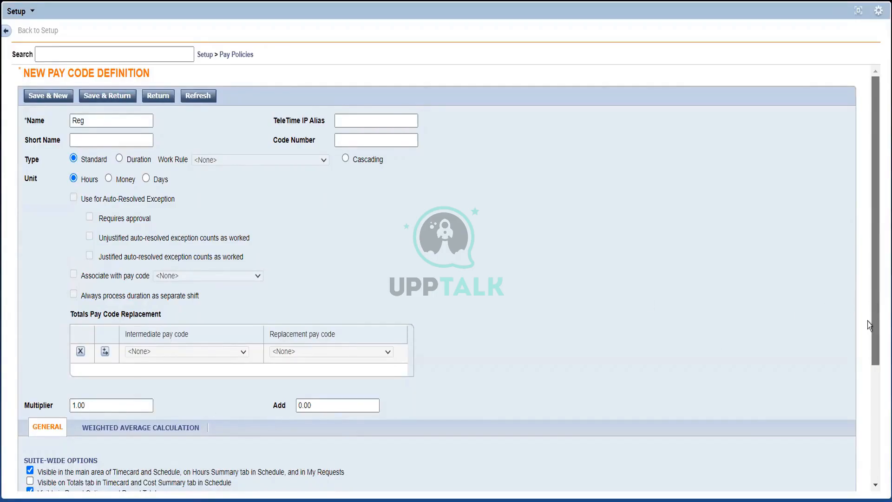
# - Set the Reg pay code's Multiplier to 1.5
pyautogui.scroll(-2, 869, 367)
pyautogui.scroll(-2, 870, 371)
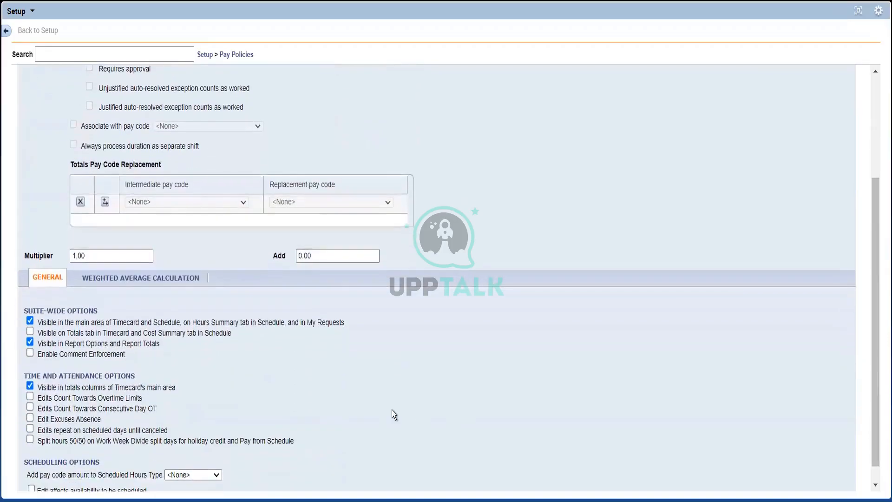
pyautogui.click(106, 256)
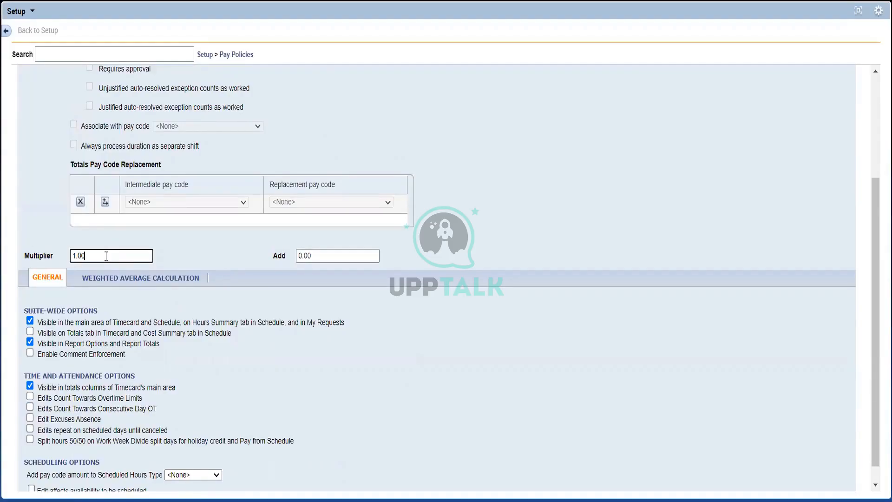
pyautogui.press('BackSpace')
pyautogui.press('BackSpace')
pyautogui.press('BackSpace')
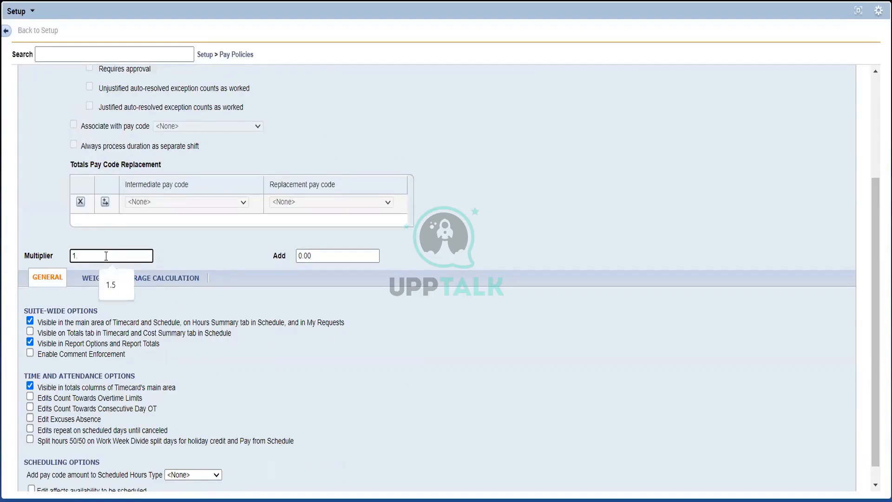
pyautogui.write('.5')
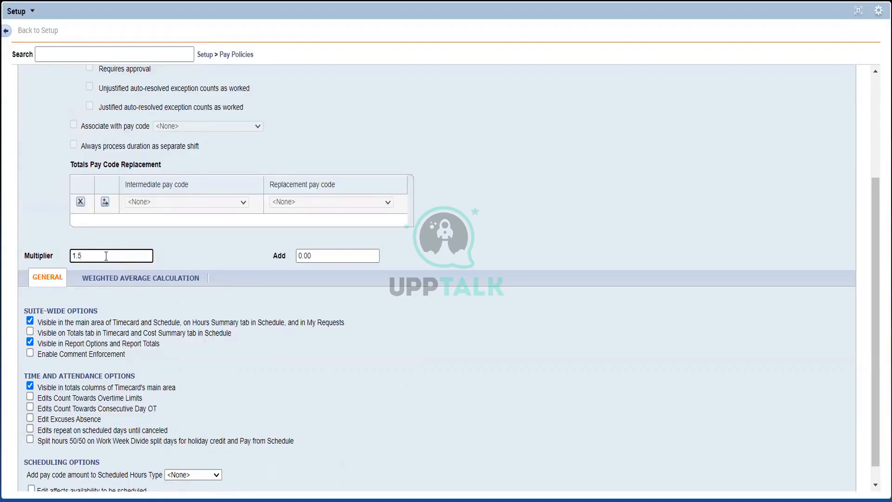
# - Change the Reg pay code's Multiplier to 2.0
pyautogui.press('BackSpace')
pyautogui.press('BackSpace')
pyautogui.press('BackSpace')
pyautogui.write('2')
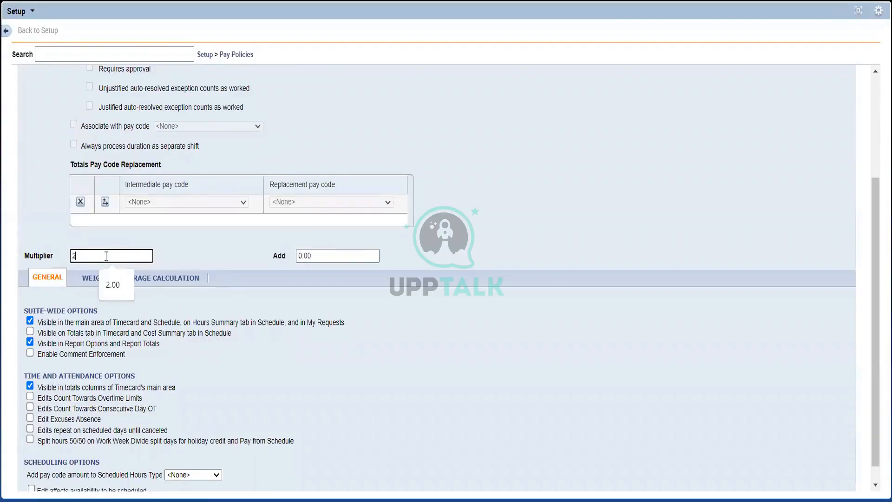
pyautogui.write('.0')
pyautogui.click(252, 252)
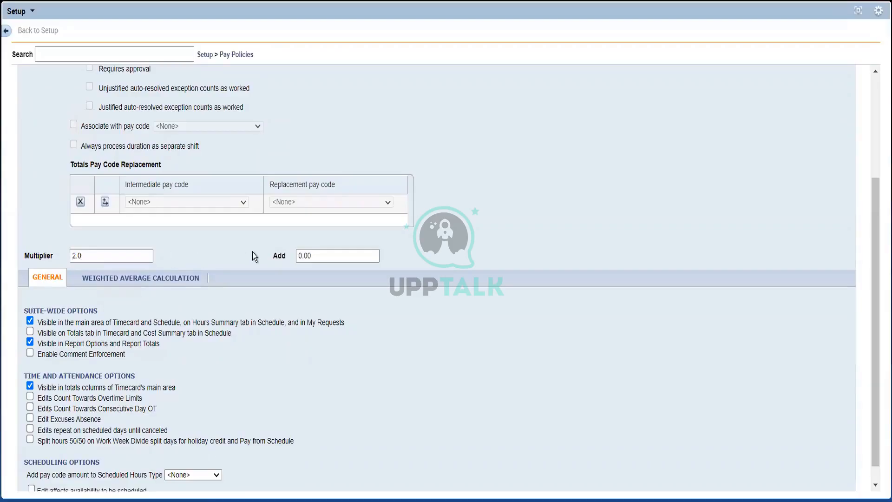
# - Set the Reg pay code's Multiplier back to 1.0
pyautogui.click(126, 258)
pyautogui.press('BackSpace')
pyautogui.press('BackSpace')
pyautogui.press('BackSpace')
pyautogui.write('1')
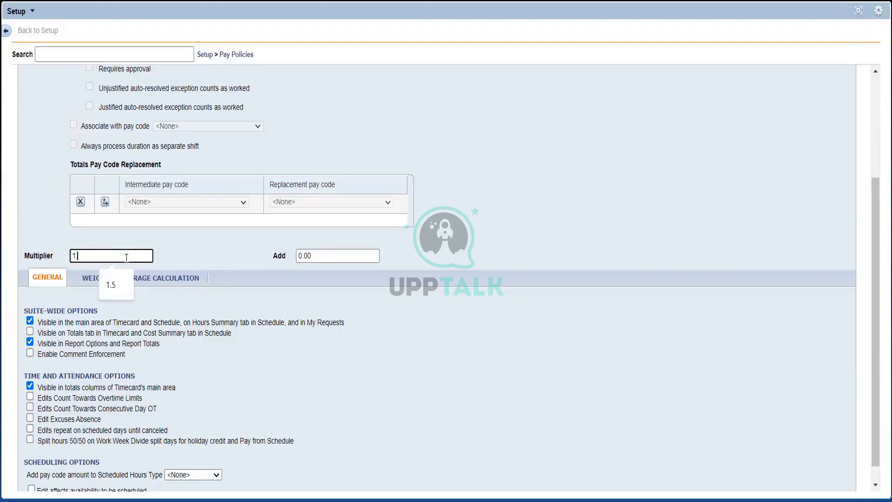
pyautogui.write('.0')
pyautogui.click(154, 262)
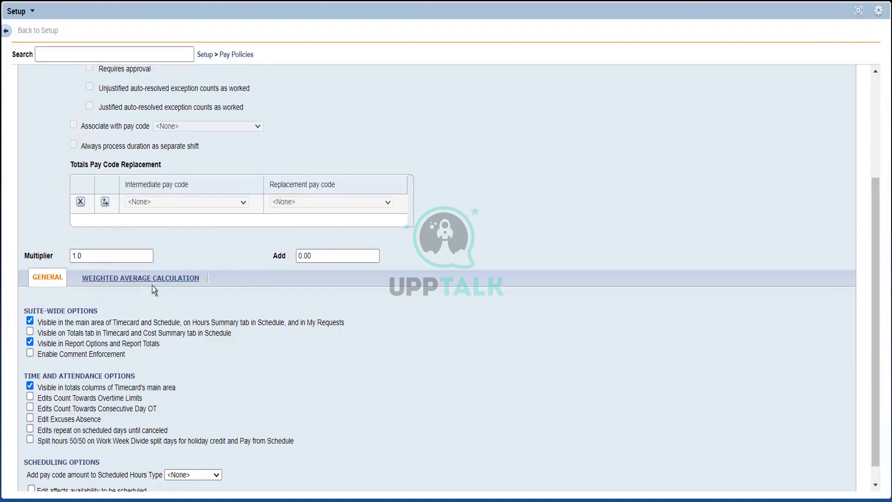
# - Set the Add value of the Reg pay code to 2.00
pyautogui.click(322, 260)
pyautogui.click(207, 245)
pyautogui.click(876, 126)
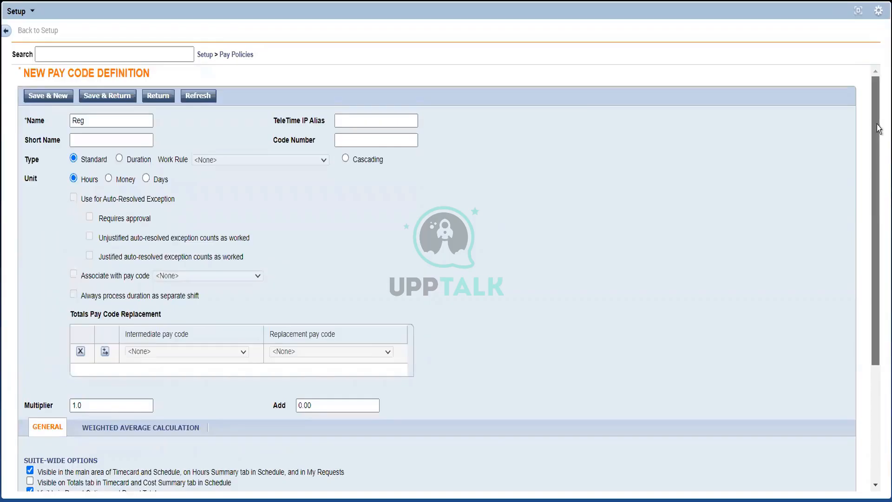
pyautogui.moveTo(876, 124); pyautogui.dragTo(877, 153)
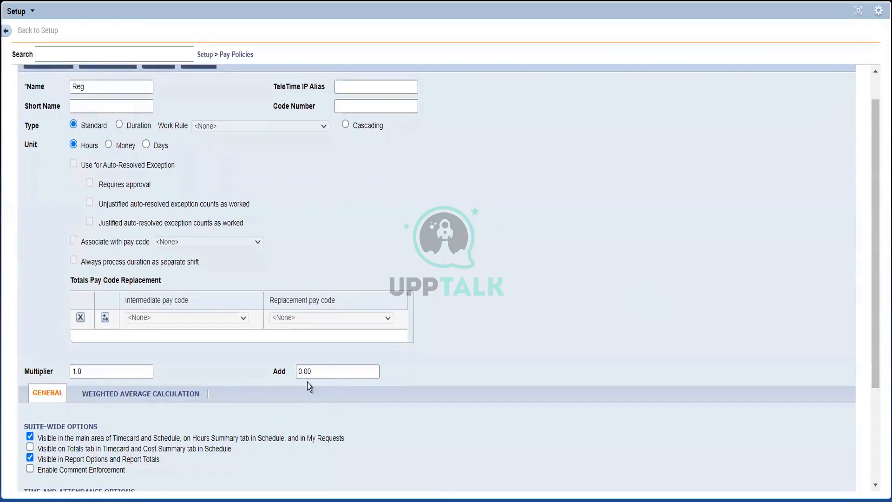
pyautogui.click(322, 371)
pyautogui.doubleClick(322, 372)
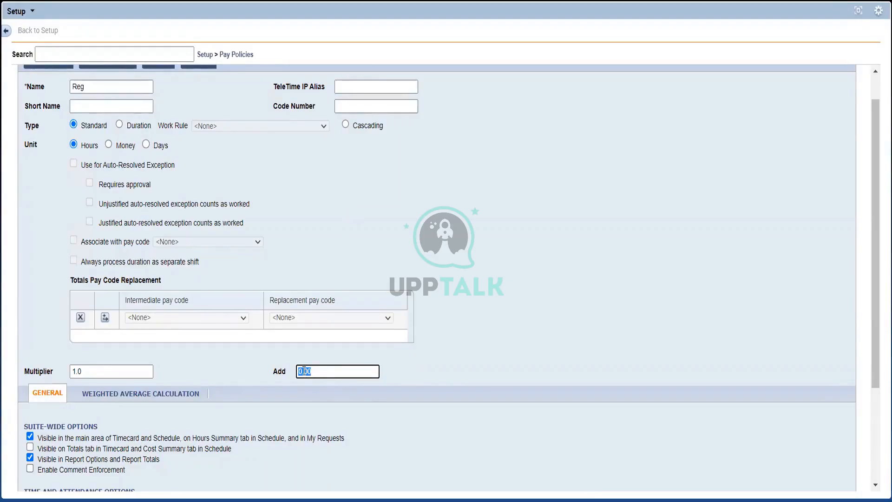
pyautogui.click(303, 370)
pyautogui.press('BackSpace')
pyautogui.write('2')
pyautogui.click(429, 365)
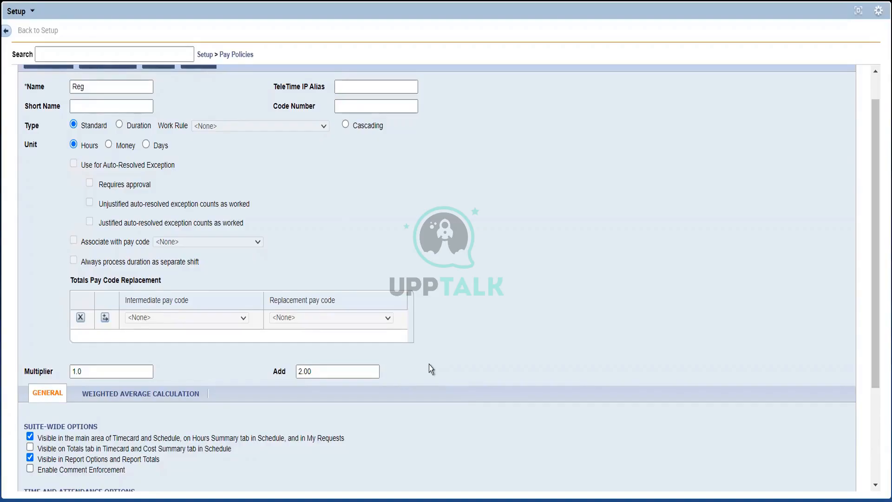
# - Reset the Reg pay code's Add value to 0.00
pyautogui.click(300, 370)
pyautogui.doubleClick(300, 370)
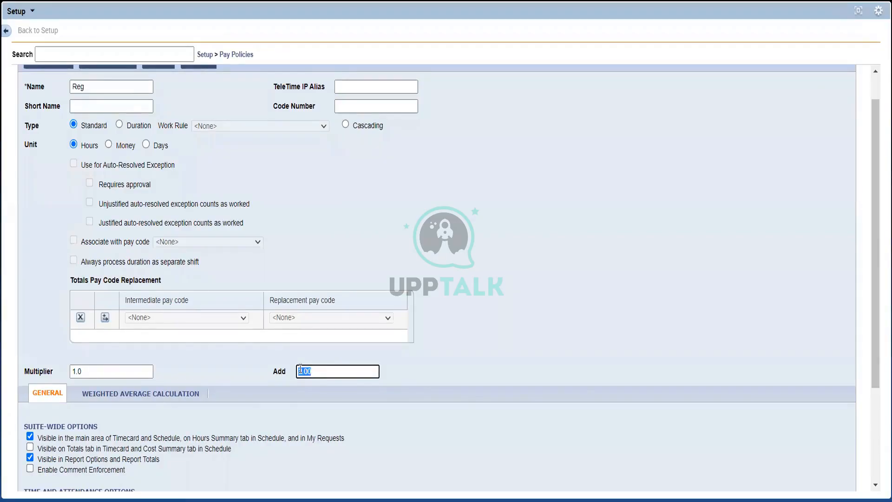
pyautogui.press('BackSpace')
pyautogui.write('0.00')
pyautogui.click(448, 378)
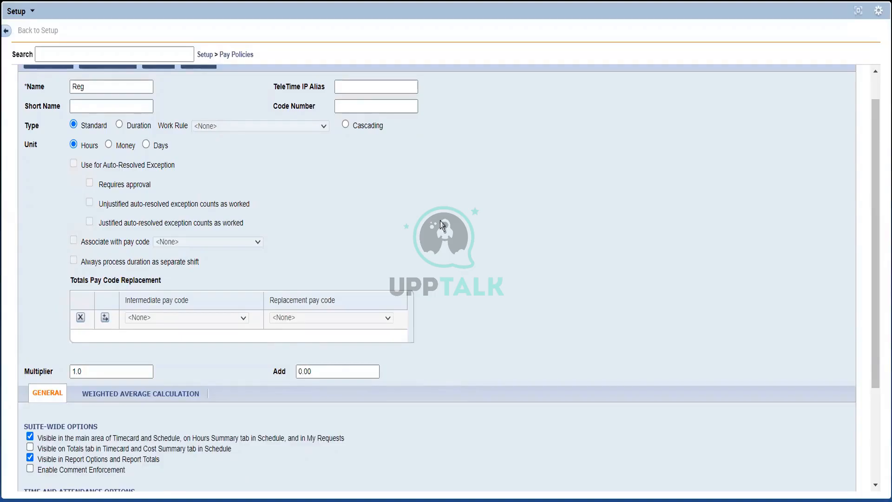
pyautogui.scroll(2, 730, 132)
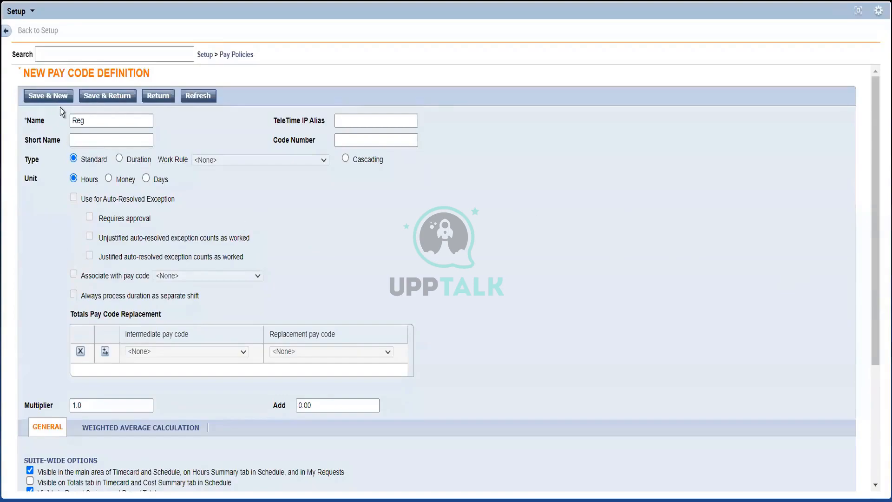
pyautogui.click(113, 98)
# - Switch to the Notepad notes and add the line OT 1.75 below the hire date note
pyautogui.moveTo(182, 0)
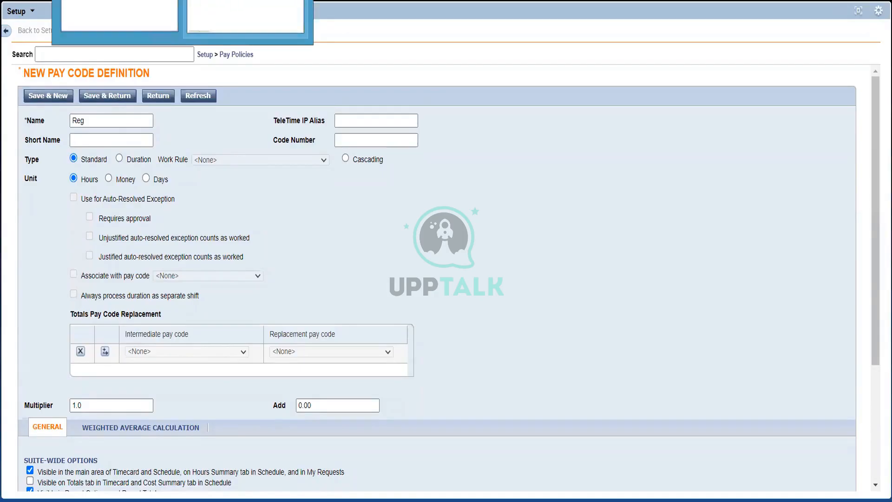
pyautogui.click(241, 16)
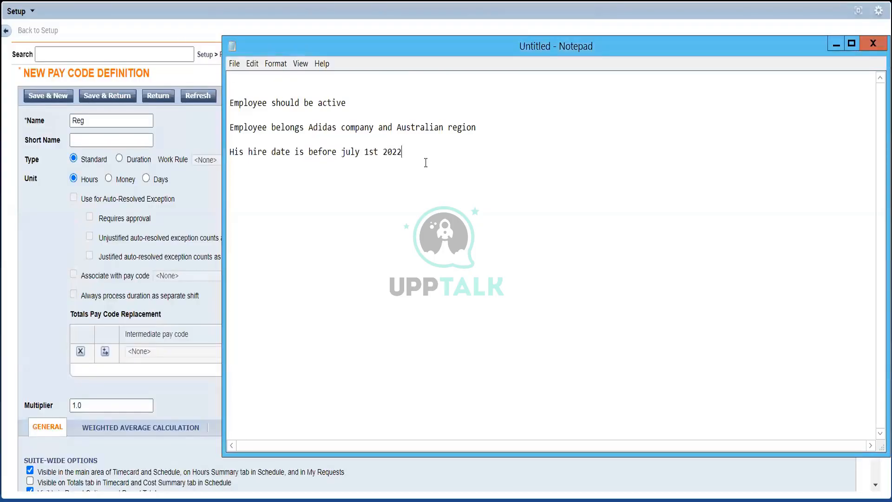
pyautogui.write('\\')
pyautogui.press('Return')
# - Add the line OT 3.0 below OT 1.75 in the notes
pyautogui.press('Return')
pyautogui.press('Return')
pyautogui.press('BackSpace')
pyautogui.write('OT 1.75')
pyautogui.press('Return')
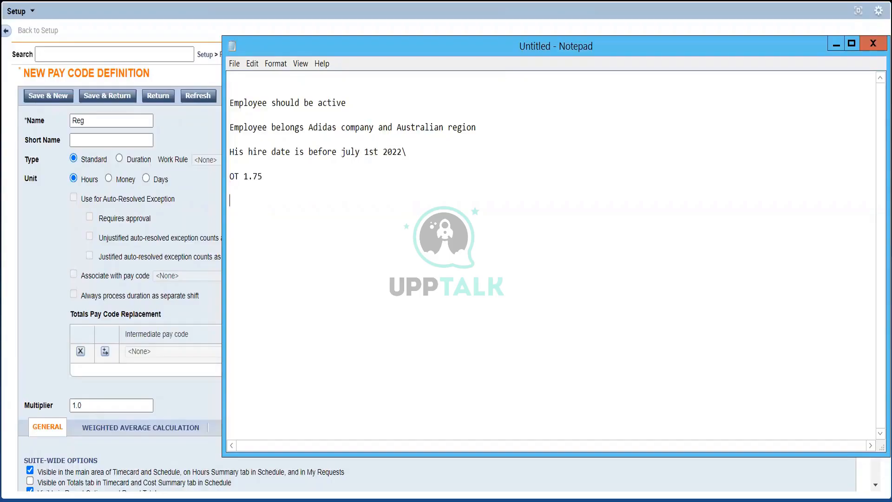
pyautogui.write(')')
pyautogui.press('BackSpace')
pyautogui.write('OT 3.0')
# - Return to the pay code definition in UKG, set its unit to Money and rename it On Call
pyautogui.click(90, 159)
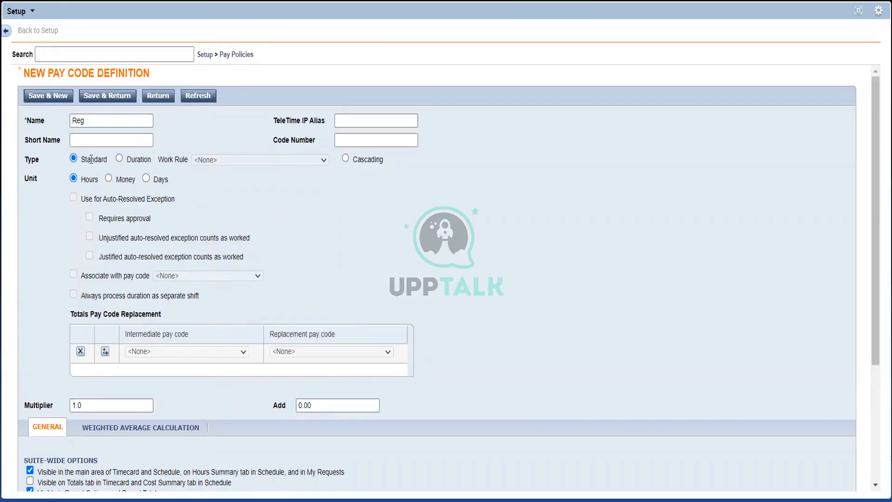
pyautogui.doubleClick(51, 404)
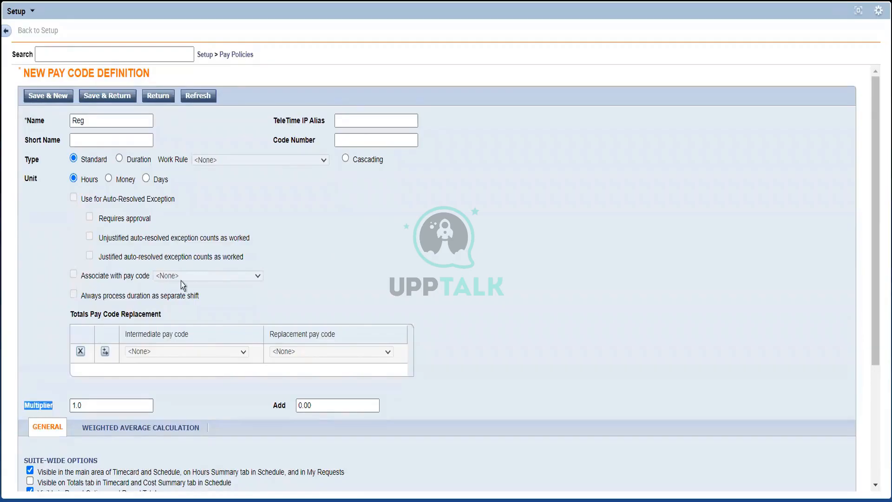
pyautogui.click(258, 217)
pyautogui.click(108, 178)
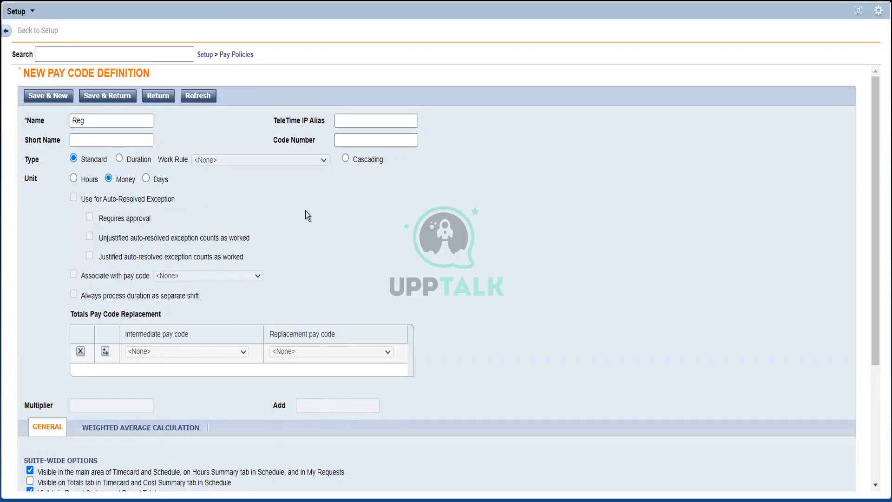
pyautogui.doubleClick(123, 121)
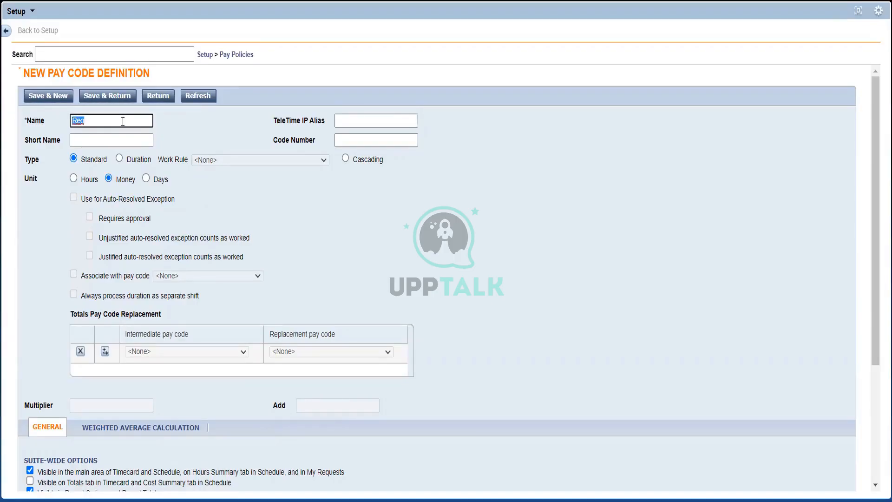
pyautogui.write('On Call')
# - Return to the employee's timecard and change the Tue 10/25 pay code to BONUS
pyautogui.click(853, 13)
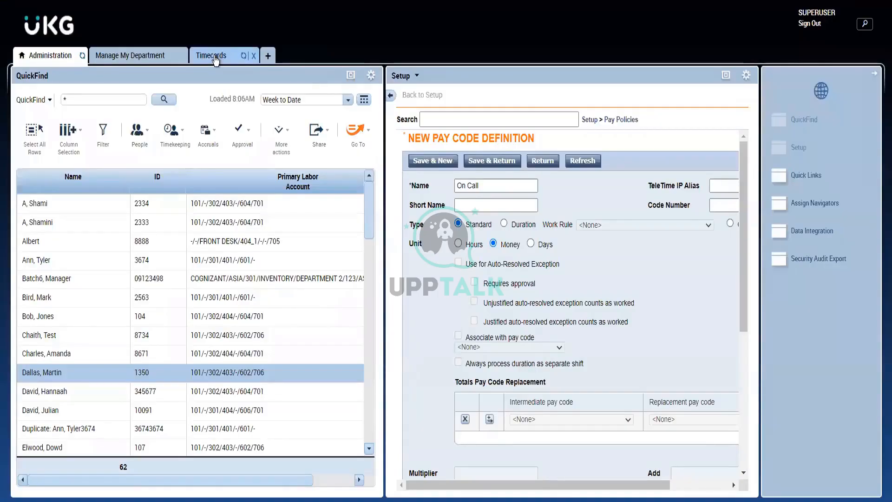
pyautogui.click(214, 57)
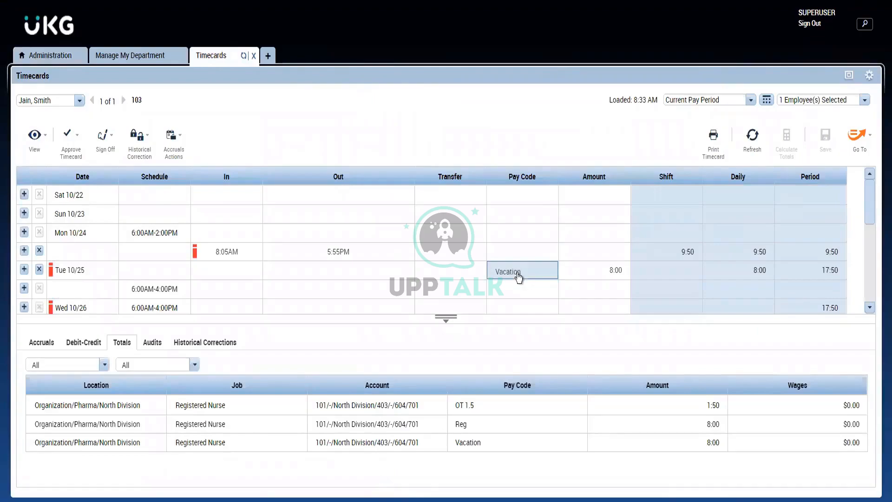
pyautogui.click(517, 273)
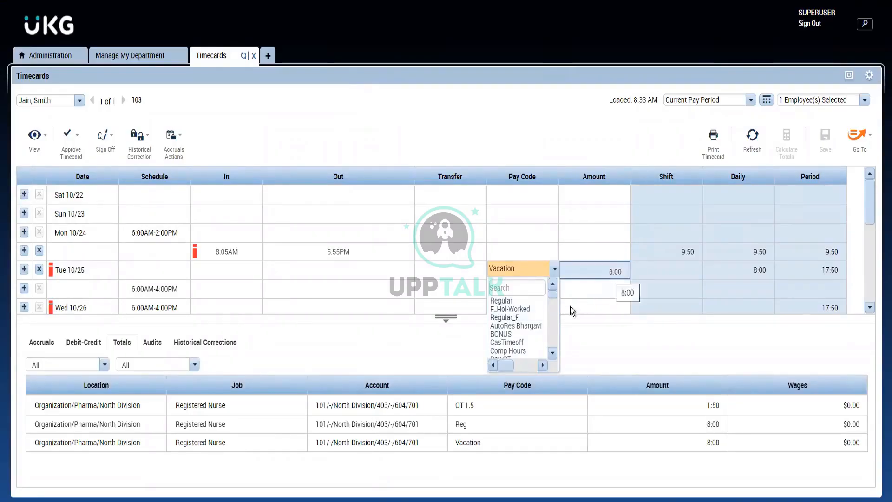
pyautogui.click(520, 334)
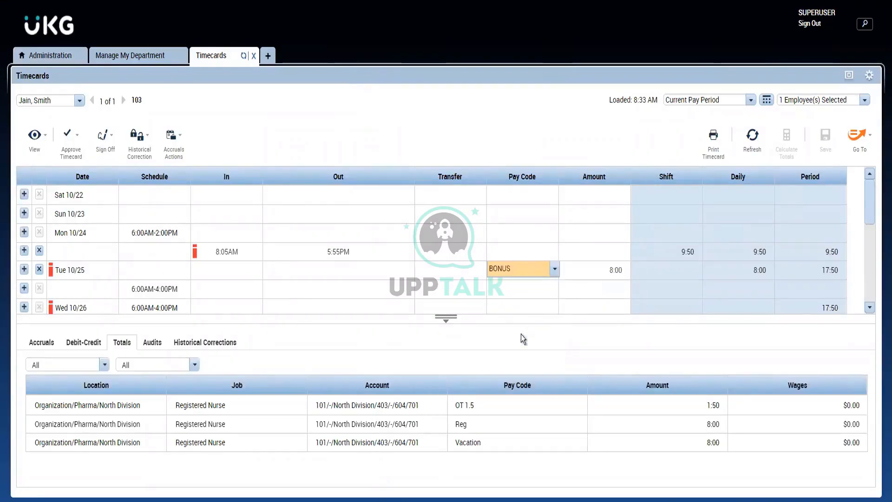
# - Set the Tue 10/25 BONUS amount to $10.00 and save the timecard
pyautogui.click(614, 270)
pyautogui.press('BackSpace')
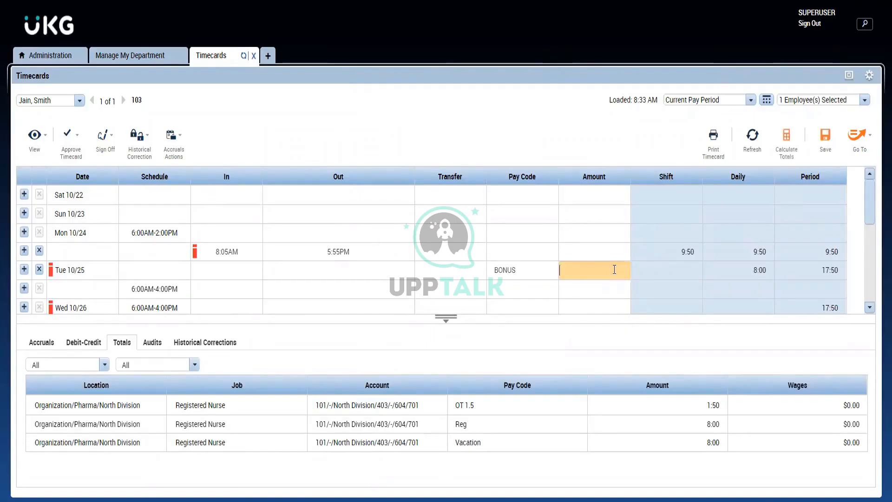
pyautogui.write('10')
pyautogui.press('Return')
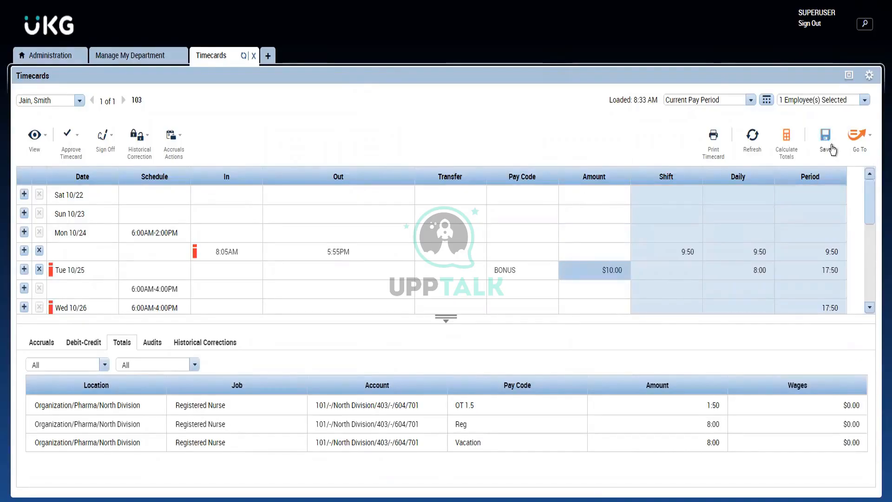
pyautogui.click(831, 149)
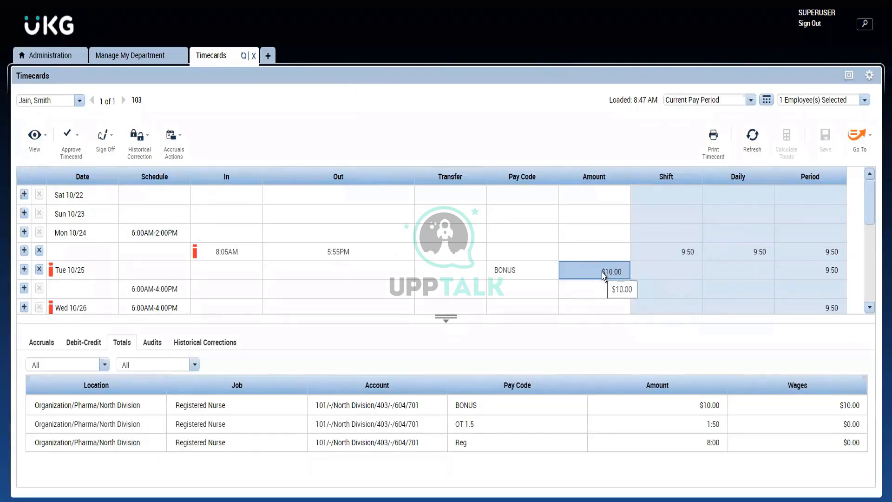
# - Return to the unsaved On Call pay code definition in Administration and maximize Setup
pyautogui.hotkey('alt', 'Tab')
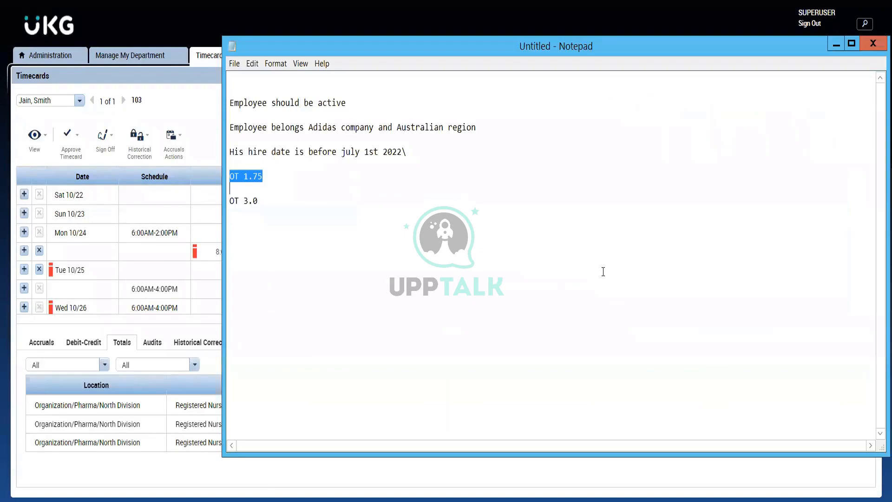
pyautogui.hotkey('alt', 'Tab')
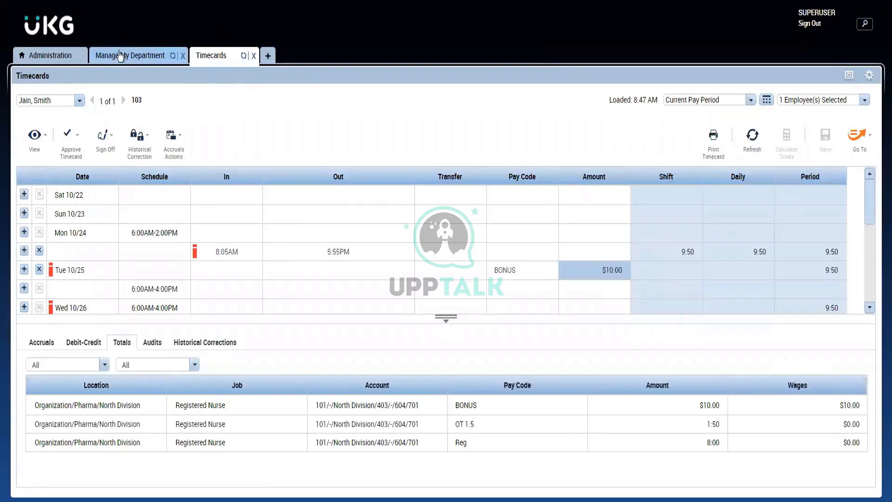
pyautogui.click(122, 59)
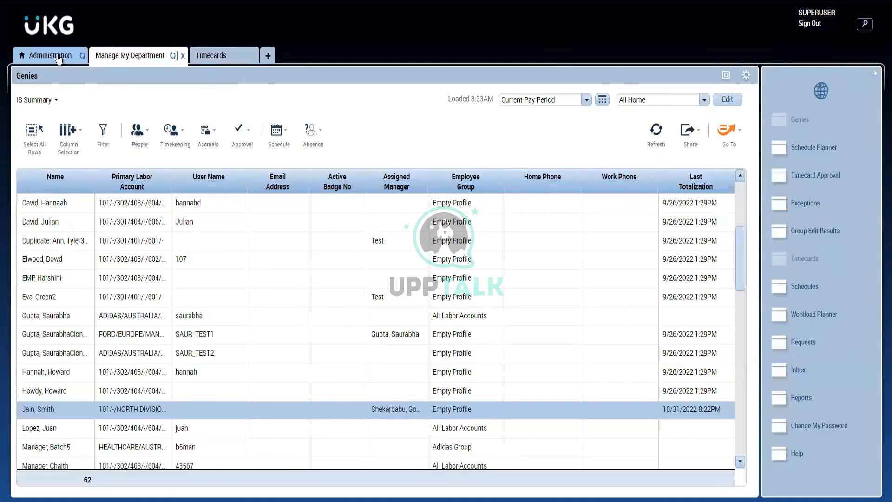
pyautogui.click(59, 57)
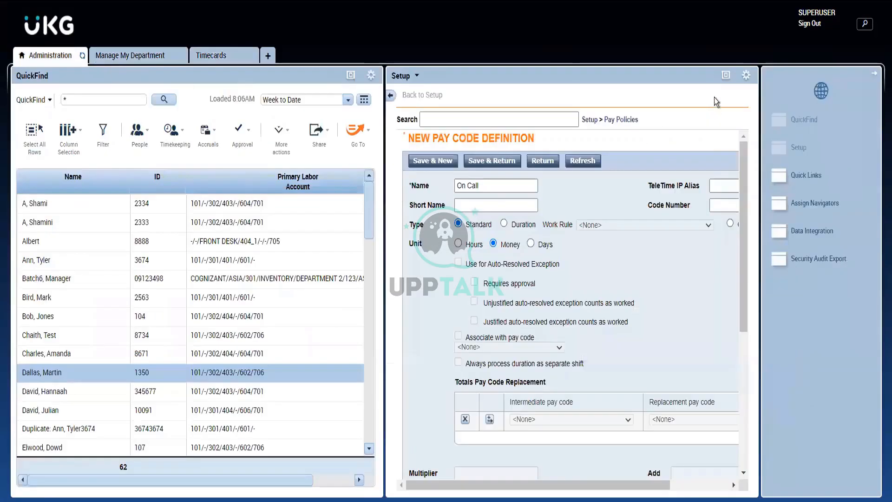
pyautogui.click(726, 74)
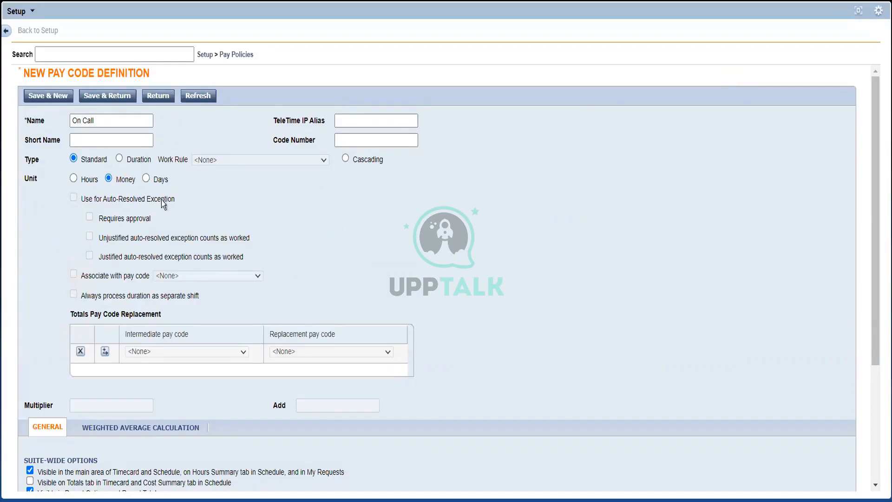
# - Try the Days and Money units before choosing Hours, and switch the On Call pay code's type to Duration and finally Cascading
pyautogui.click(146, 180)
pyautogui.click(74, 179)
pyautogui.click(109, 179)
pyautogui.click(74, 179)
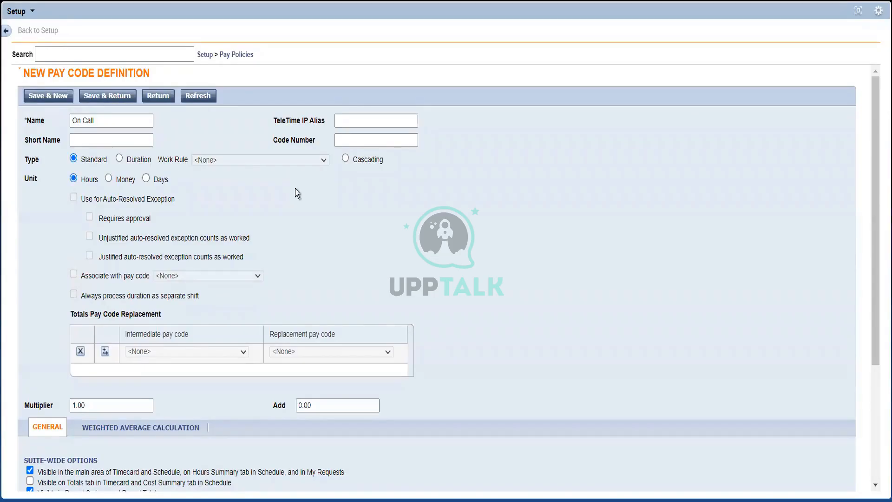
pyautogui.click(120, 159)
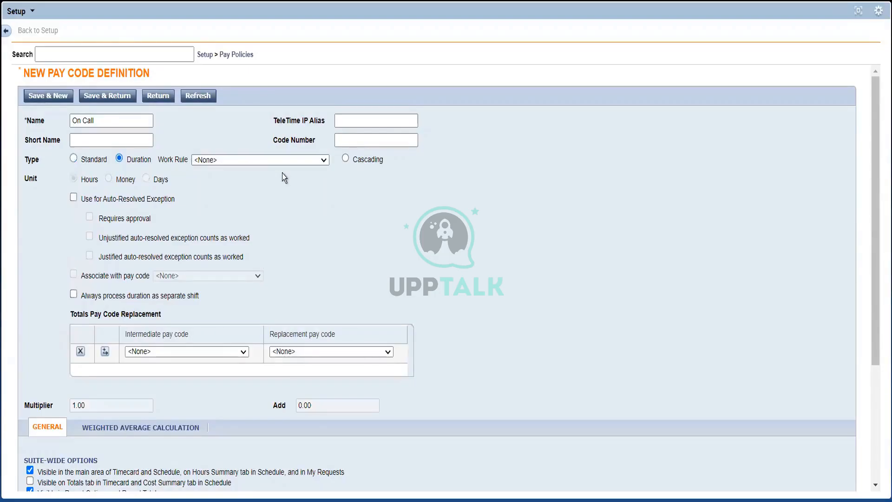
pyautogui.click(345, 159)
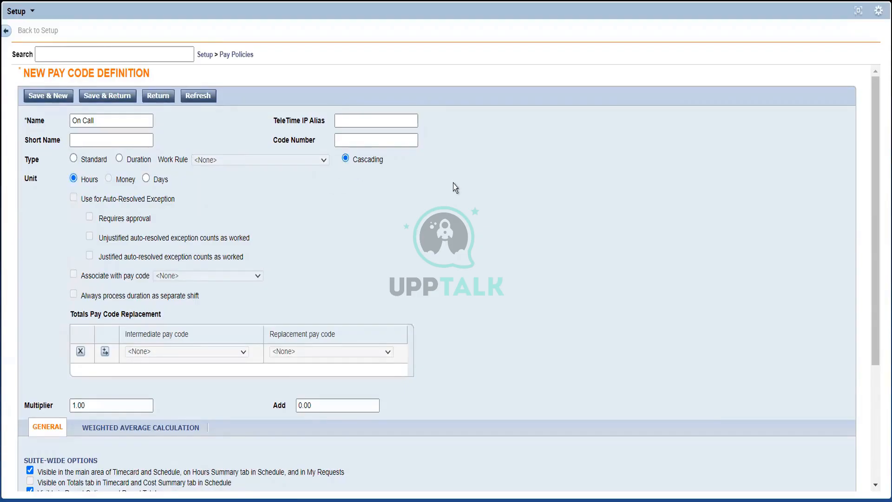
# - Set the On Call pay code's type to Standard, and list the Pay Policies with the Work Rule Building Blocks heading highlighted
pyautogui.click(383, 140)
pyautogui.click(80, 158)
pyautogui.click(237, 59)
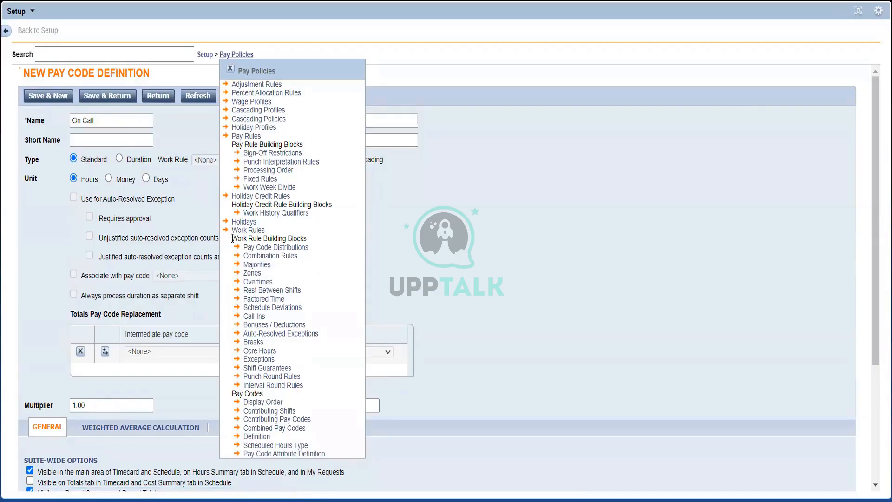
pyautogui.moveTo(233, 238); pyautogui.dragTo(305, 240)
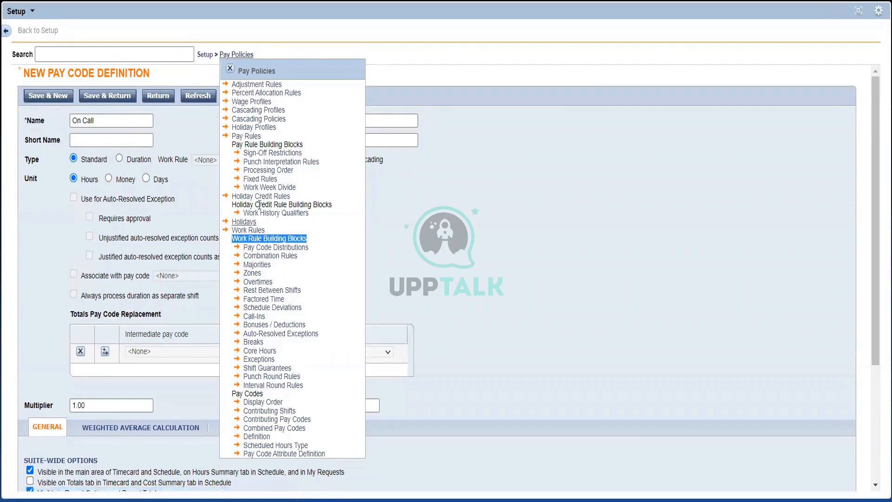
pyautogui.click(520, 143)
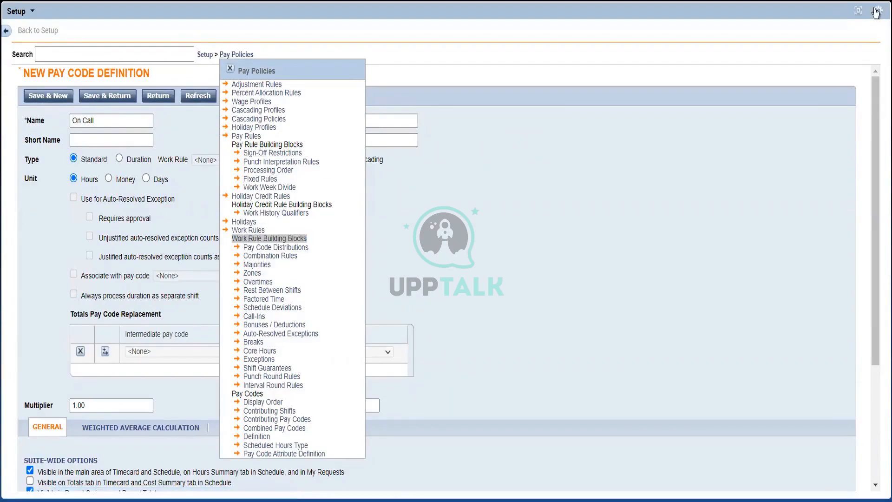
# - Restore the Setup pane to normal size and select the empty schedule cell below Mon 10/24 in the employee's timecard
pyautogui.click(855, 11)
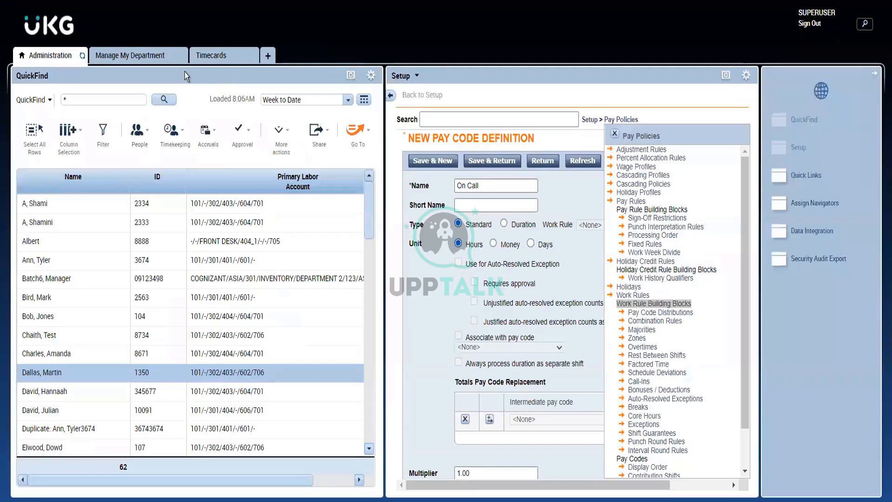
pyautogui.click(211, 58)
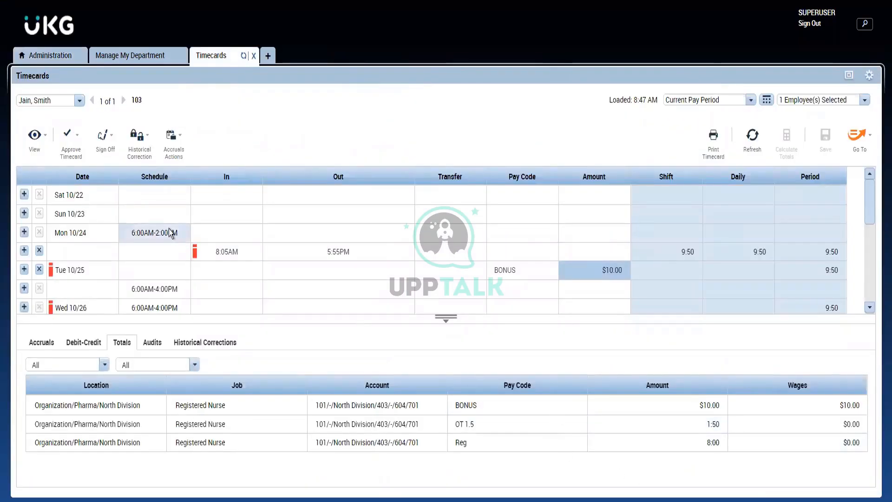
pyautogui.click(155, 249)
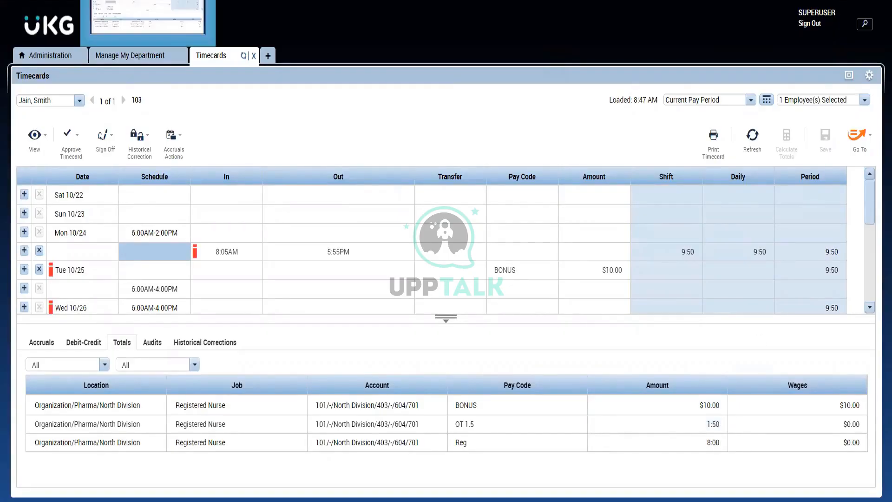
# - Switch to the Notepad notes and add the line "Payrule Name : Aus FT" below OT 3.0
pyautogui.moveTo(182, 1)
pyautogui.click(126, 16)
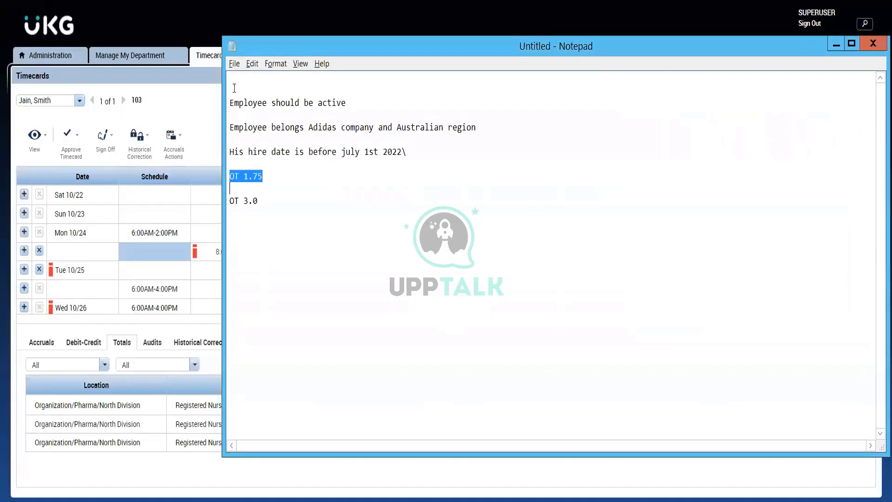
pyautogui.click(284, 199)
pyautogui.doubleClick(284, 200)
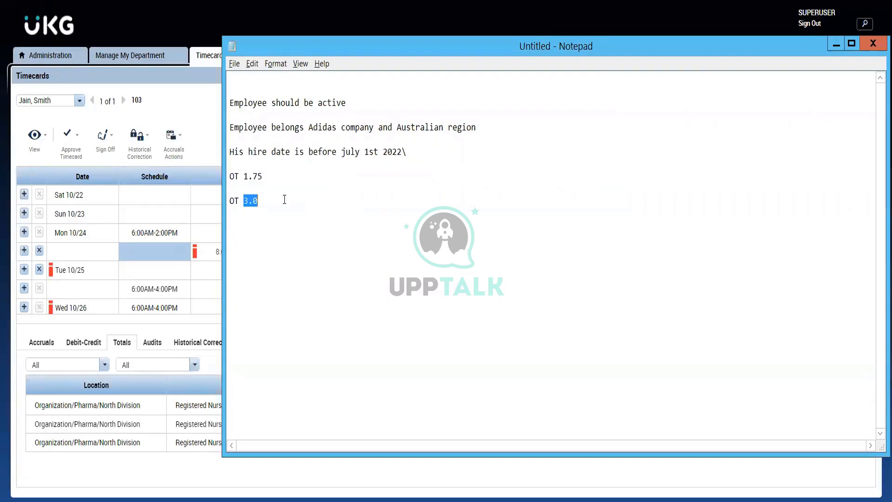
pyautogui.click(284, 200)
pyautogui.press('Return')
pyautogui.press('Return')
pyautogui.write('Payrule Name : ')
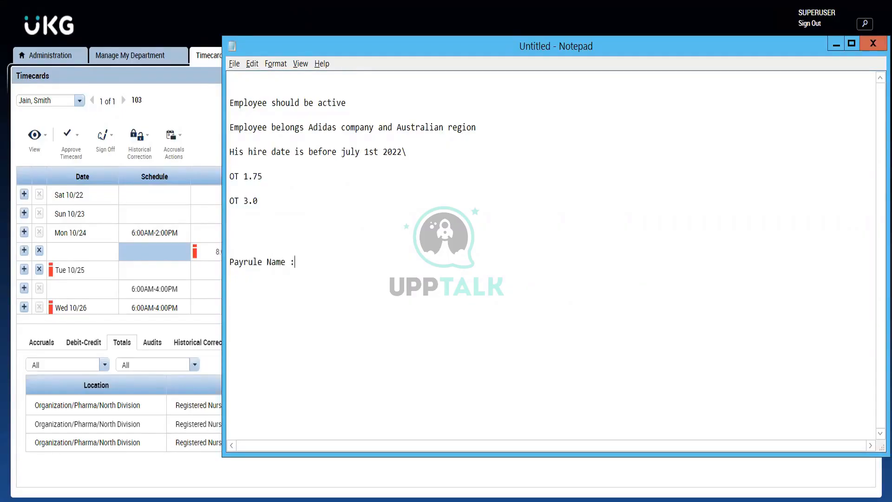
pyautogui.write('Aus FT')
# - Add a "Conditions" heading under the Aus FT pay rule name
pyautogui.press('Return')
pyautogui.write('Conditions')
pyautogui.press('Return')
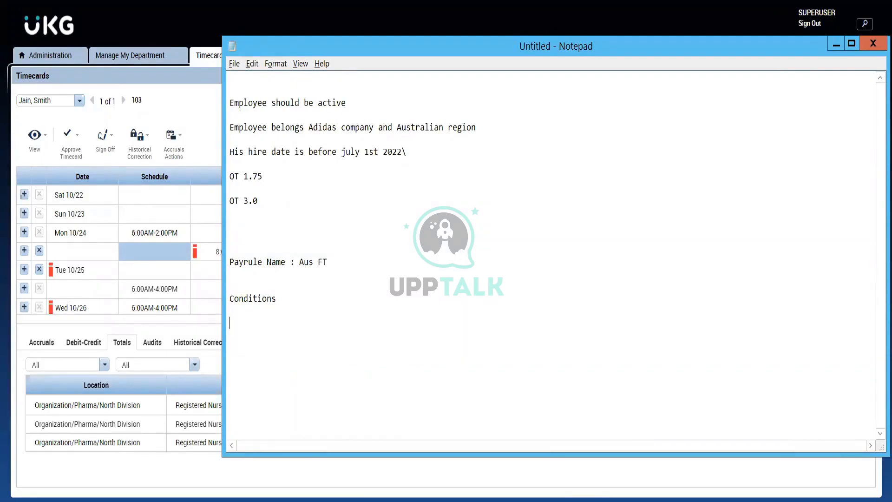
# - Start the first condition with "Mon-Fri -> First 6 hours is Regular"
pyautogui.write('Mon-Fri -')
pyautogui.write('> First 6 hours is R')
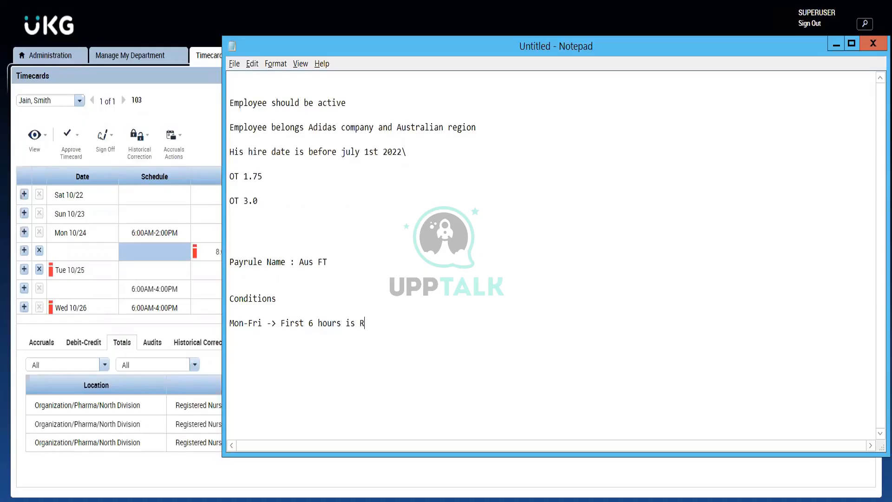
pyautogui.write('egular, 6-8 hours is OT 1.')
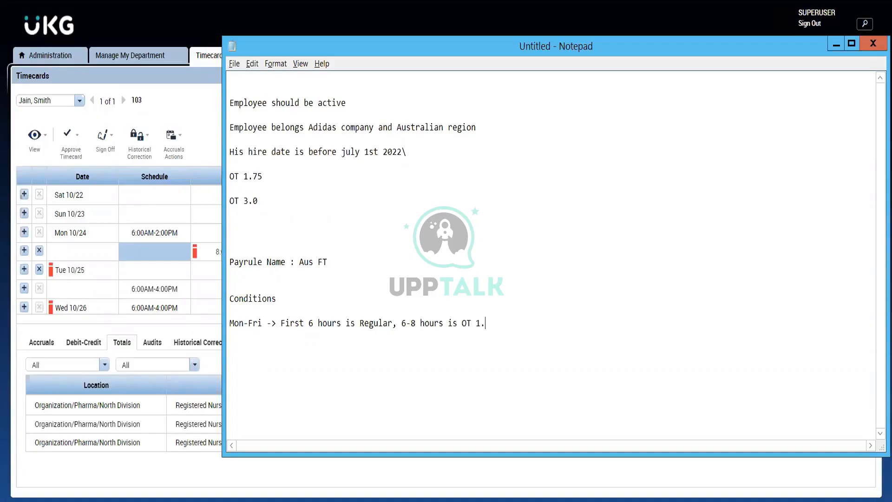
pyautogui.write('5, ABove')
# - Complete the Mon-Fri condition with ", Above 8 is OT 2.0"
pyautogui.press('BackSpace')
pyautogui.press('BackSpace')
pyautogui.press('BackSpace')
pyautogui.press('BackSpace')
pyautogui.press('BackSpace')
pyautogui.press('BackSpace')
pyautogui.write('Above 8 is OT 2.0')
pyautogui.doubleClick(295, 321)
pyautogui.click(295, 320)
# - Start a second condition reading "Sat -> First 3 hours is Reg," below the Mon-Fri line
pyautogui.press('Return')
pyautogui.write('Sa')
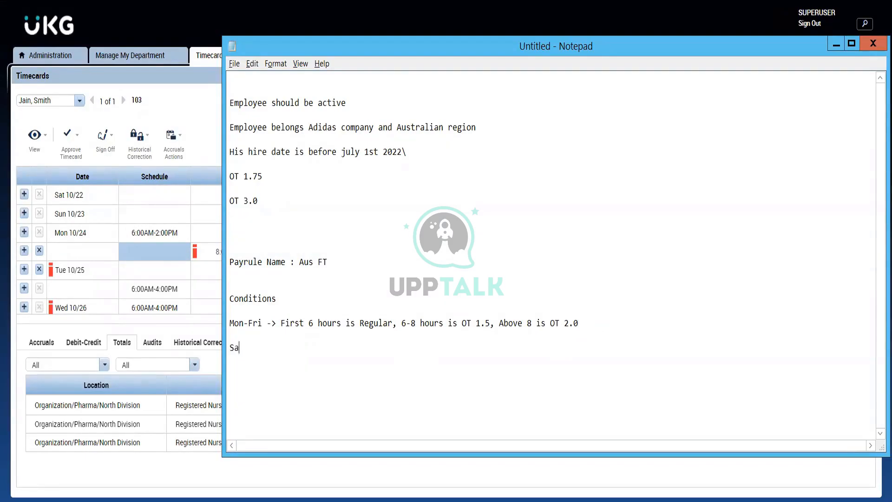
pyautogui.write('t -> First 3 hours is Reg,')
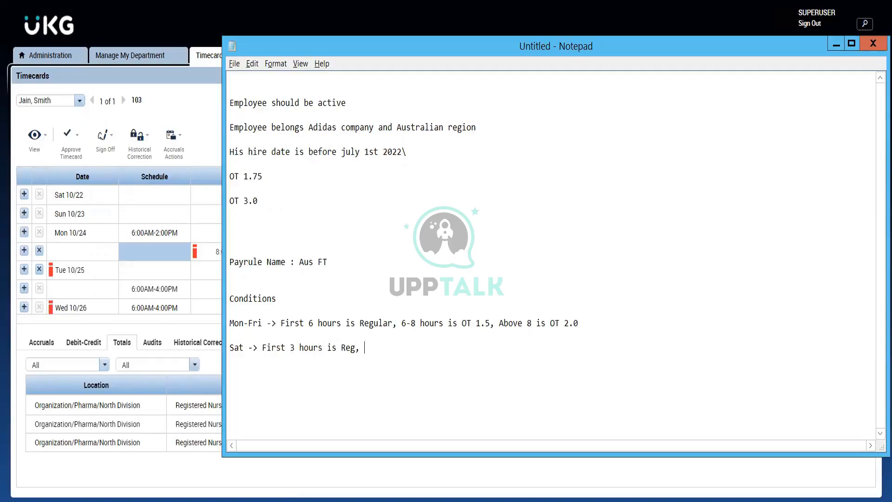
pyautogui.write(' 3-8 hours is OT 1.5, Above ')
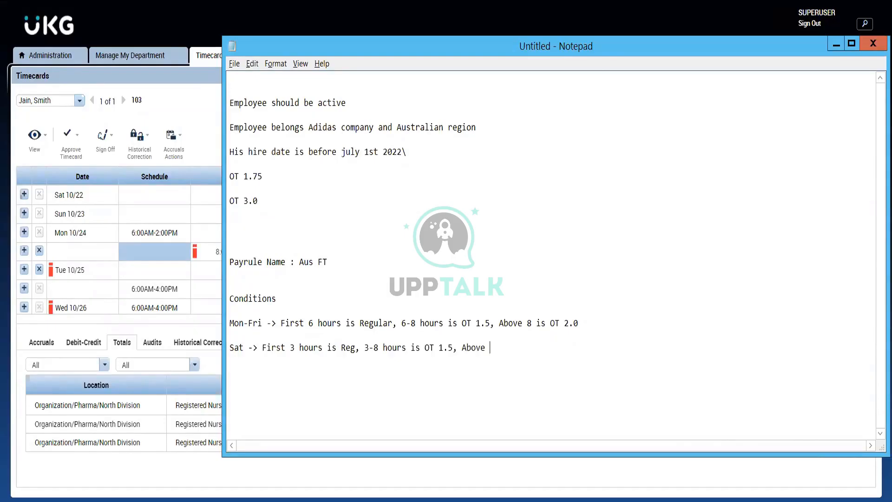
pyautogui.write('8 hours')
# - Correct the Sat OT 1.5 range to 3-6 hours and complete the condition with ", Above 6 hours is OT 2.0"
pyautogui.click(379, 348)
pyautogui.press('BackSpace')
pyautogui.write('6')
pyautogui.click(494, 349)
pyautogui.press('BackSpace')
pyautogui.write('6 hours is OT 2.0')
# - Add a third condition reading "Sun -> All the hours worked are OT 2.0"
pyautogui.press('Return')
pyautogui.write('Sun')
pyautogui.write('-> All')
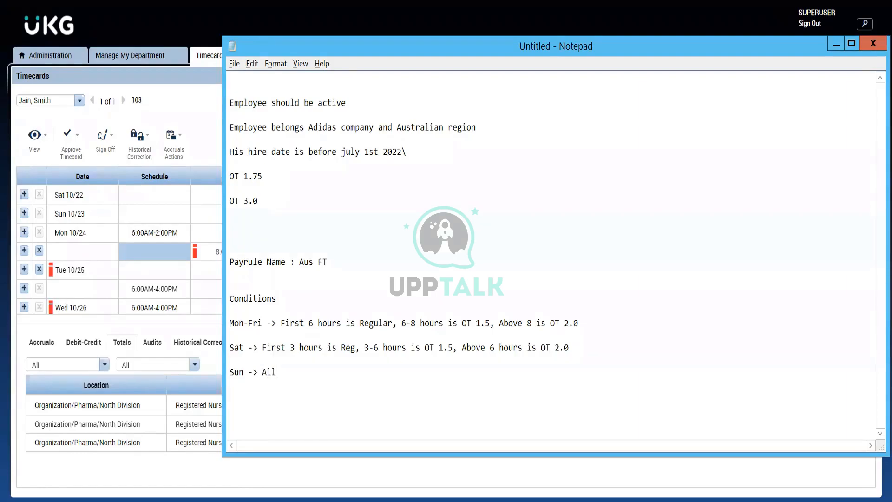
pyautogui.write(' the hours worked ar')
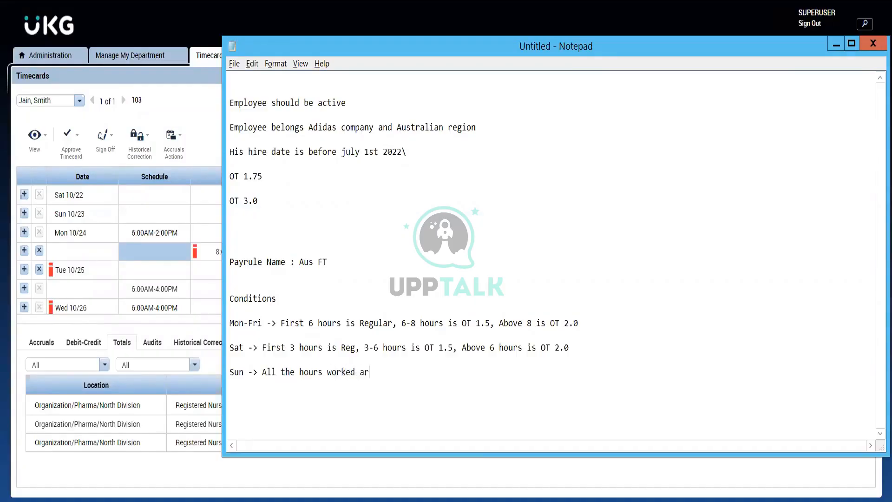
pyautogui.write('e OT 2.0')
# - Review the Mon-Fri and Sun conditions by highlighting each line in turn
pyautogui.moveTo(579, 323); pyautogui.dragTo(228, 323)
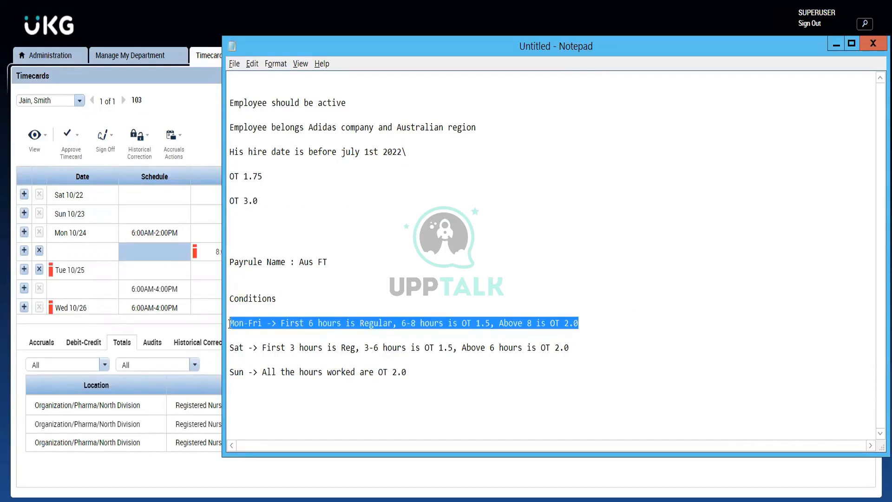
pyautogui.click(249, 346)
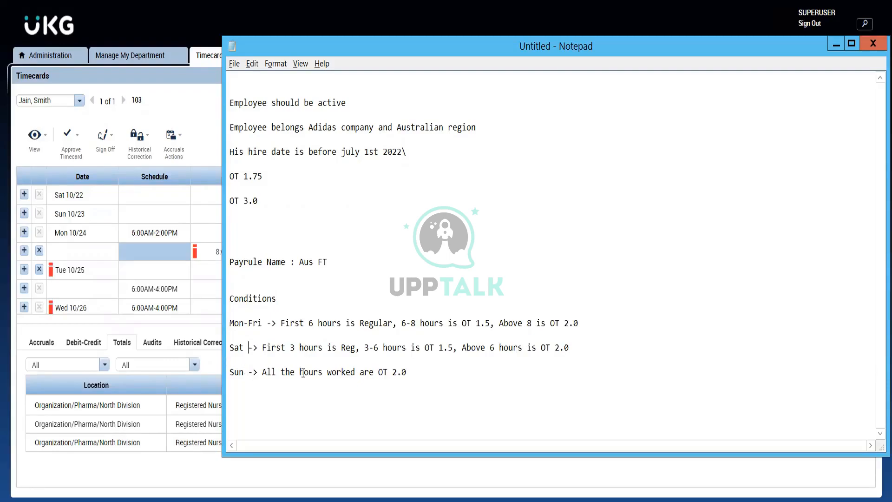
pyautogui.click(407, 371)
pyautogui.keyDown('shift'); pyautogui.click(229, 373); pyautogui.keyUp('shift')
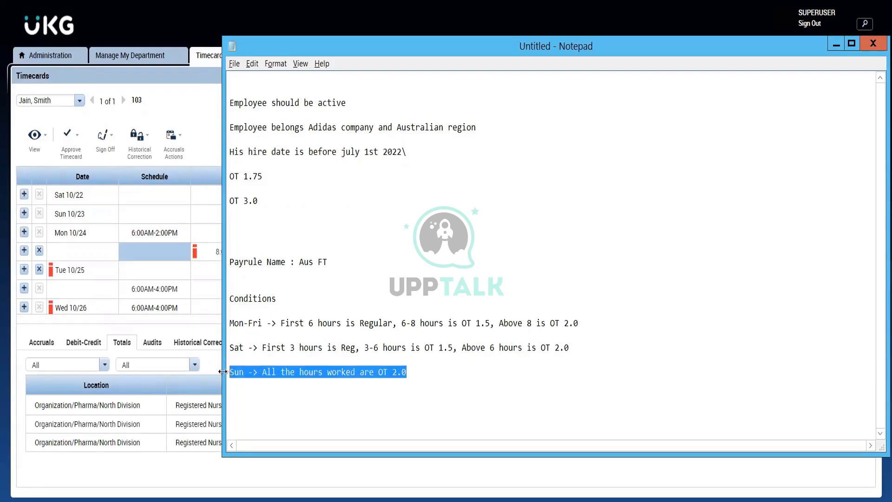
# - Enclose the Sun condition in // marks and make the Sat condition apply to "Sat & Sun"
pyautogui.click(230, 373)
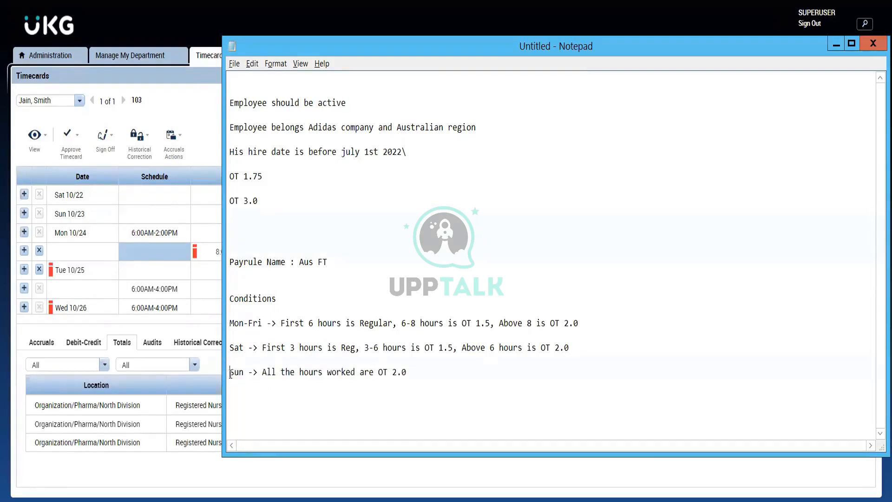
pyautogui.write('//')
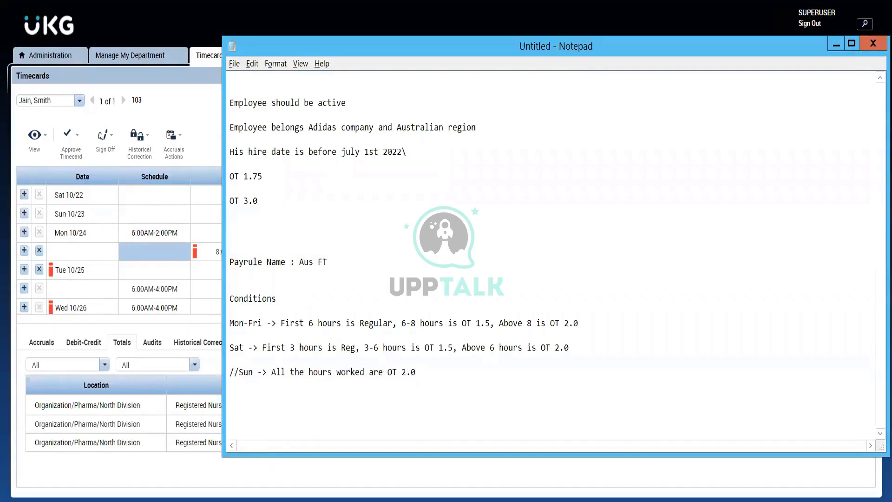
pyautogui.click(416, 373)
pyautogui.write('//')
pyautogui.click(245, 348)
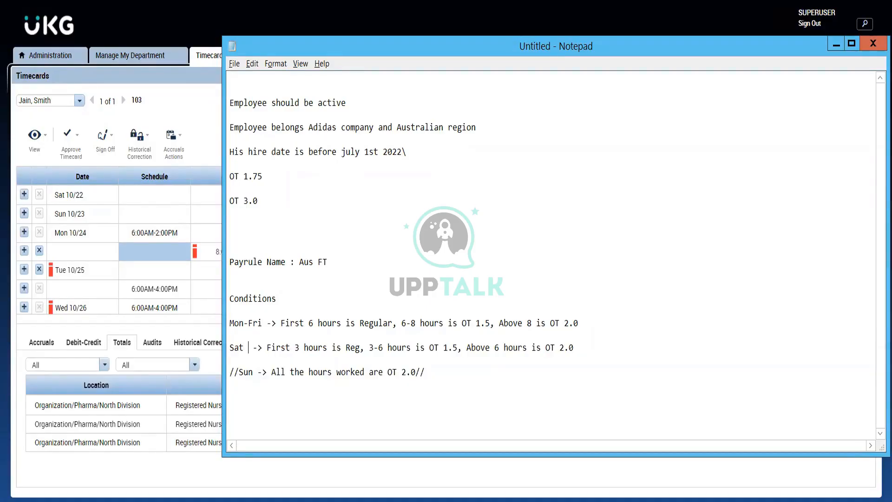
pyautogui.write('& Sun')
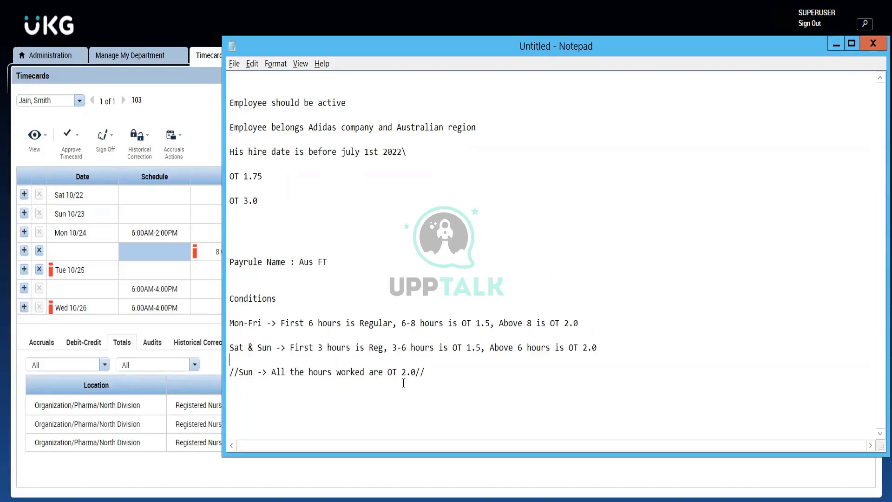
# - View the Pay Policies list in Administration, and highlight the Mon-Fri and Sat & Sun conditions in Notepad
pyautogui.click(835, 44)
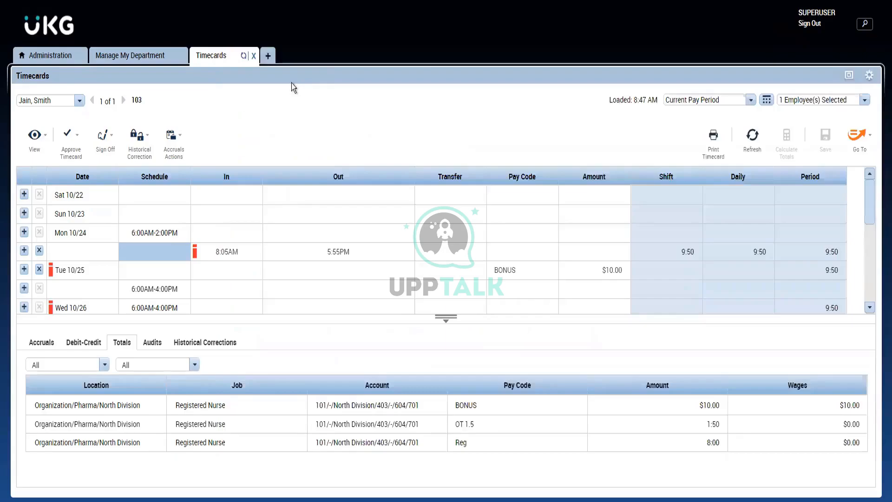
pyautogui.click(124, 62)
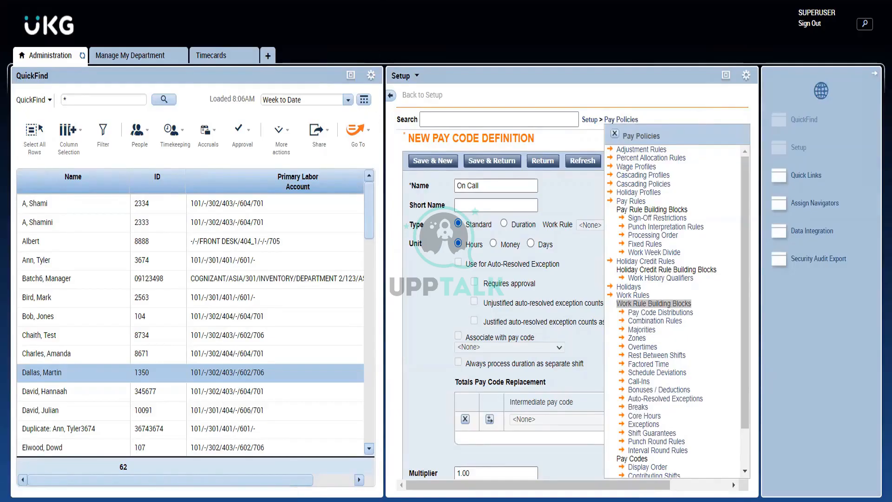
pyautogui.moveTo(219, 2)
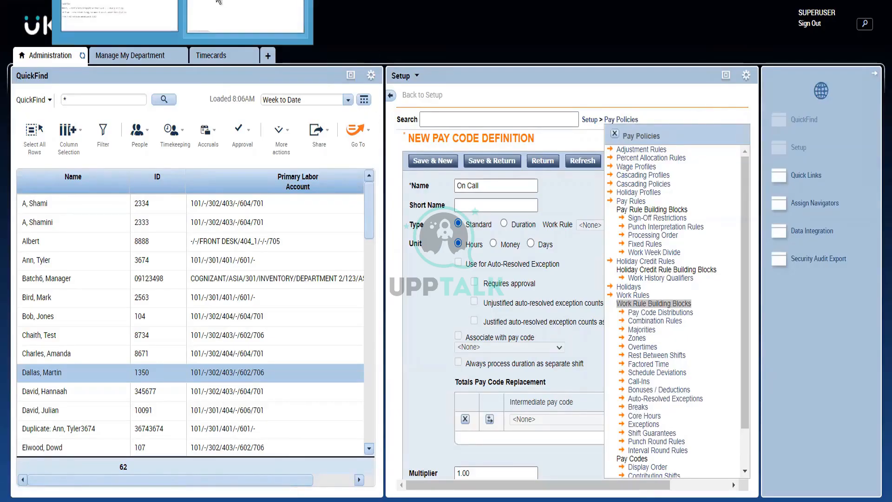
pyautogui.click(117, 12)
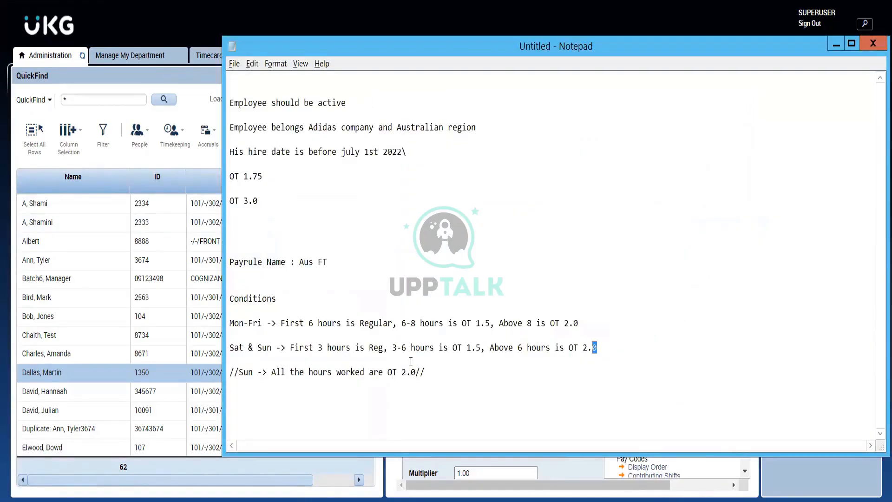
pyautogui.moveTo(597, 347); pyautogui.dragTo(210, 311)
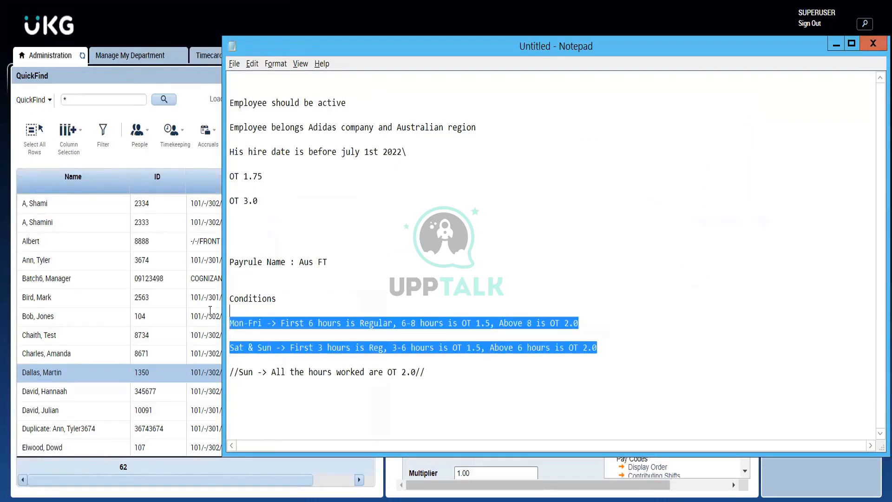